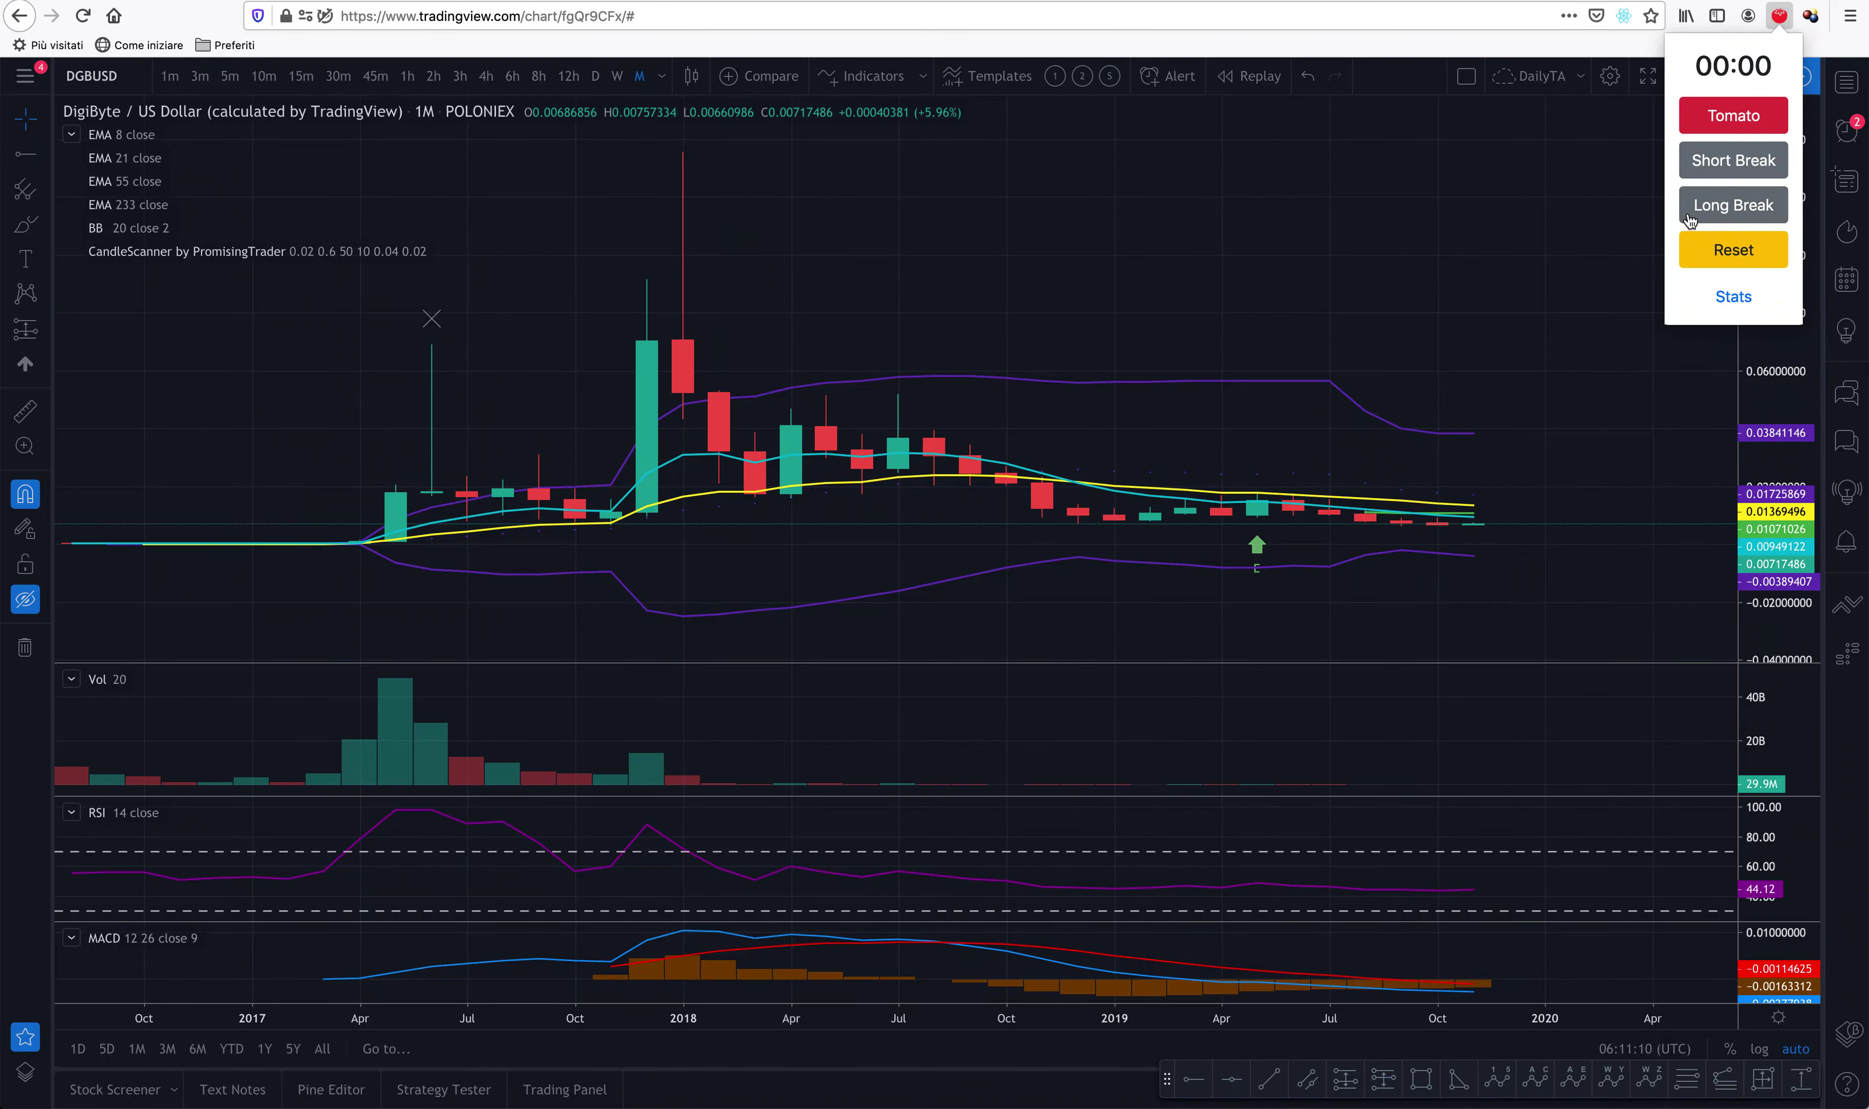
Start a long break countdown in the browser's pomodoro timer and close its popup
click(1722, 220)
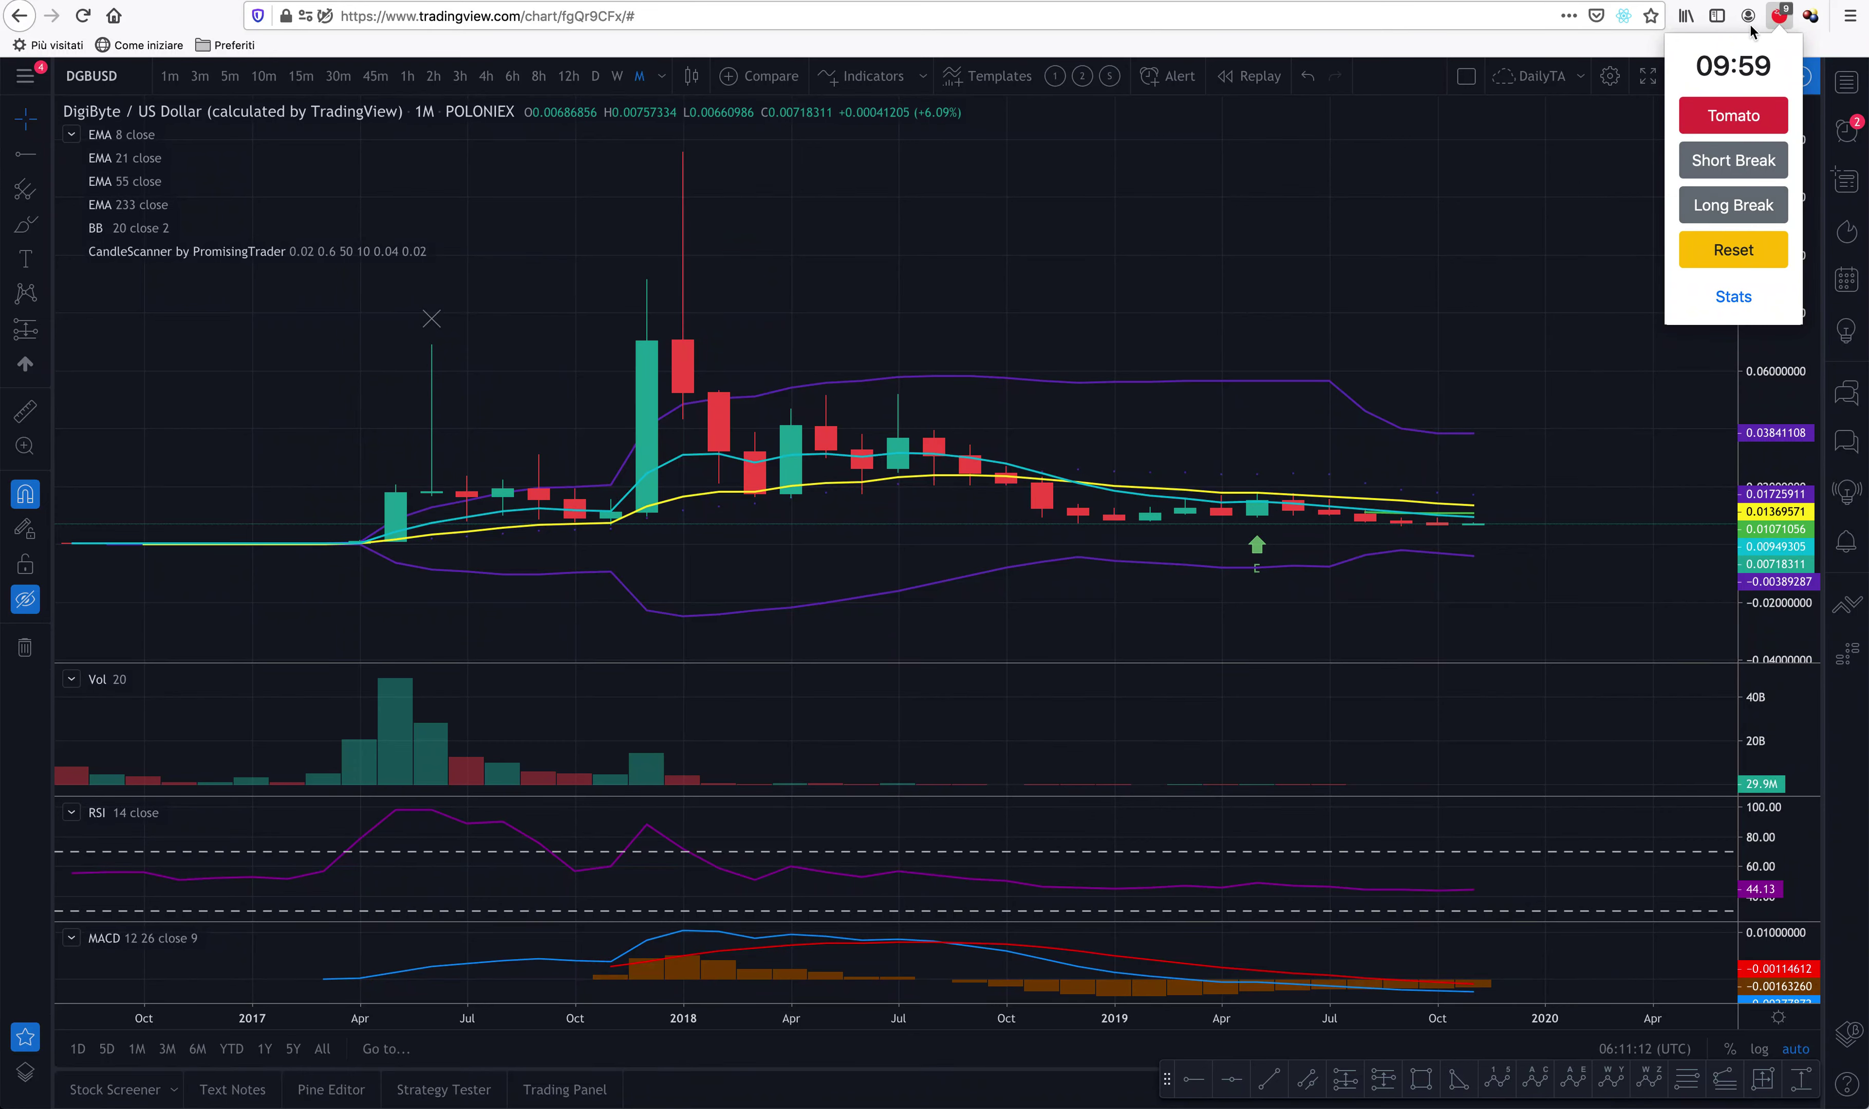
click(1781, 17)
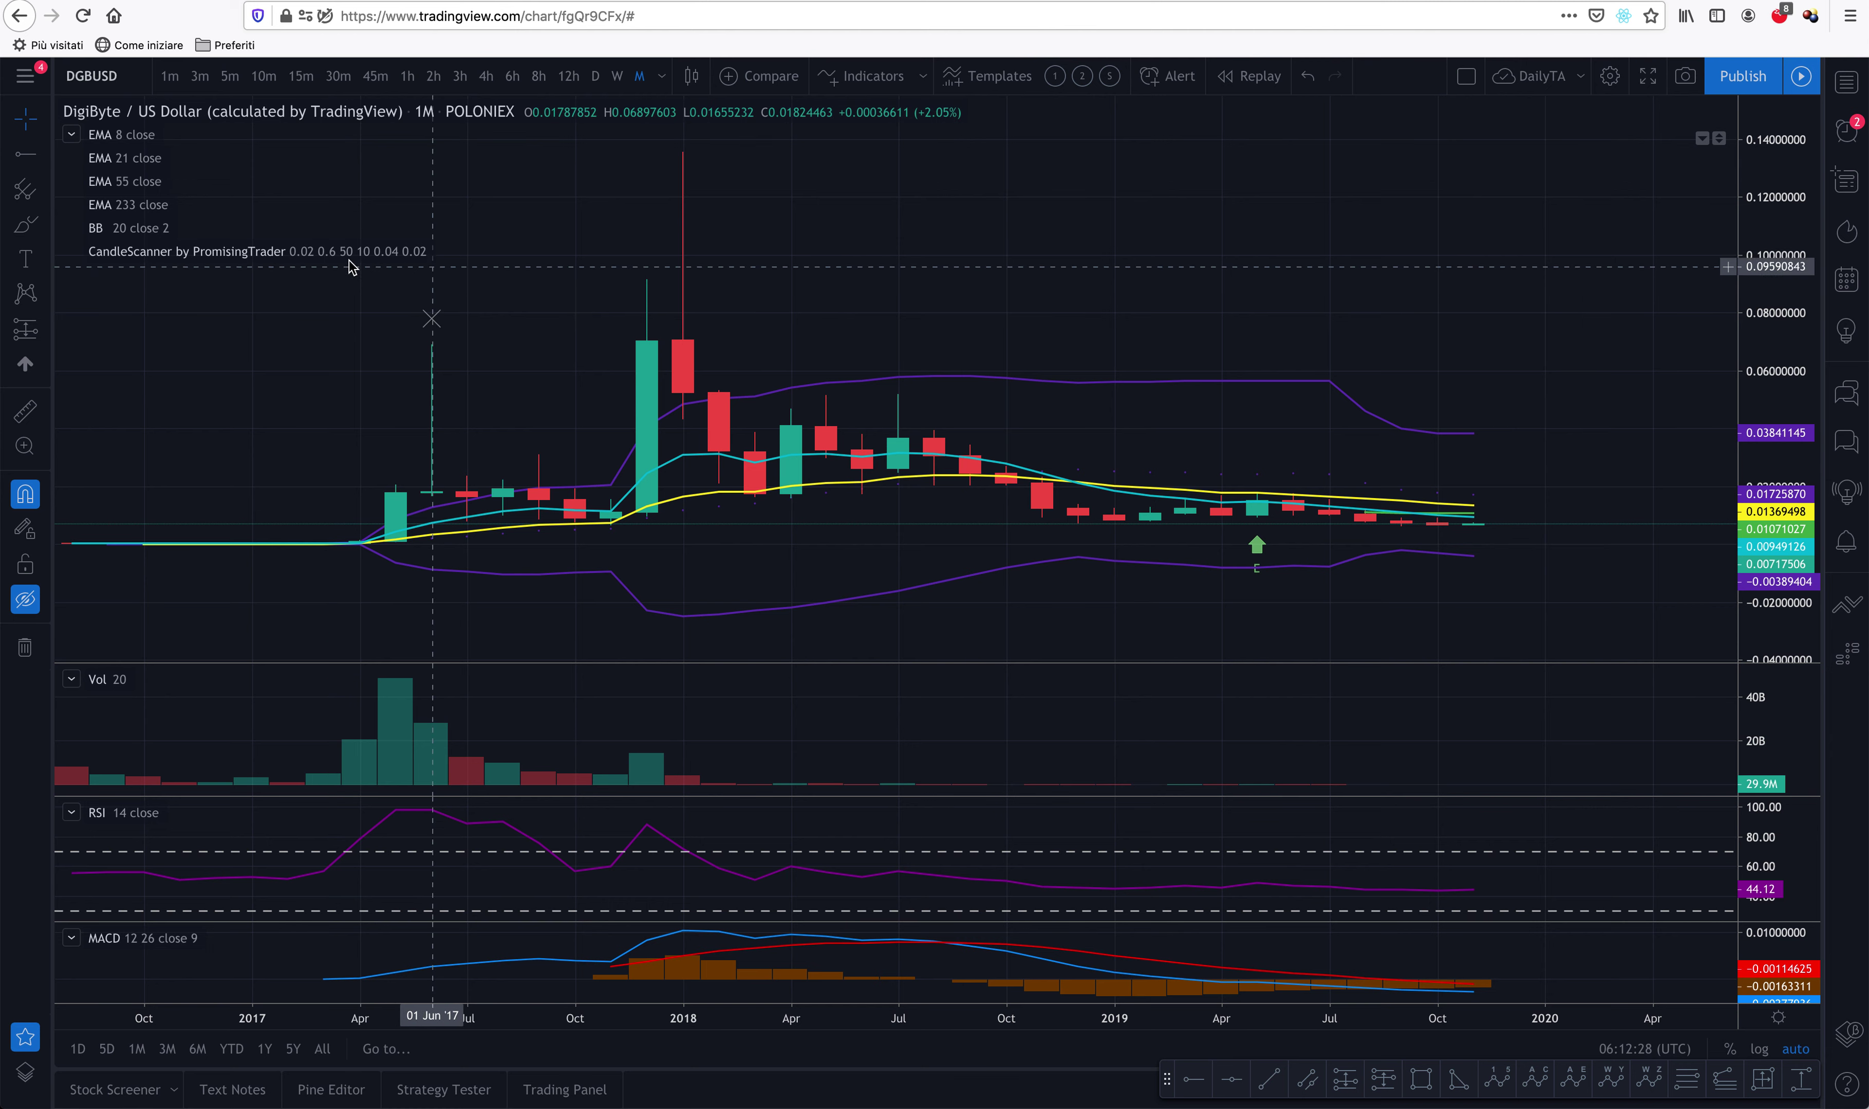
Examine the monthly DGBUSD candles from the 2017 rise through late 2019
mouse_move(305, 258)
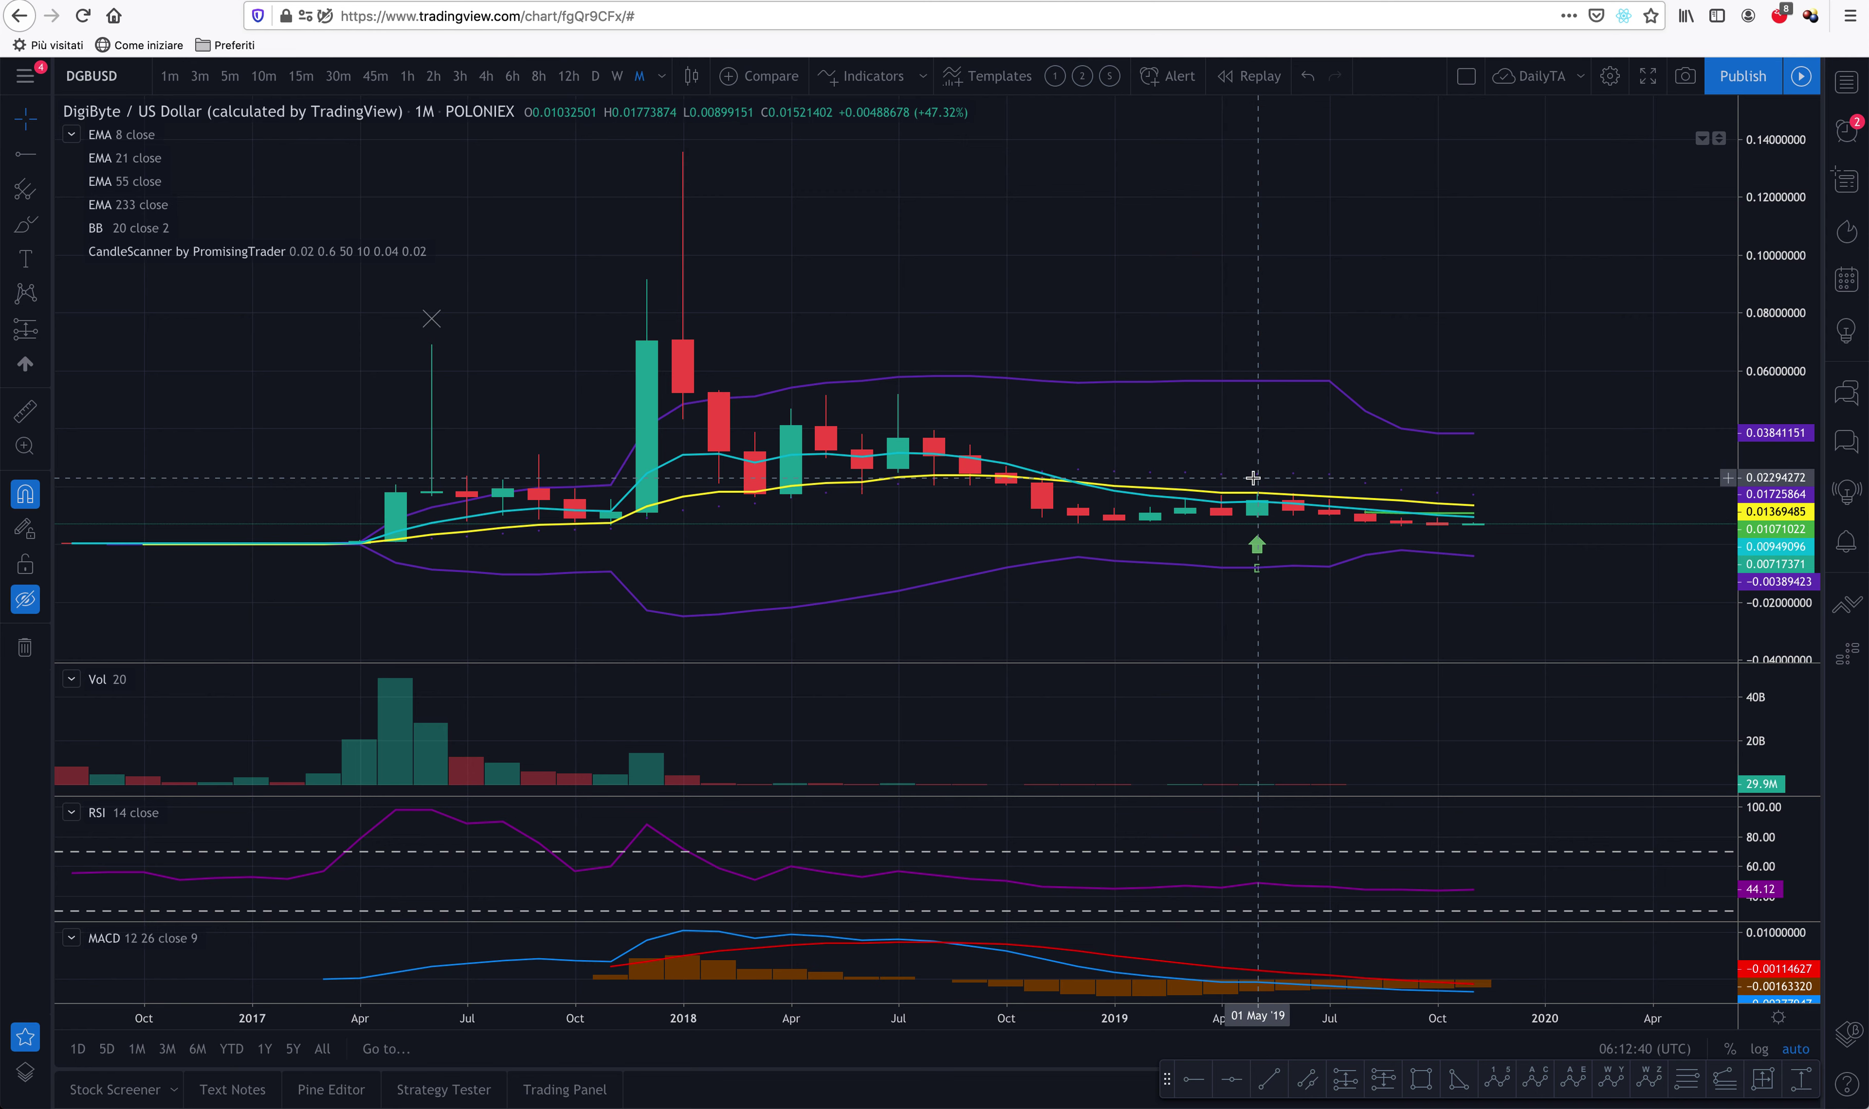
scroll(1211, 331, up, 3)
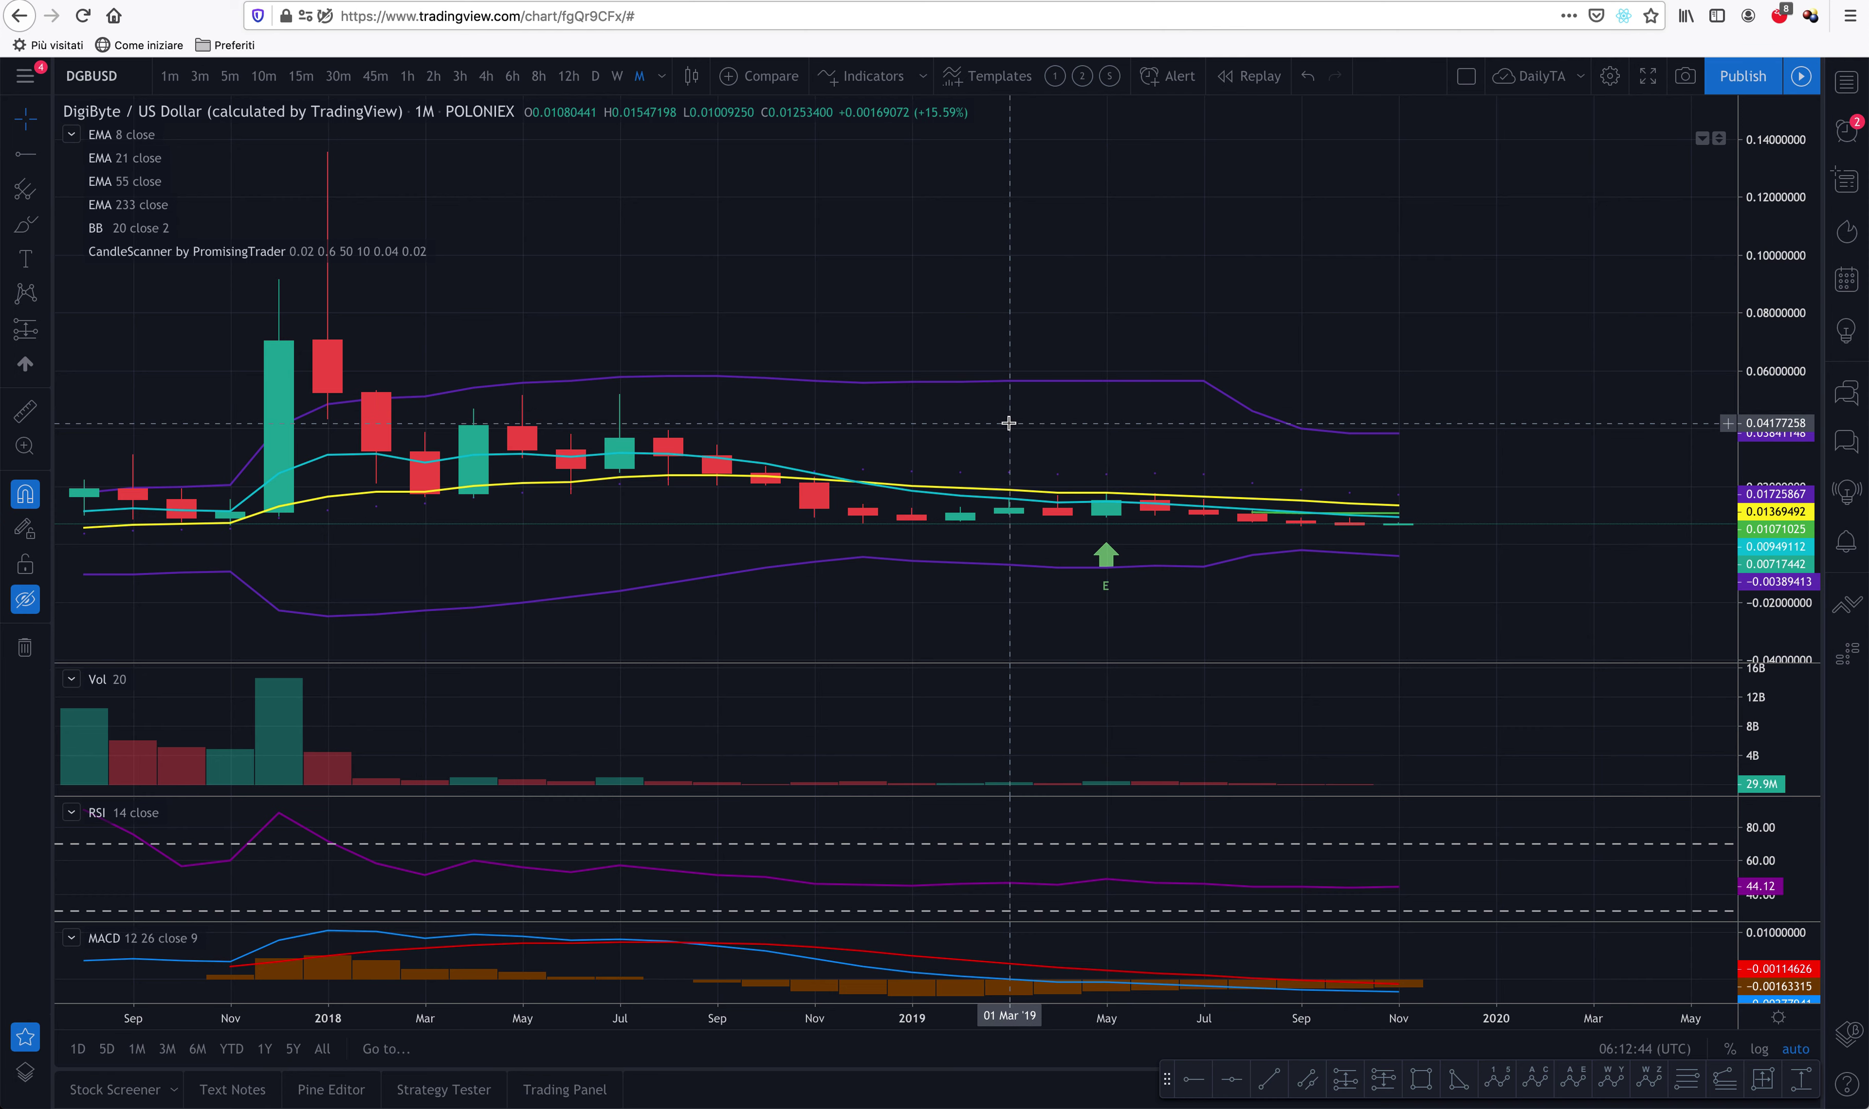
drag(1009, 422, 1217, 414)
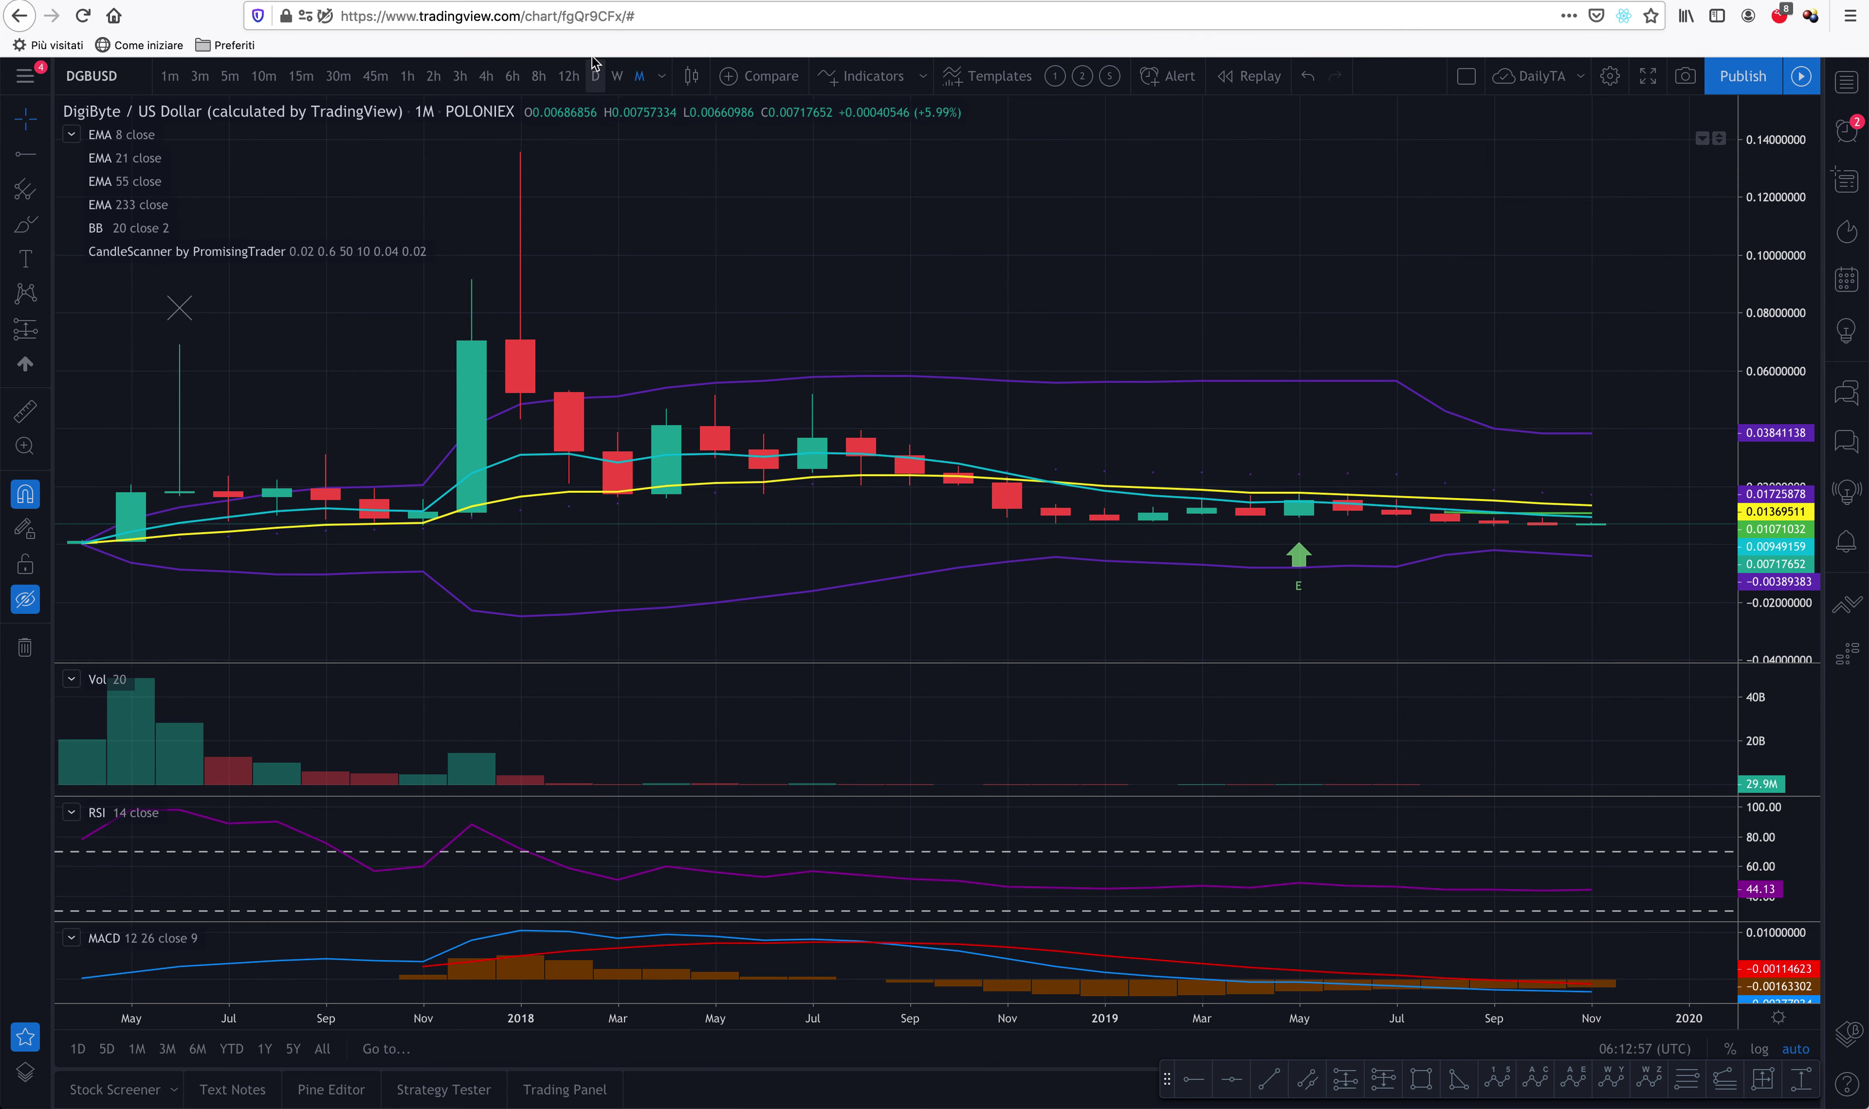
Set the DGBUSD chart to the weekly interval and review the price action from April to November 2019
click(615, 77)
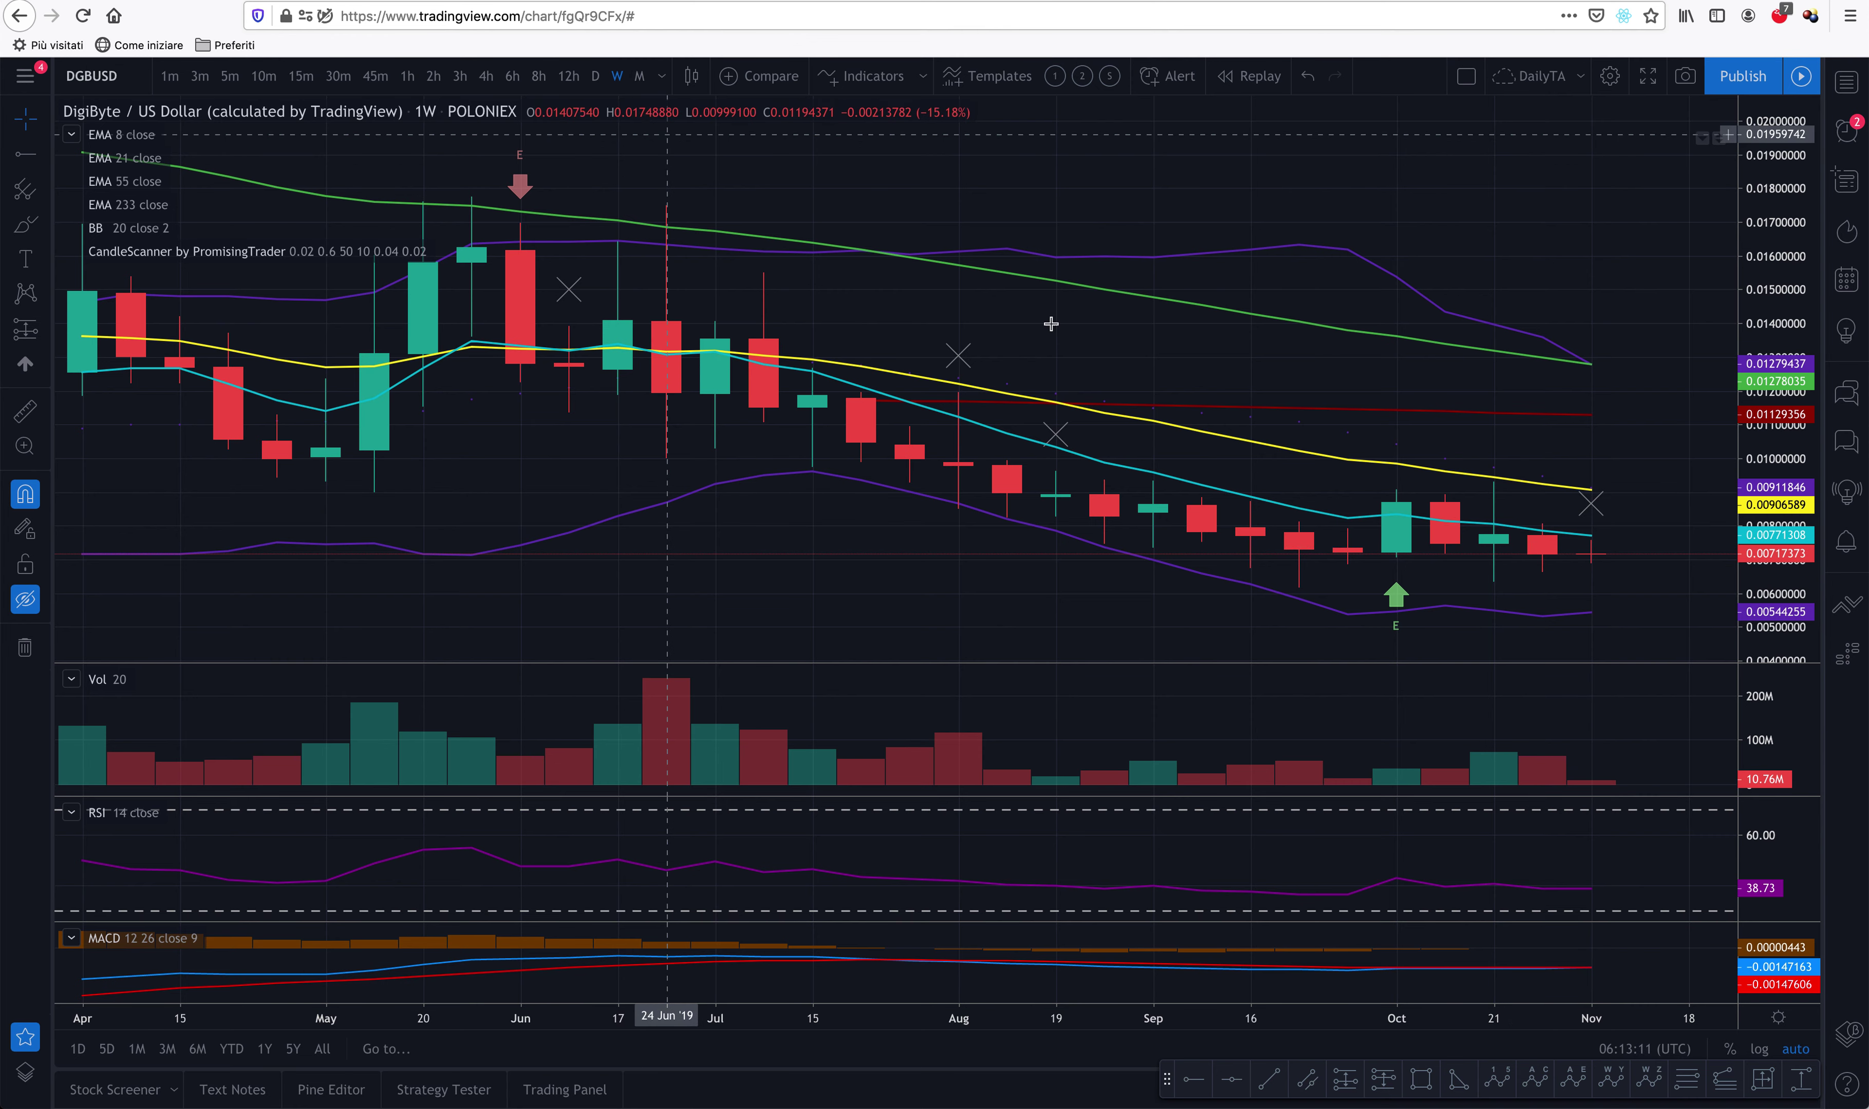
scroll(1265, 364, down, 5)
scroll(1265, 362, up, 5)
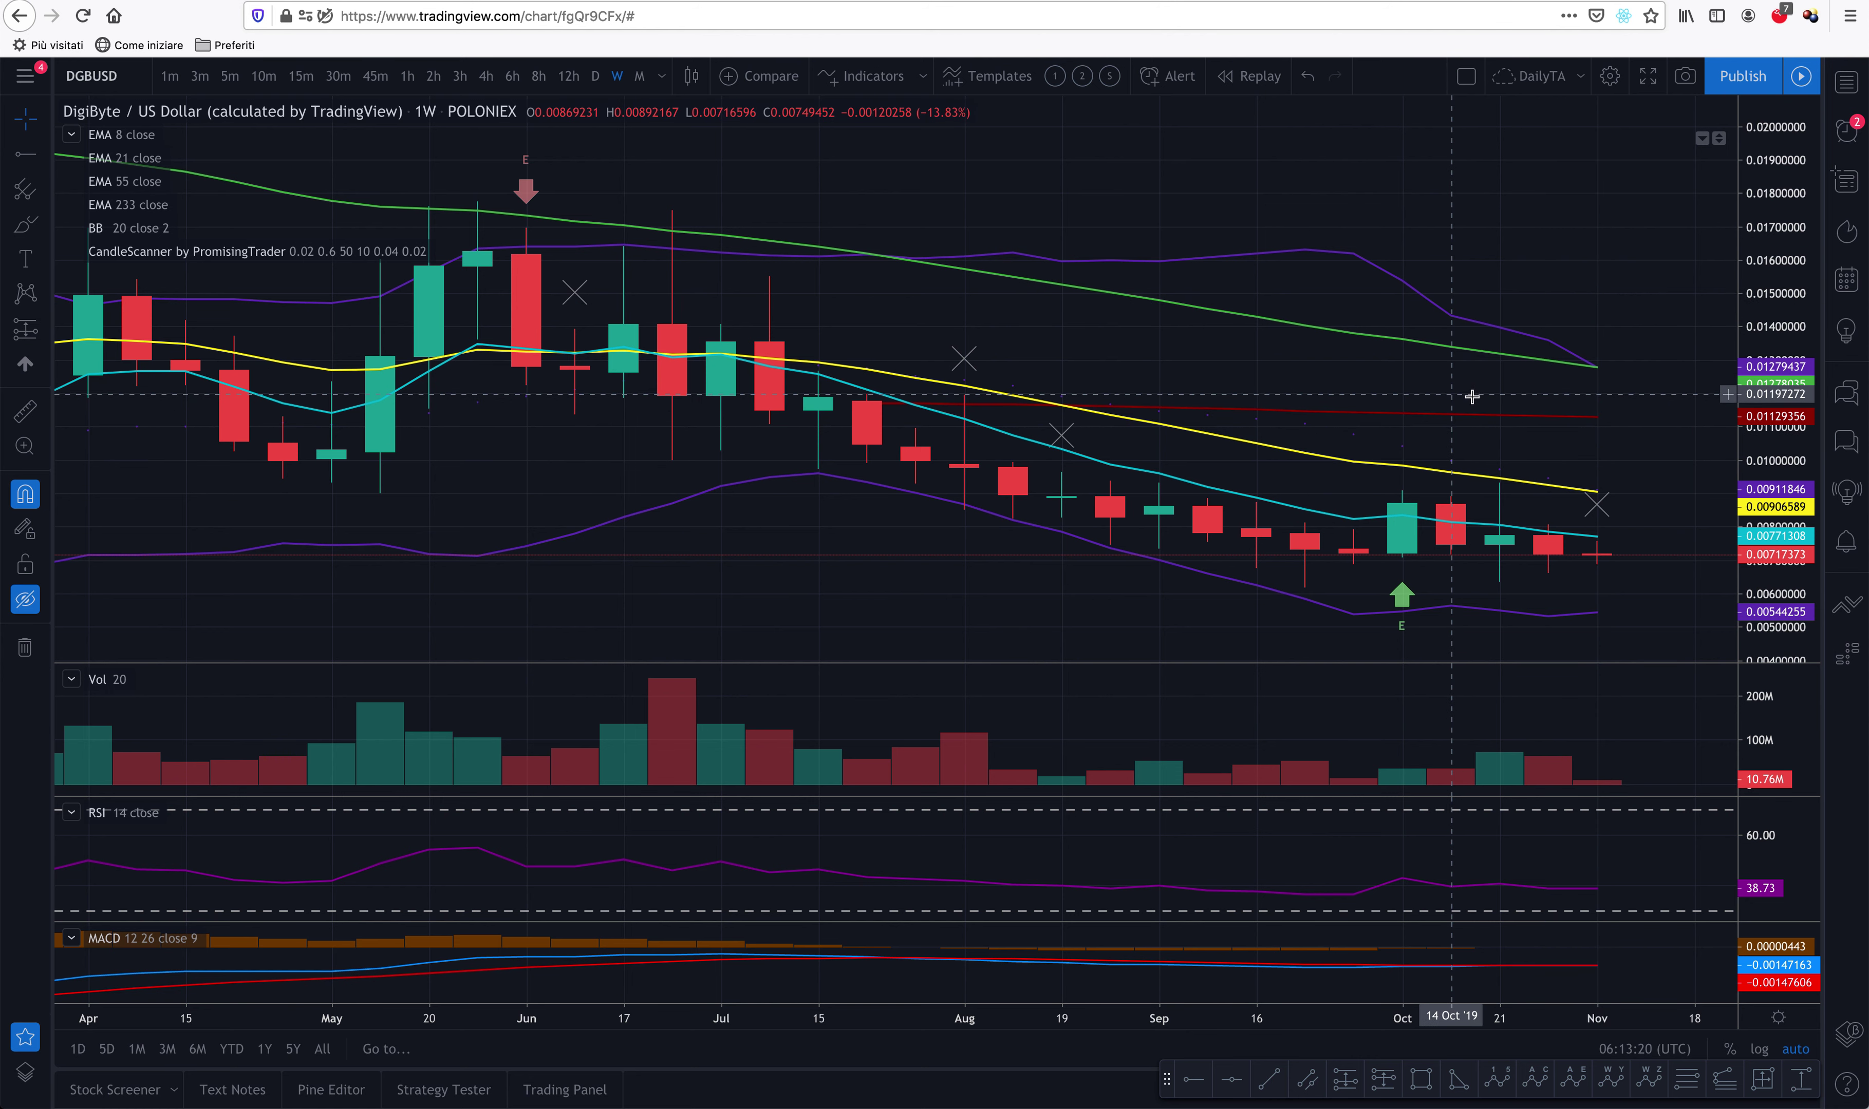
drag(1470, 379, 1273, 370)
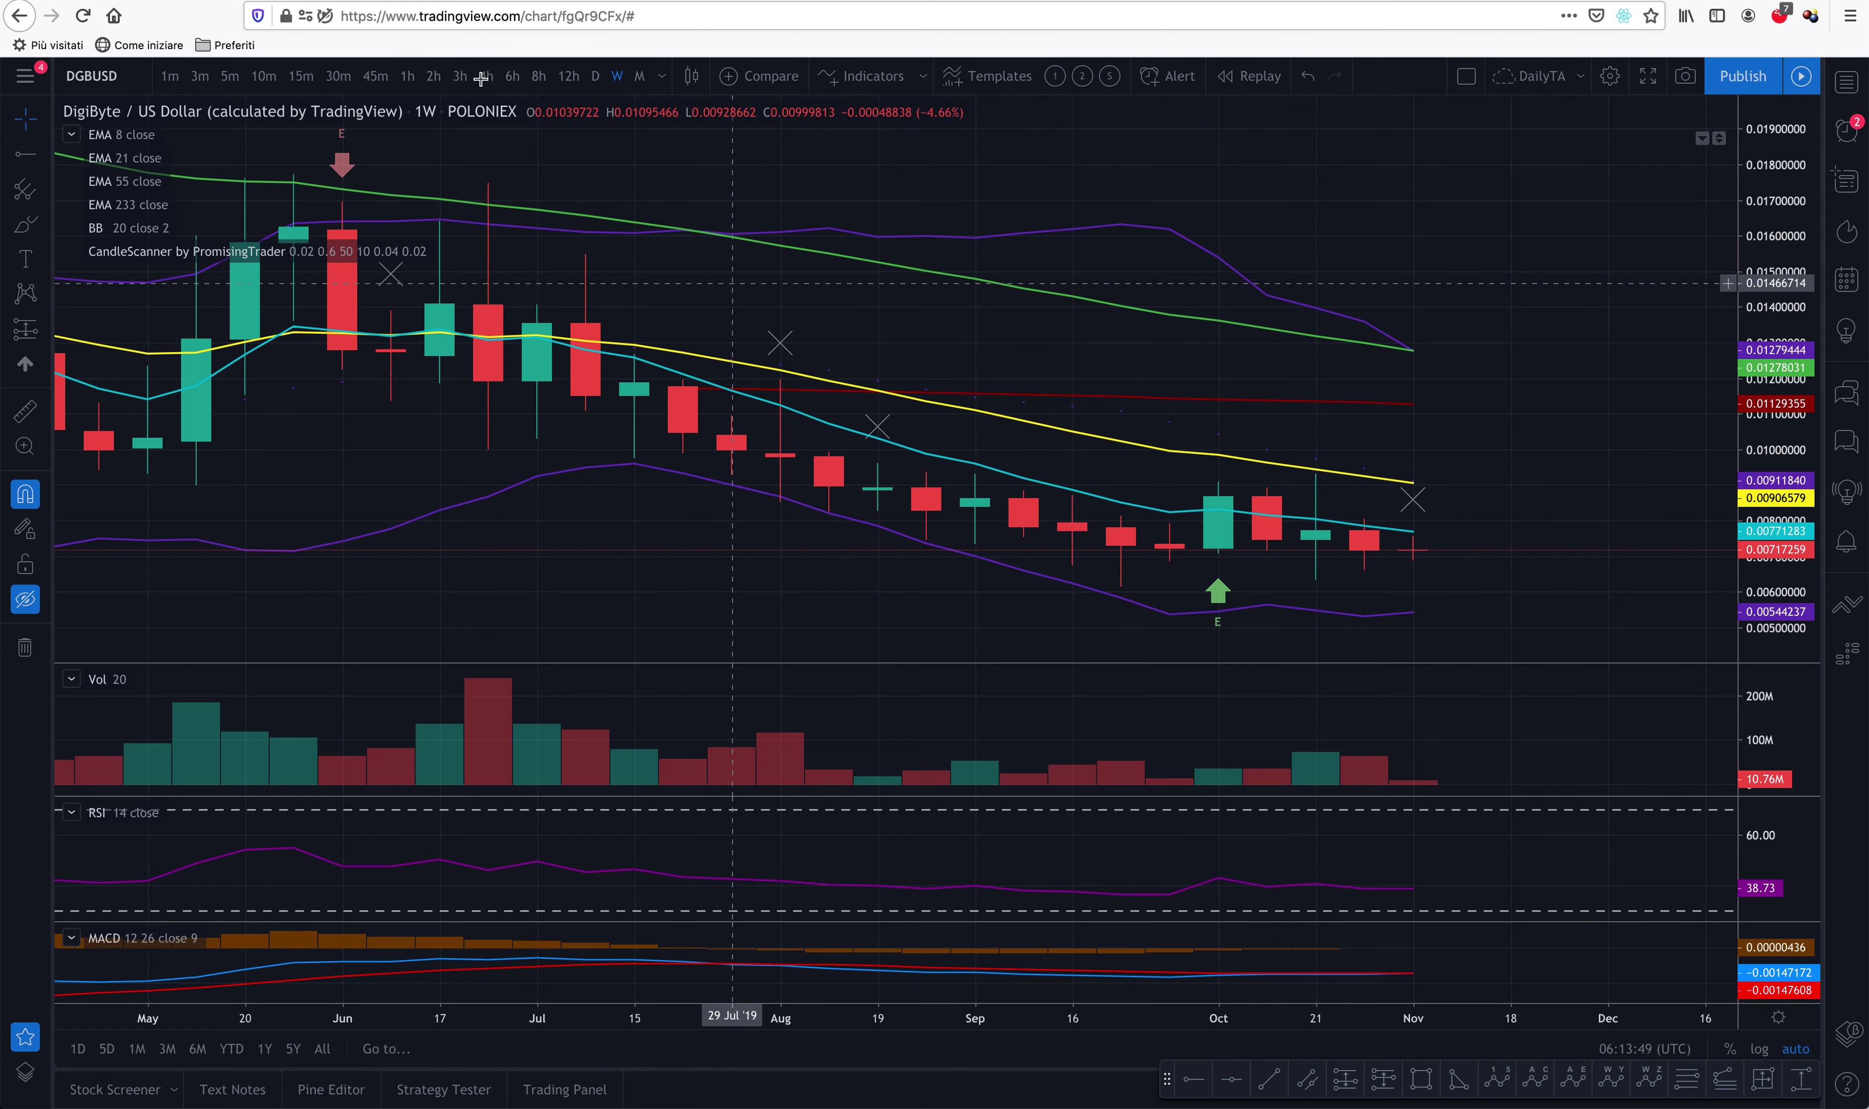
Set the chart to the daily interval and unhide all drawings, including the support and resistance levels
click(596, 76)
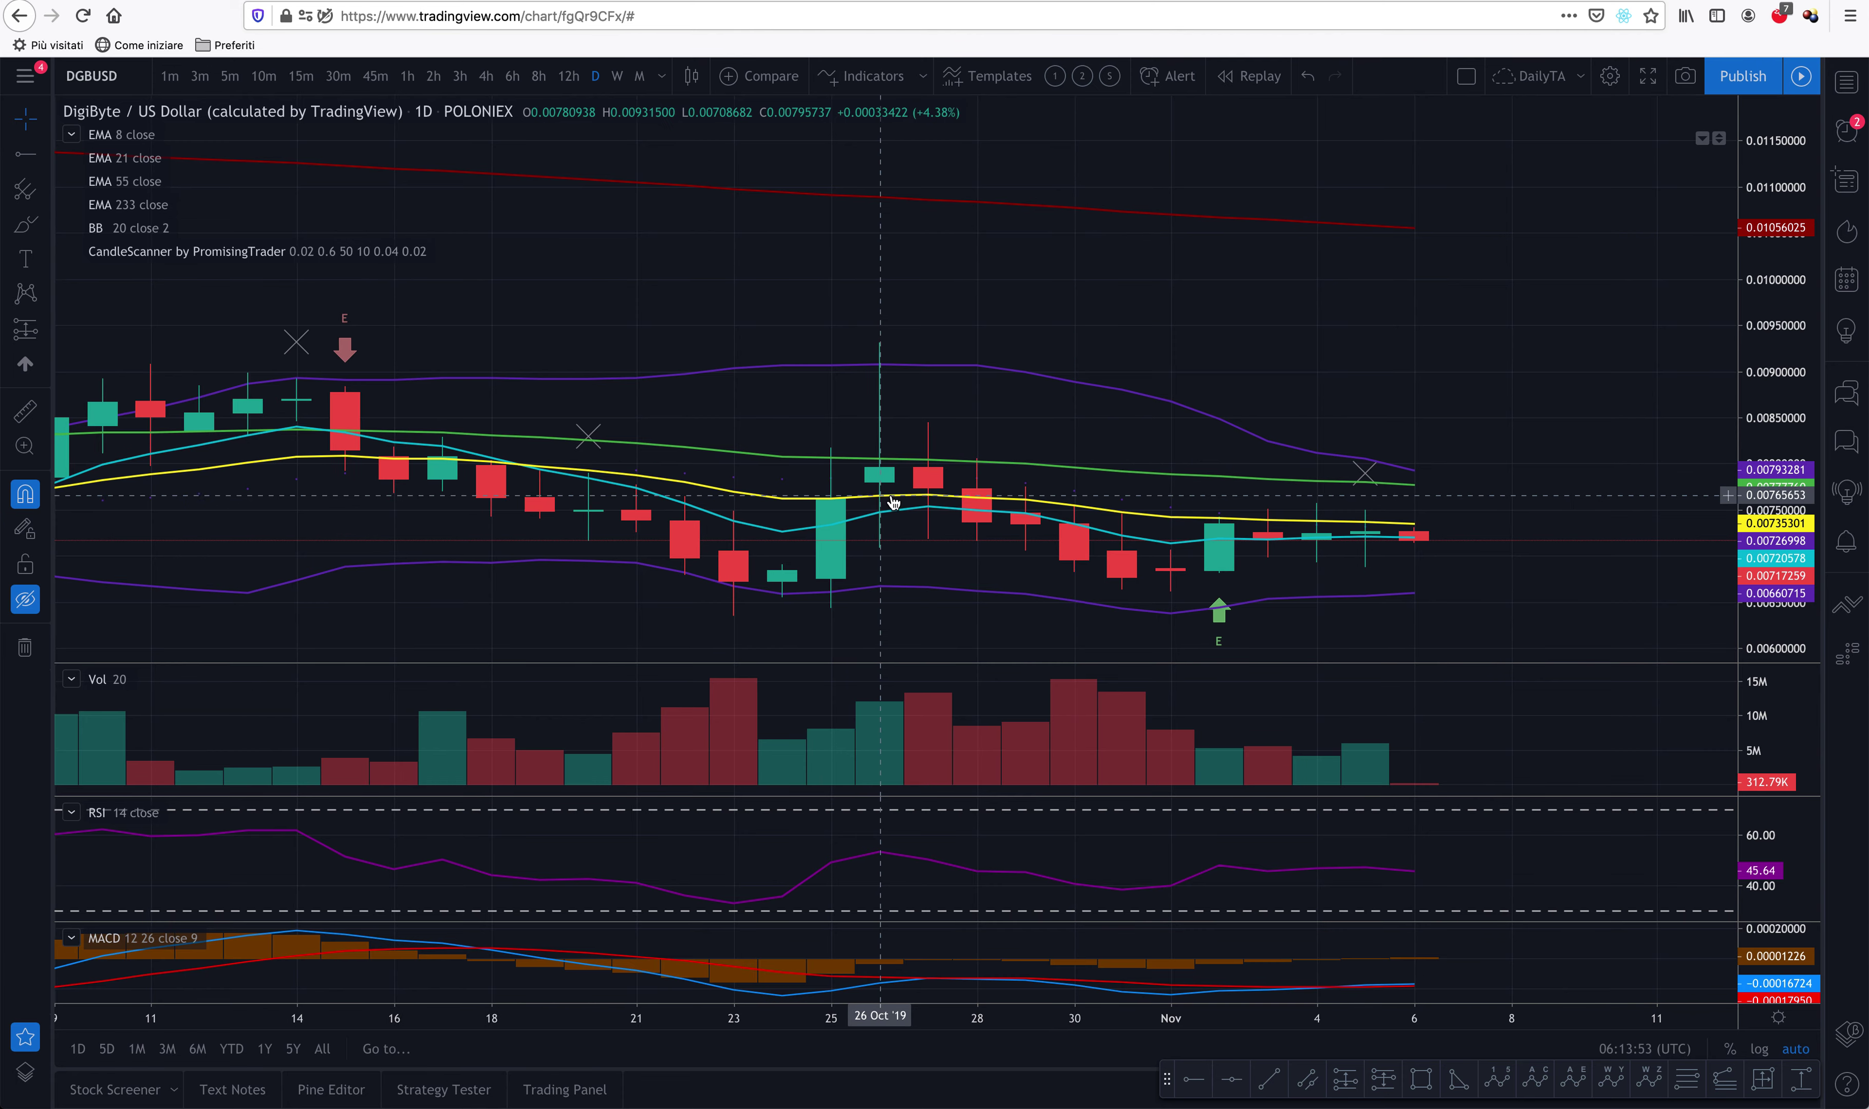
scroll(893, 503, down, 5)
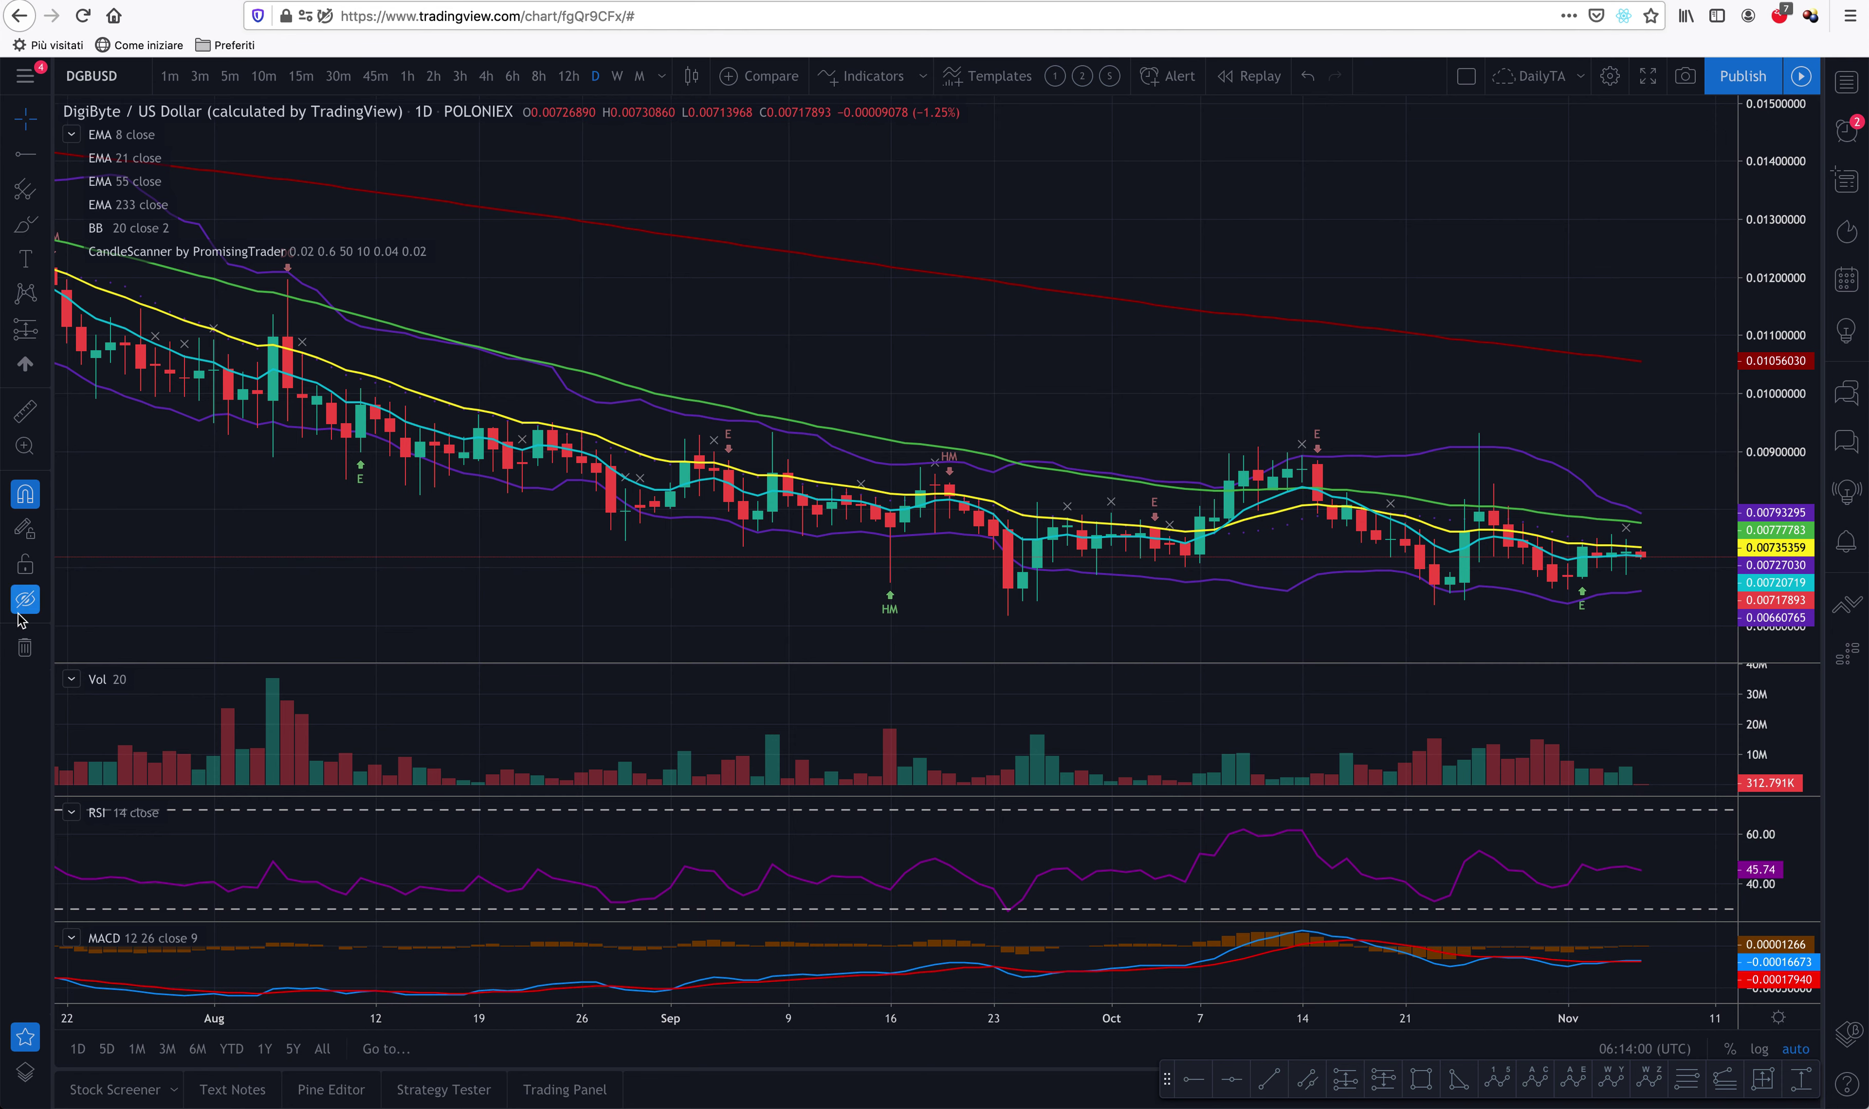
click(25, 600)
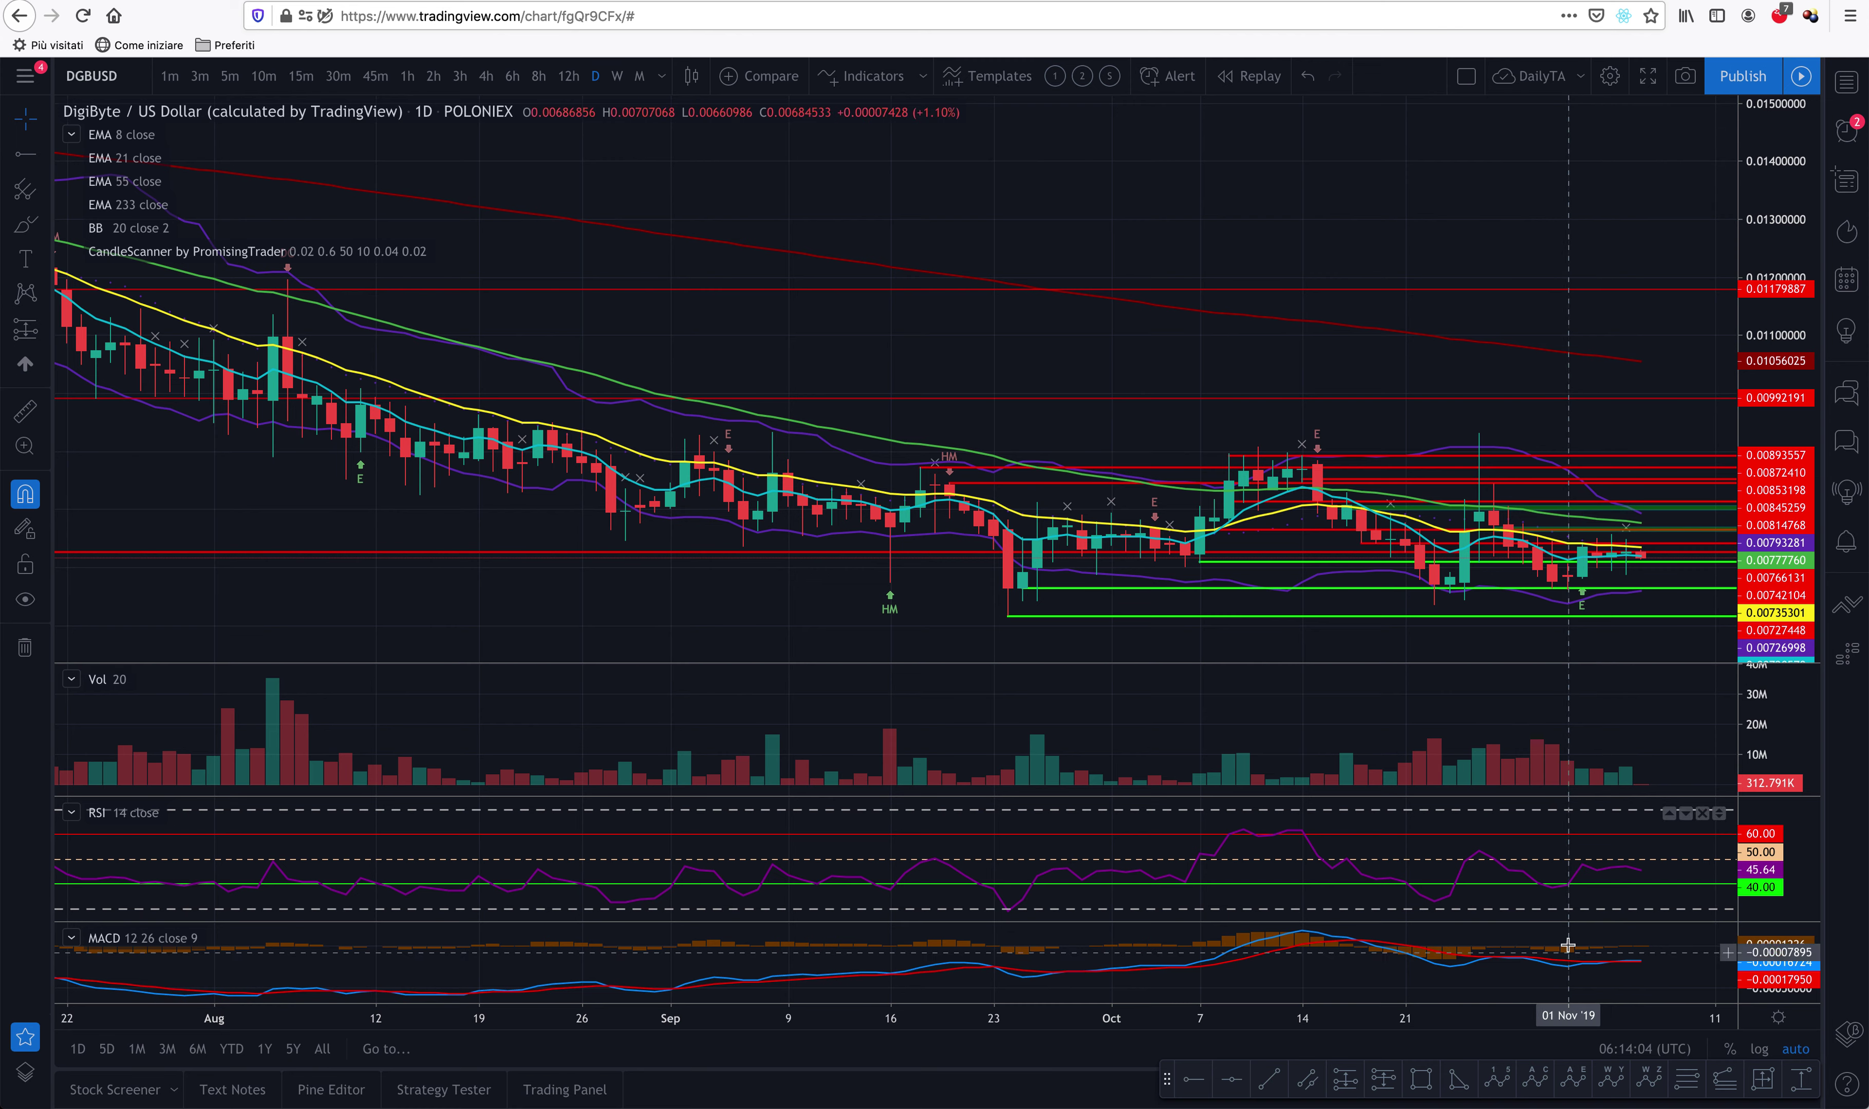
scroll(1467, 419, up, 5)
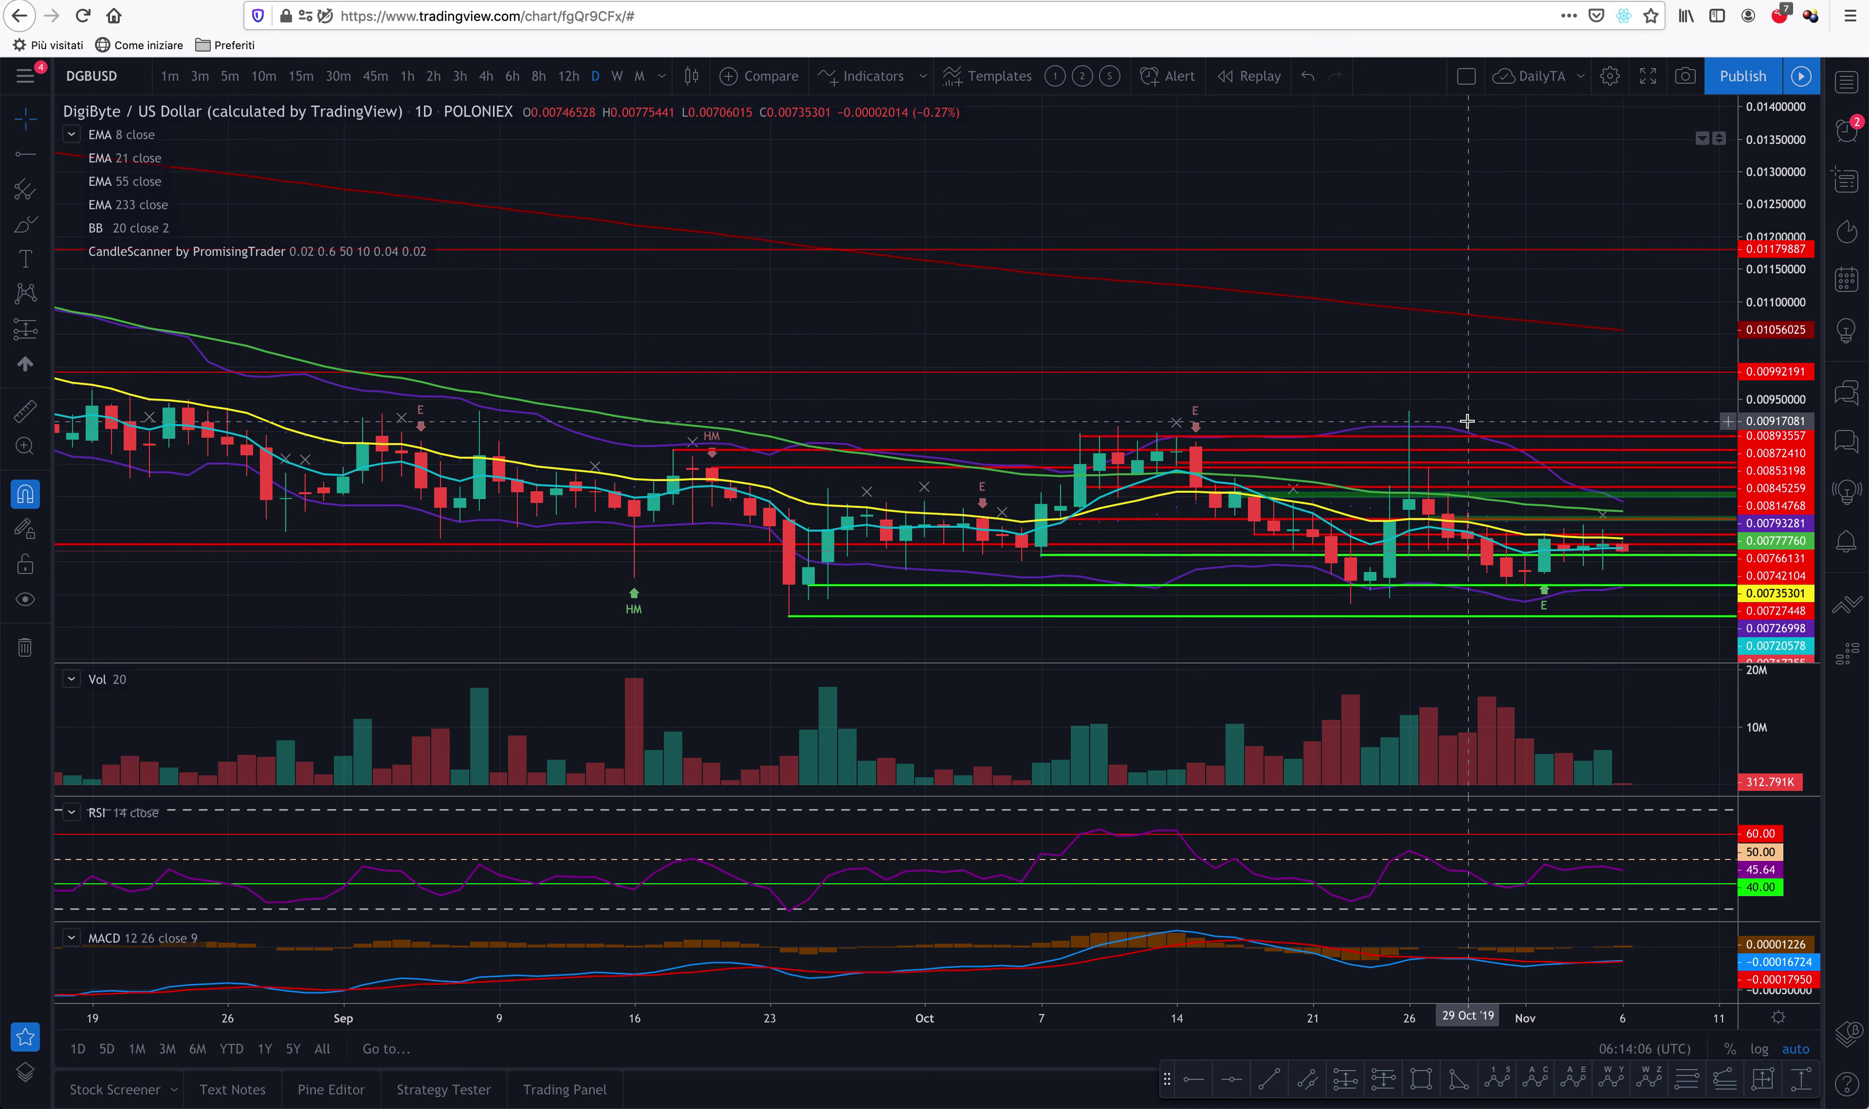
scroll(1387, 448, down, 1)
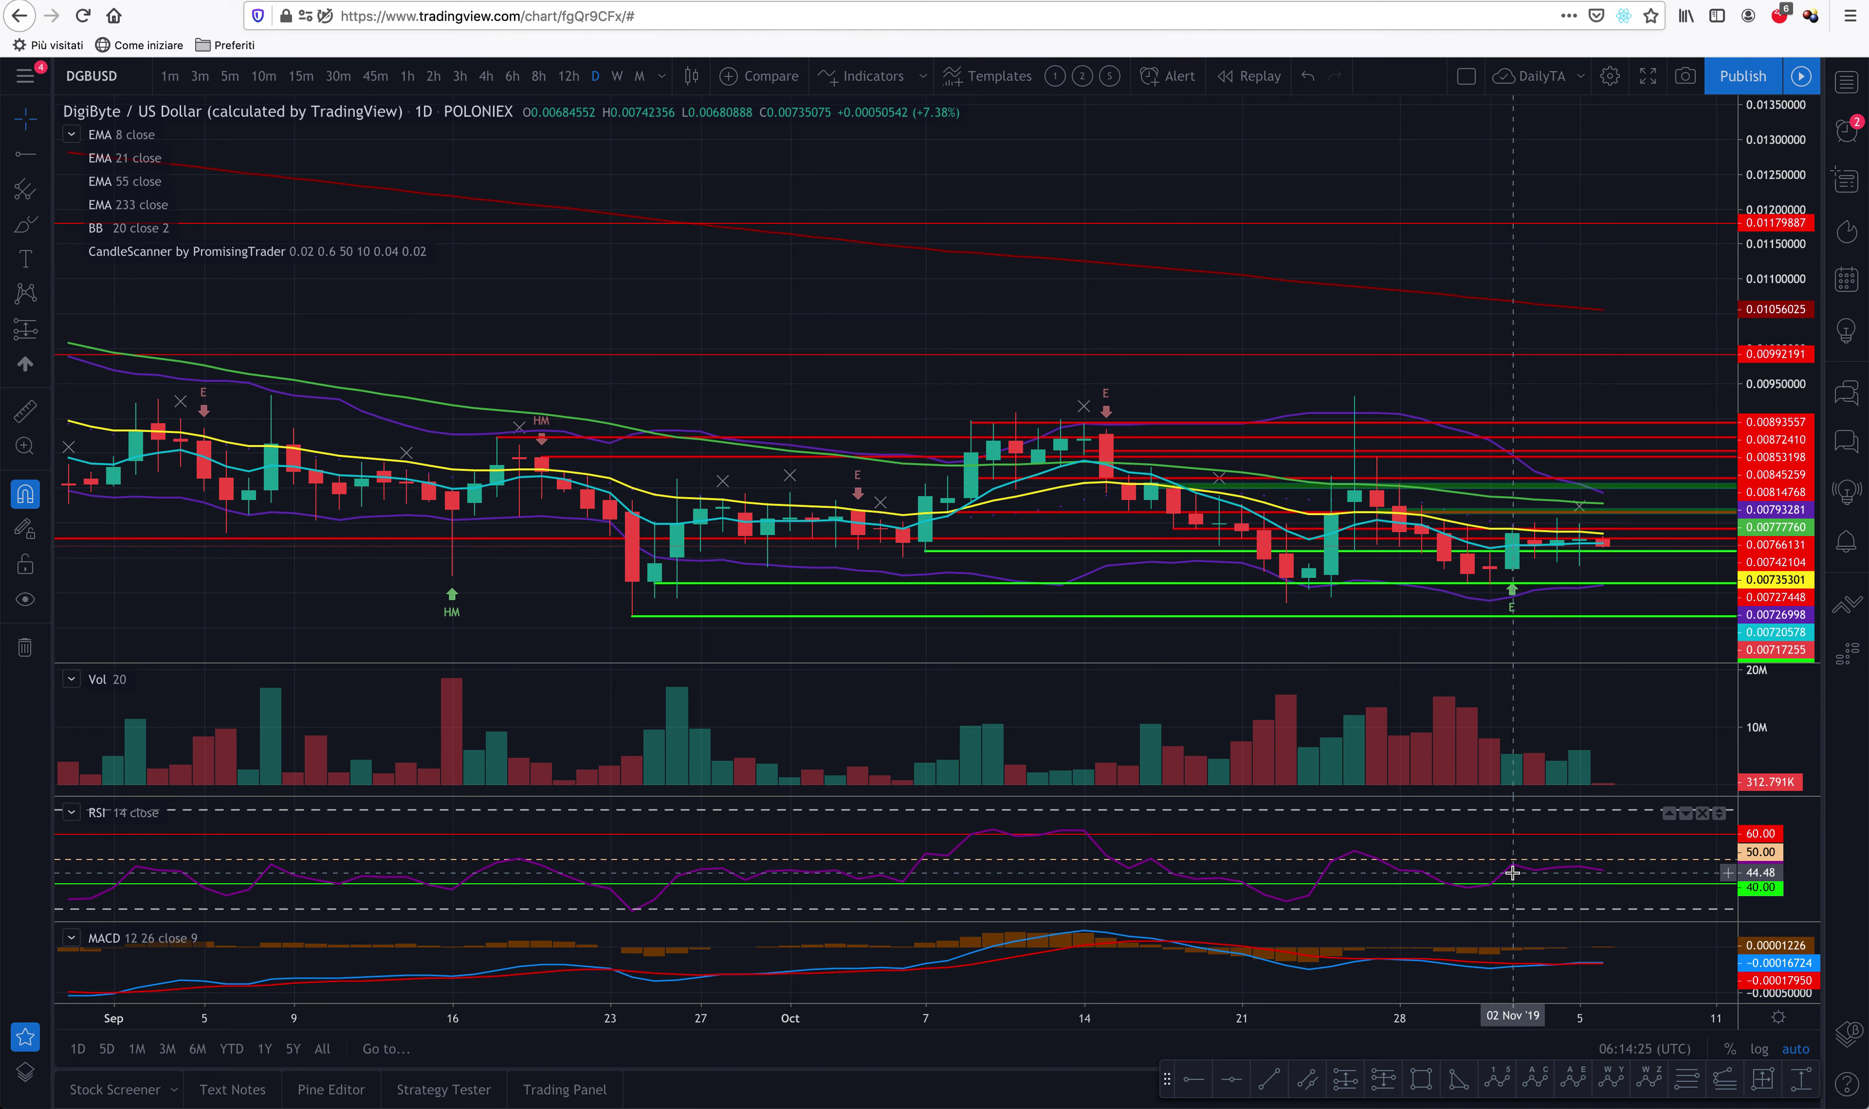
Maximize the MACD pane on the daily chart to inspect it, and restore the full layout
double_click(1633, 958)
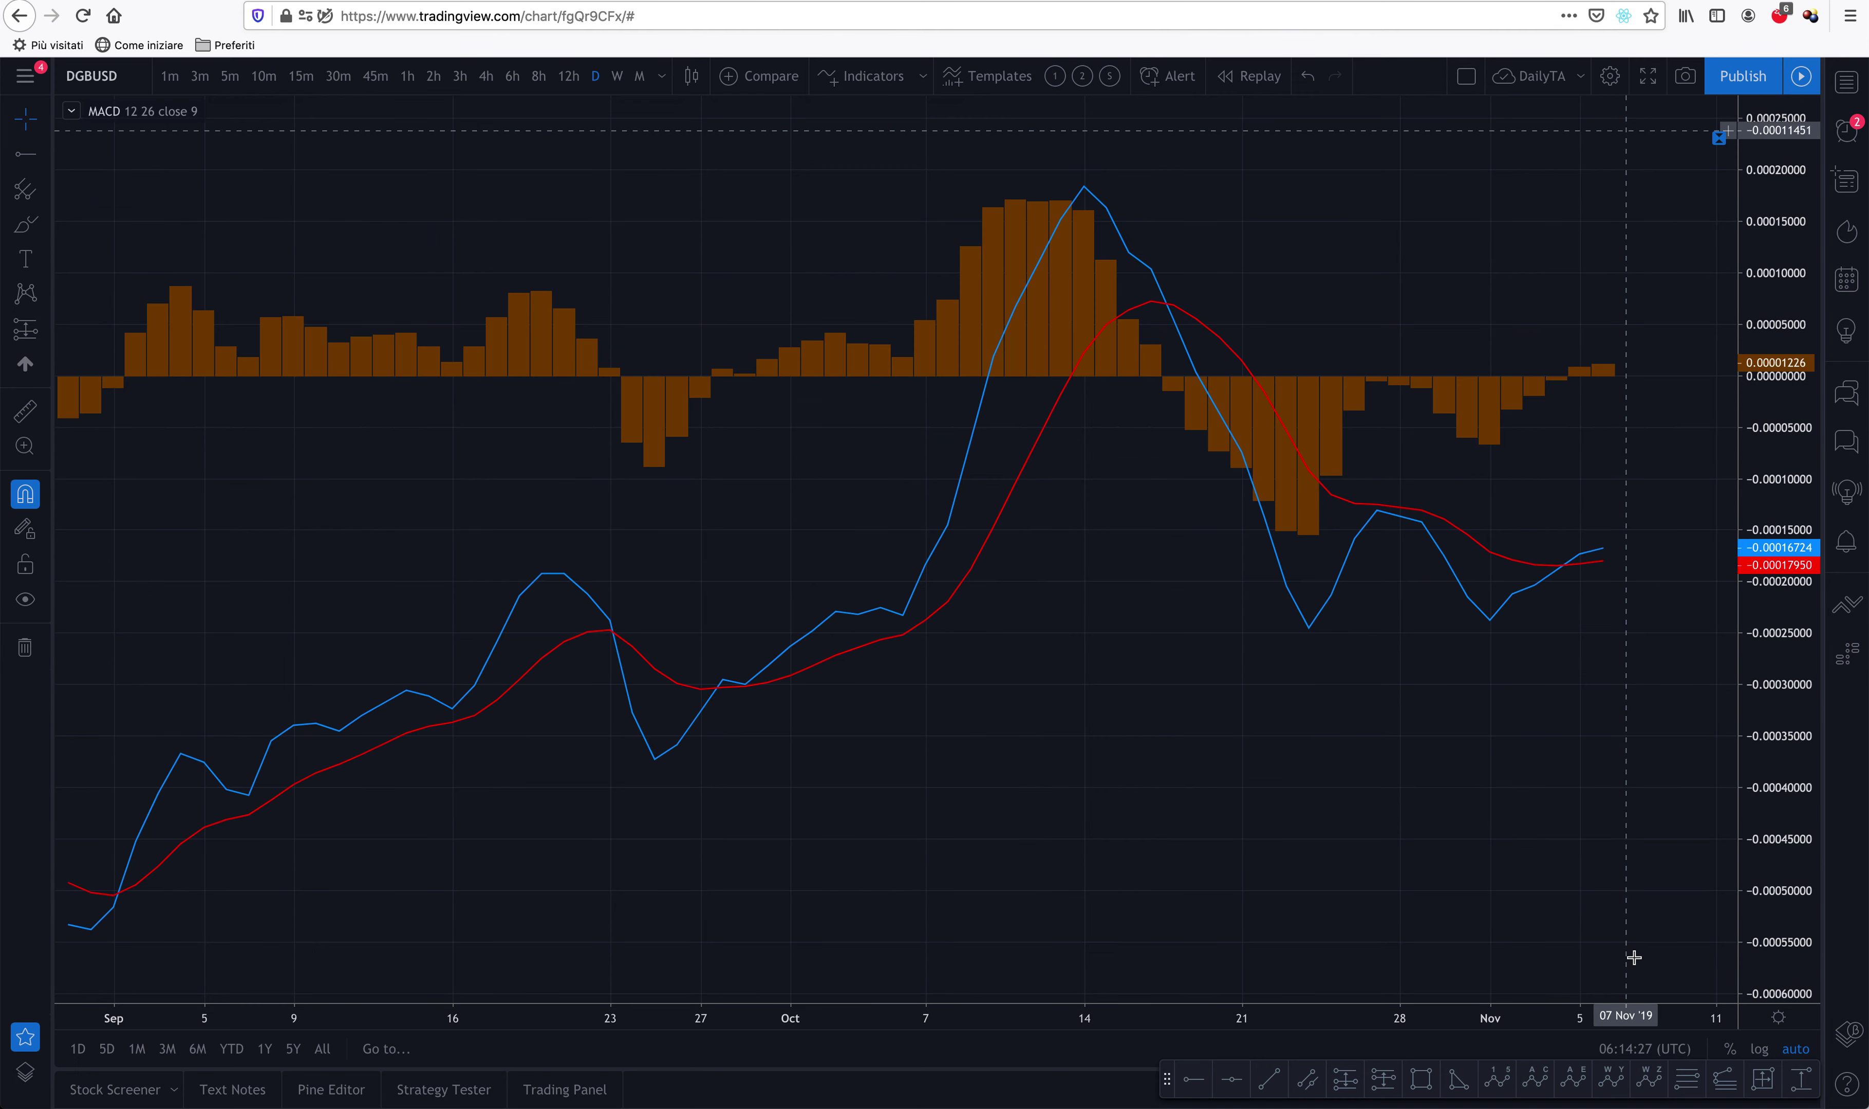
double_click(1540, 493)
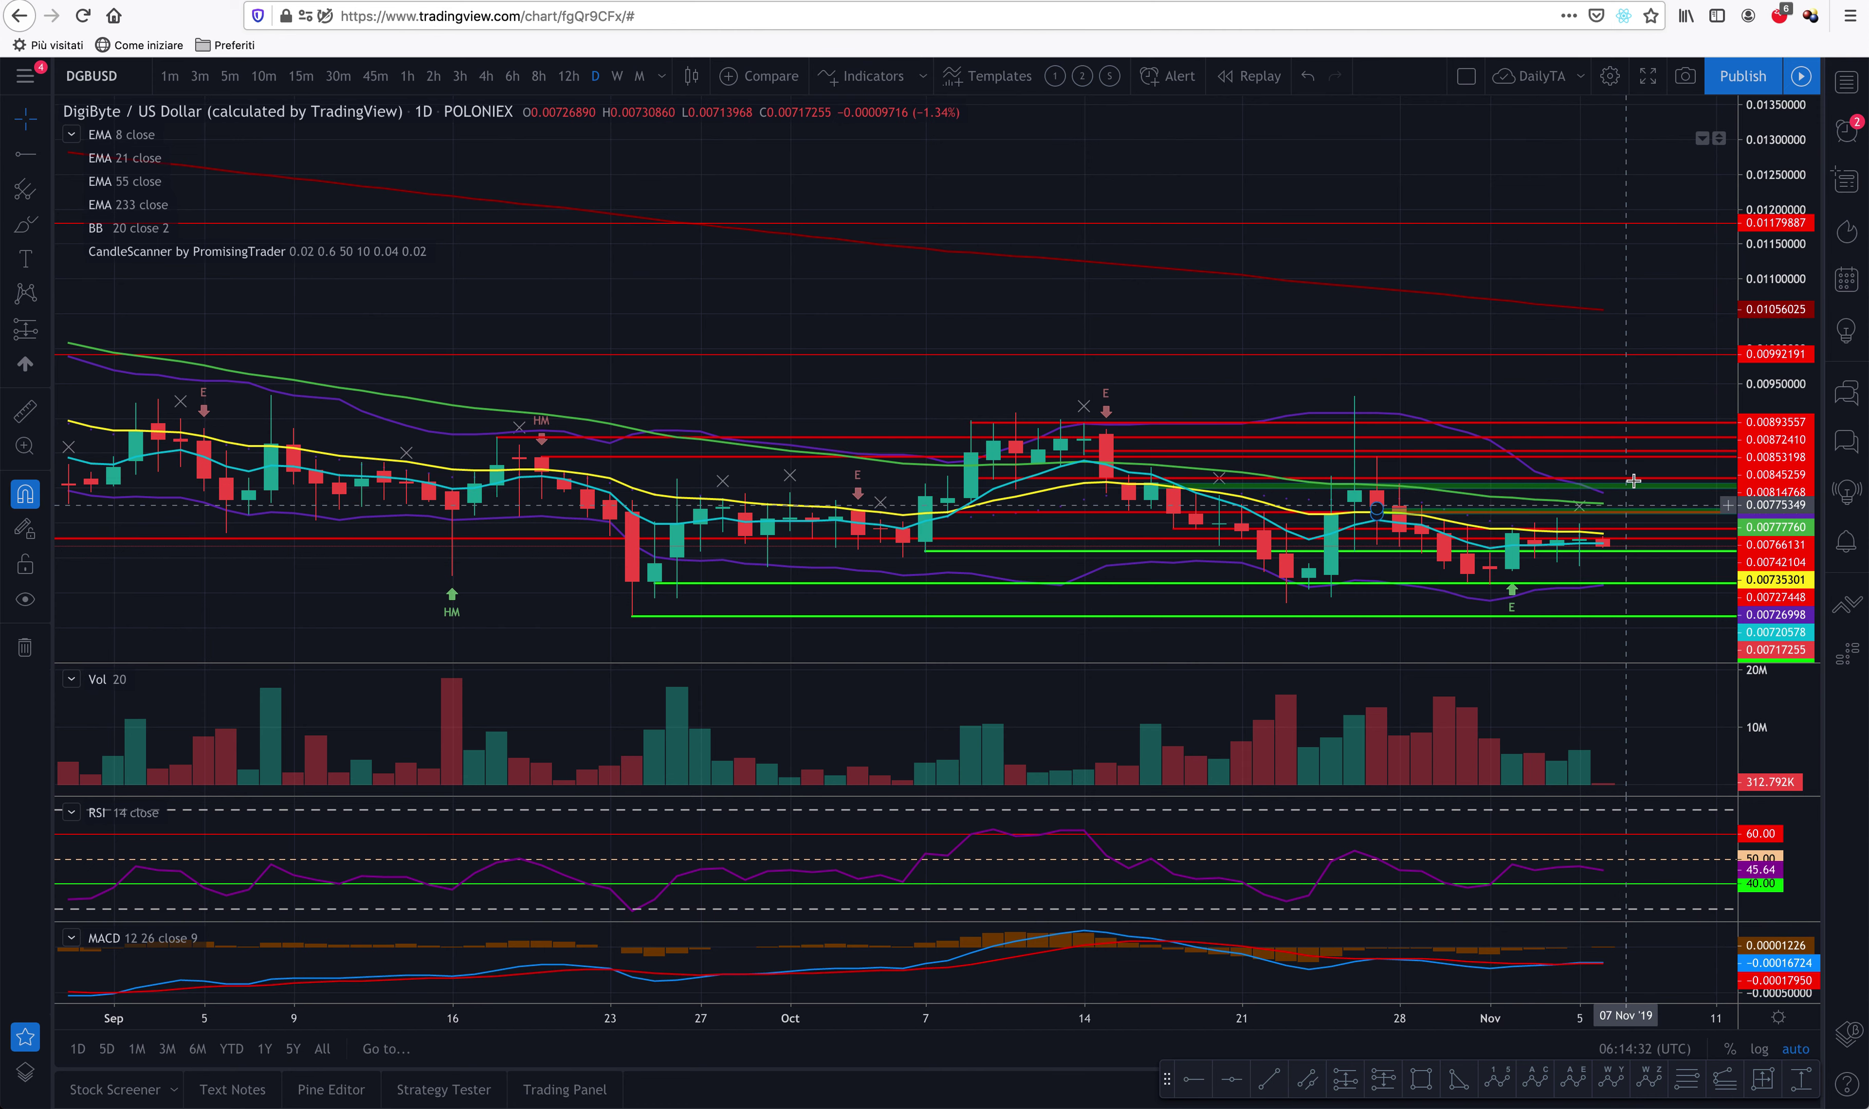
Set the chart to the 6-hour interval and review the candles from late October to 6 November
scroll(1566, 461, up, 3)
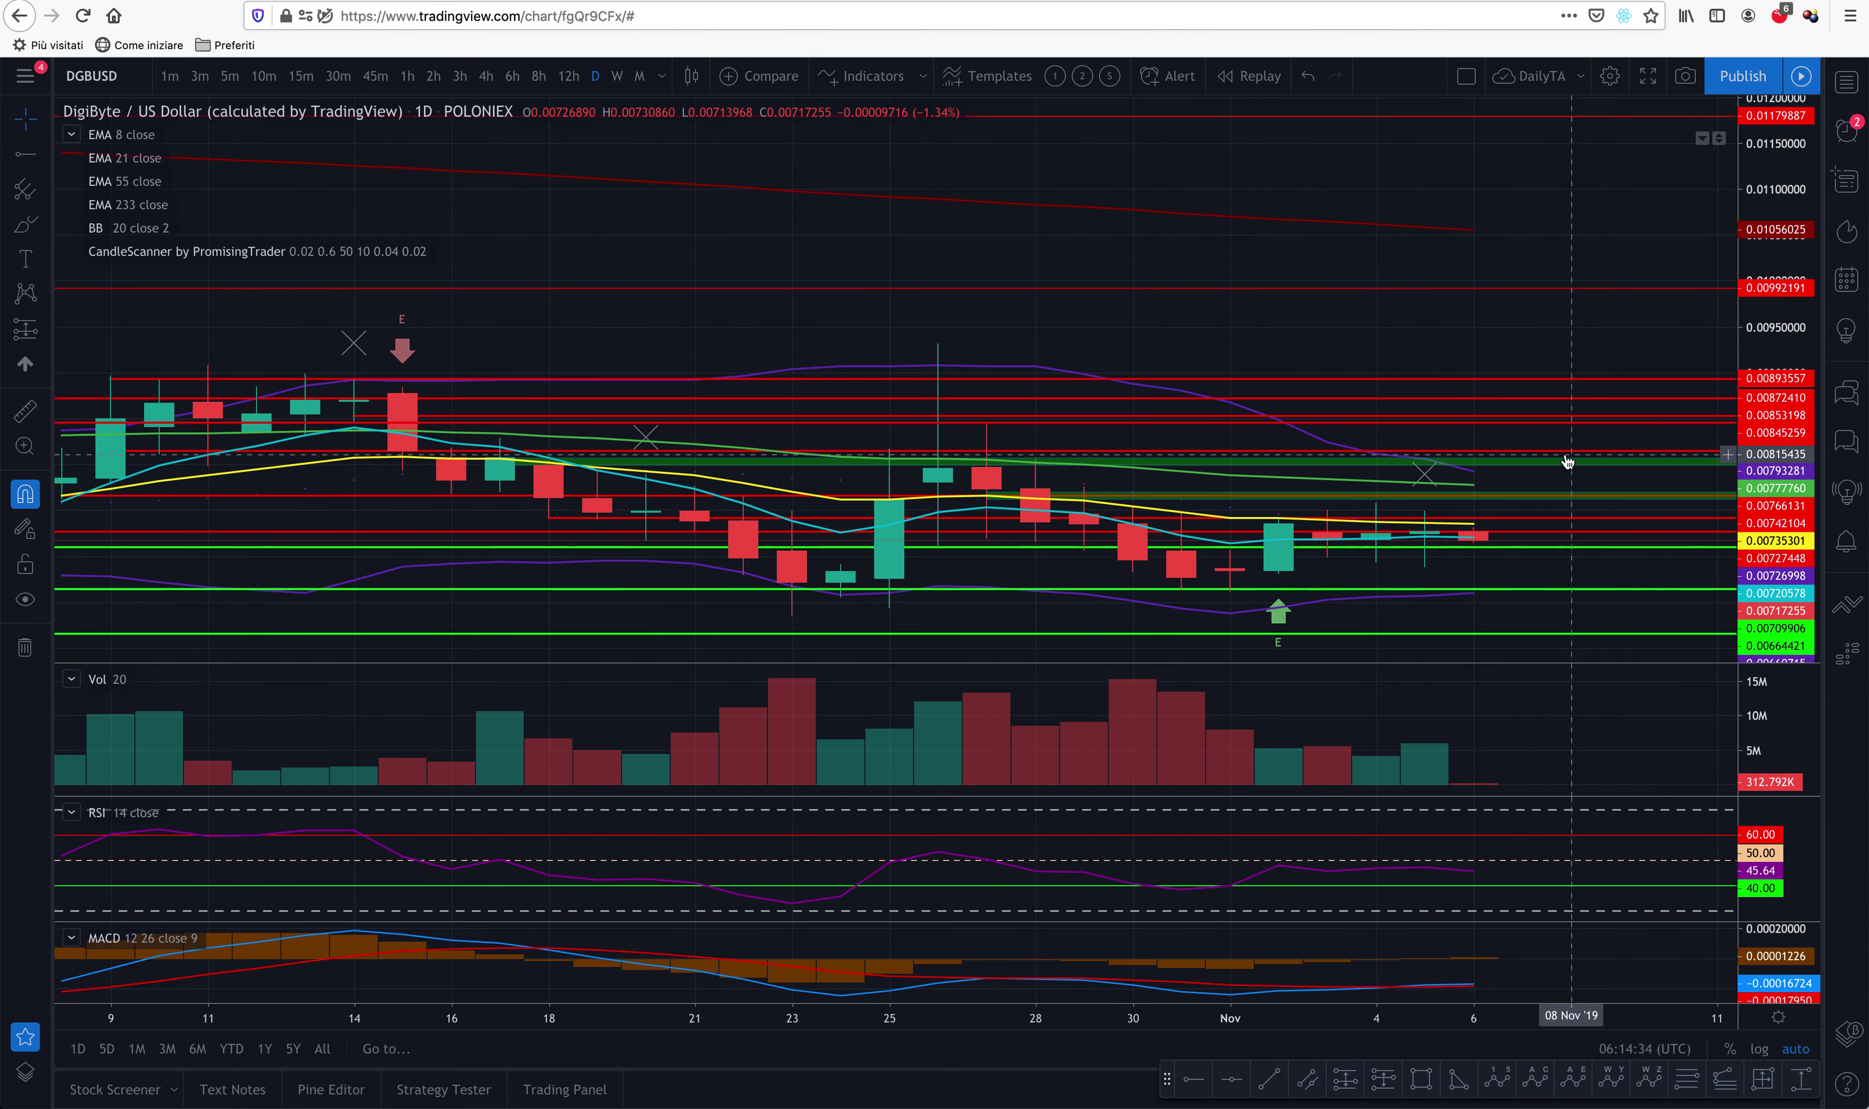
click(512, 78)
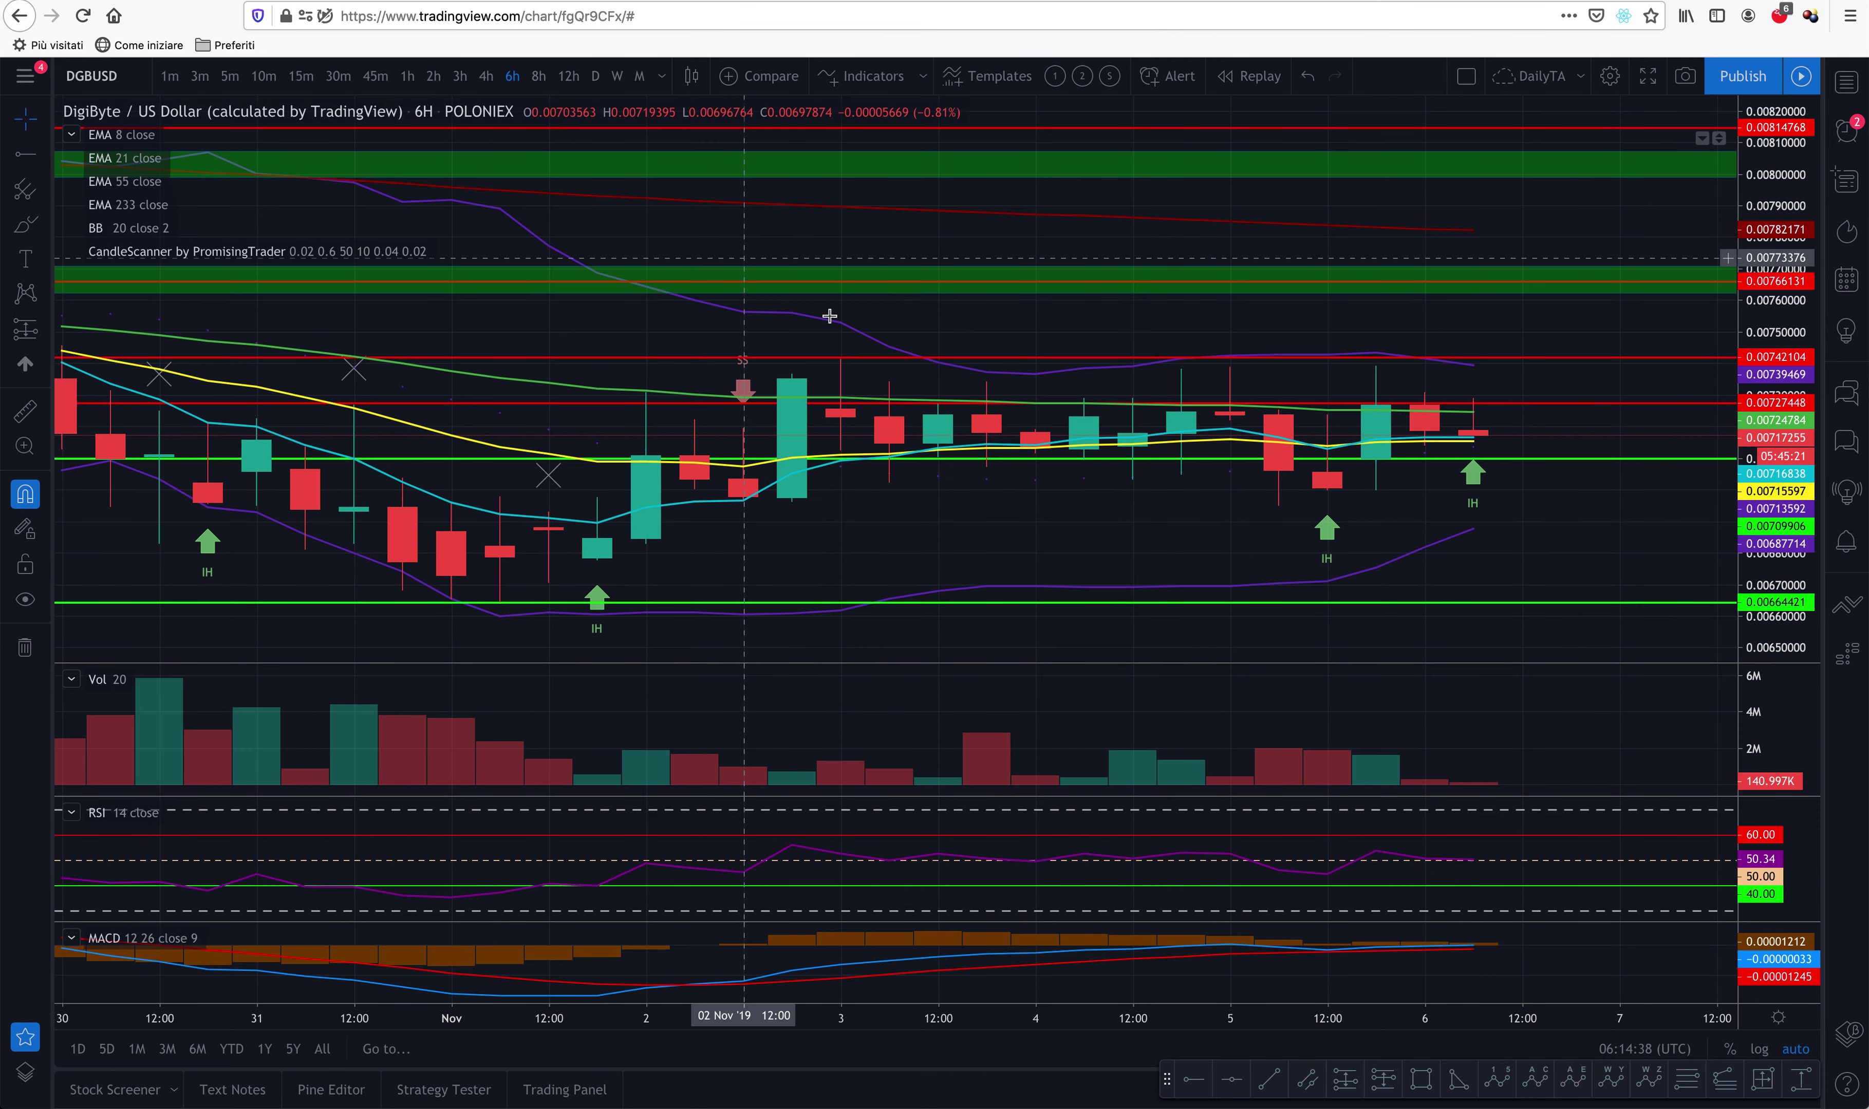
scroll(972, 418, down, 5)
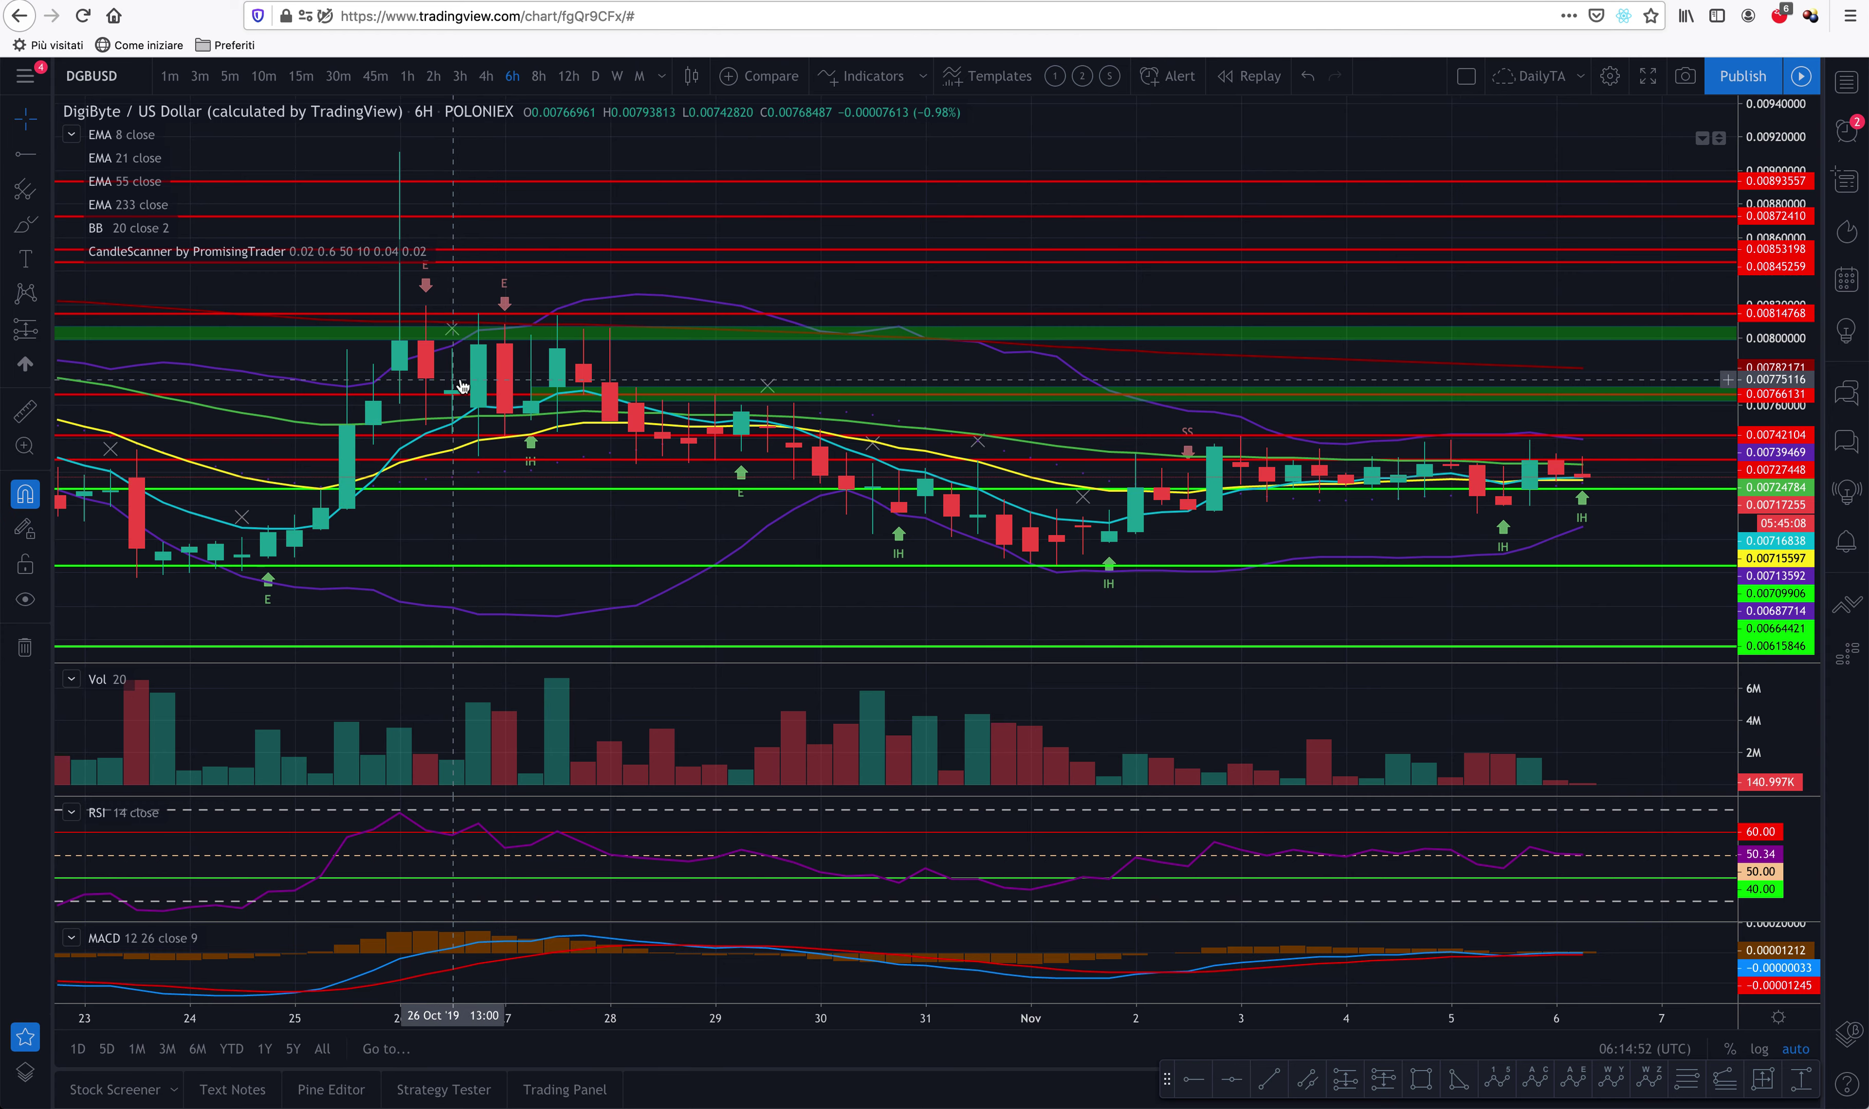
scroll(461, 387, down, 5)
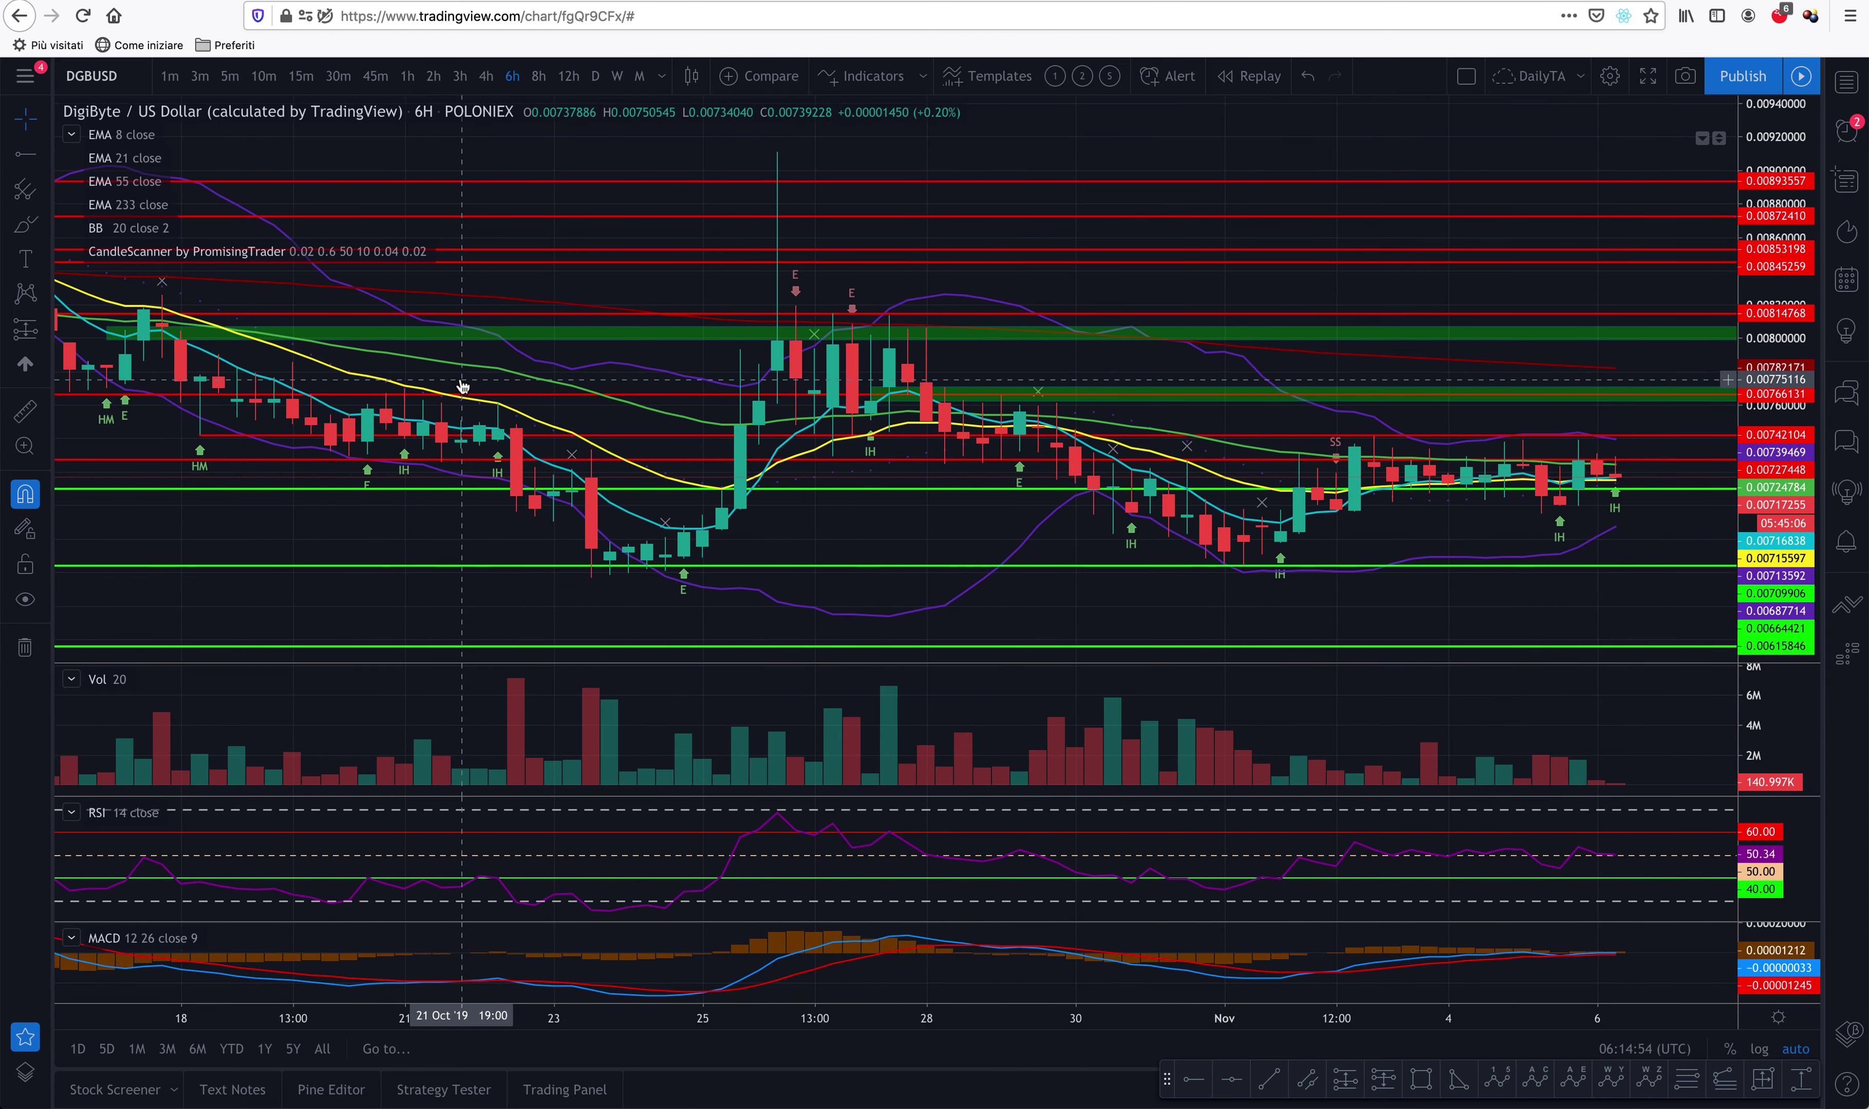
scroll(461, 387, down, 4)
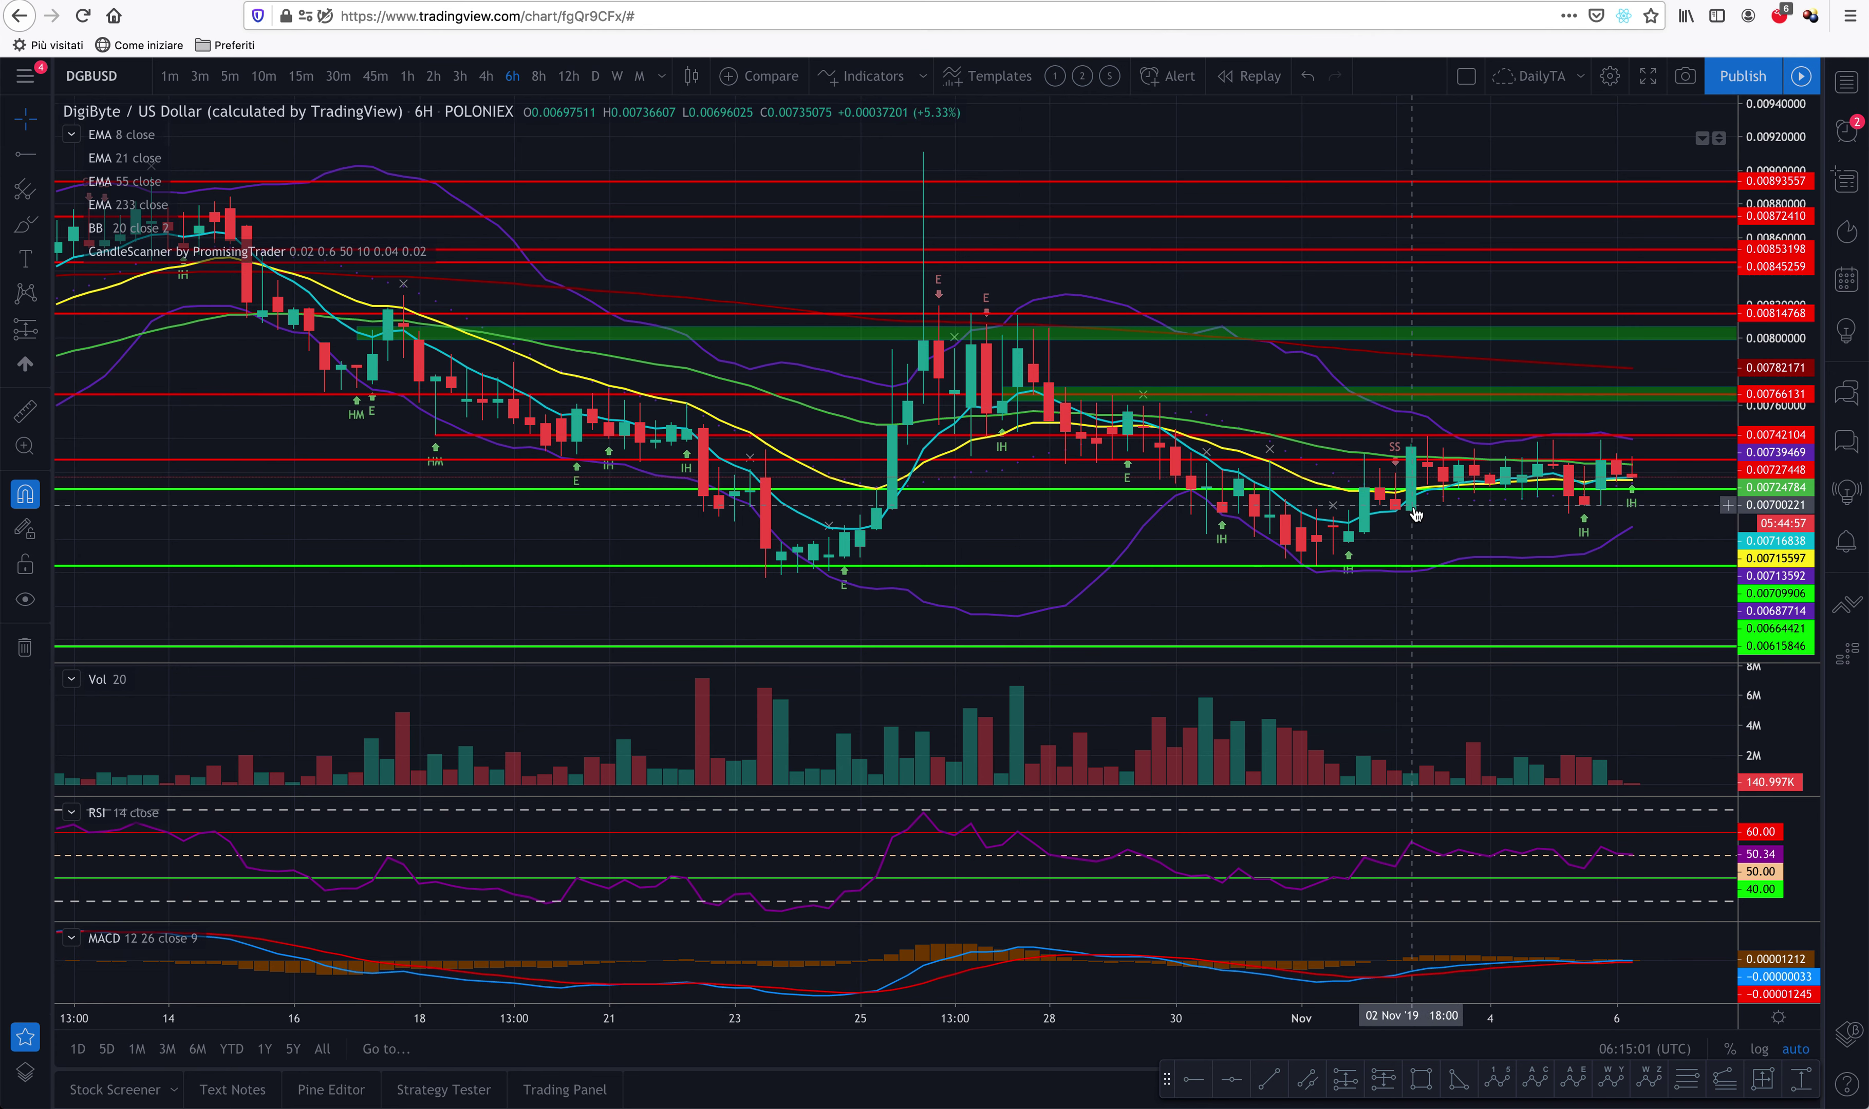
scroll(1410, 510, up, 3)
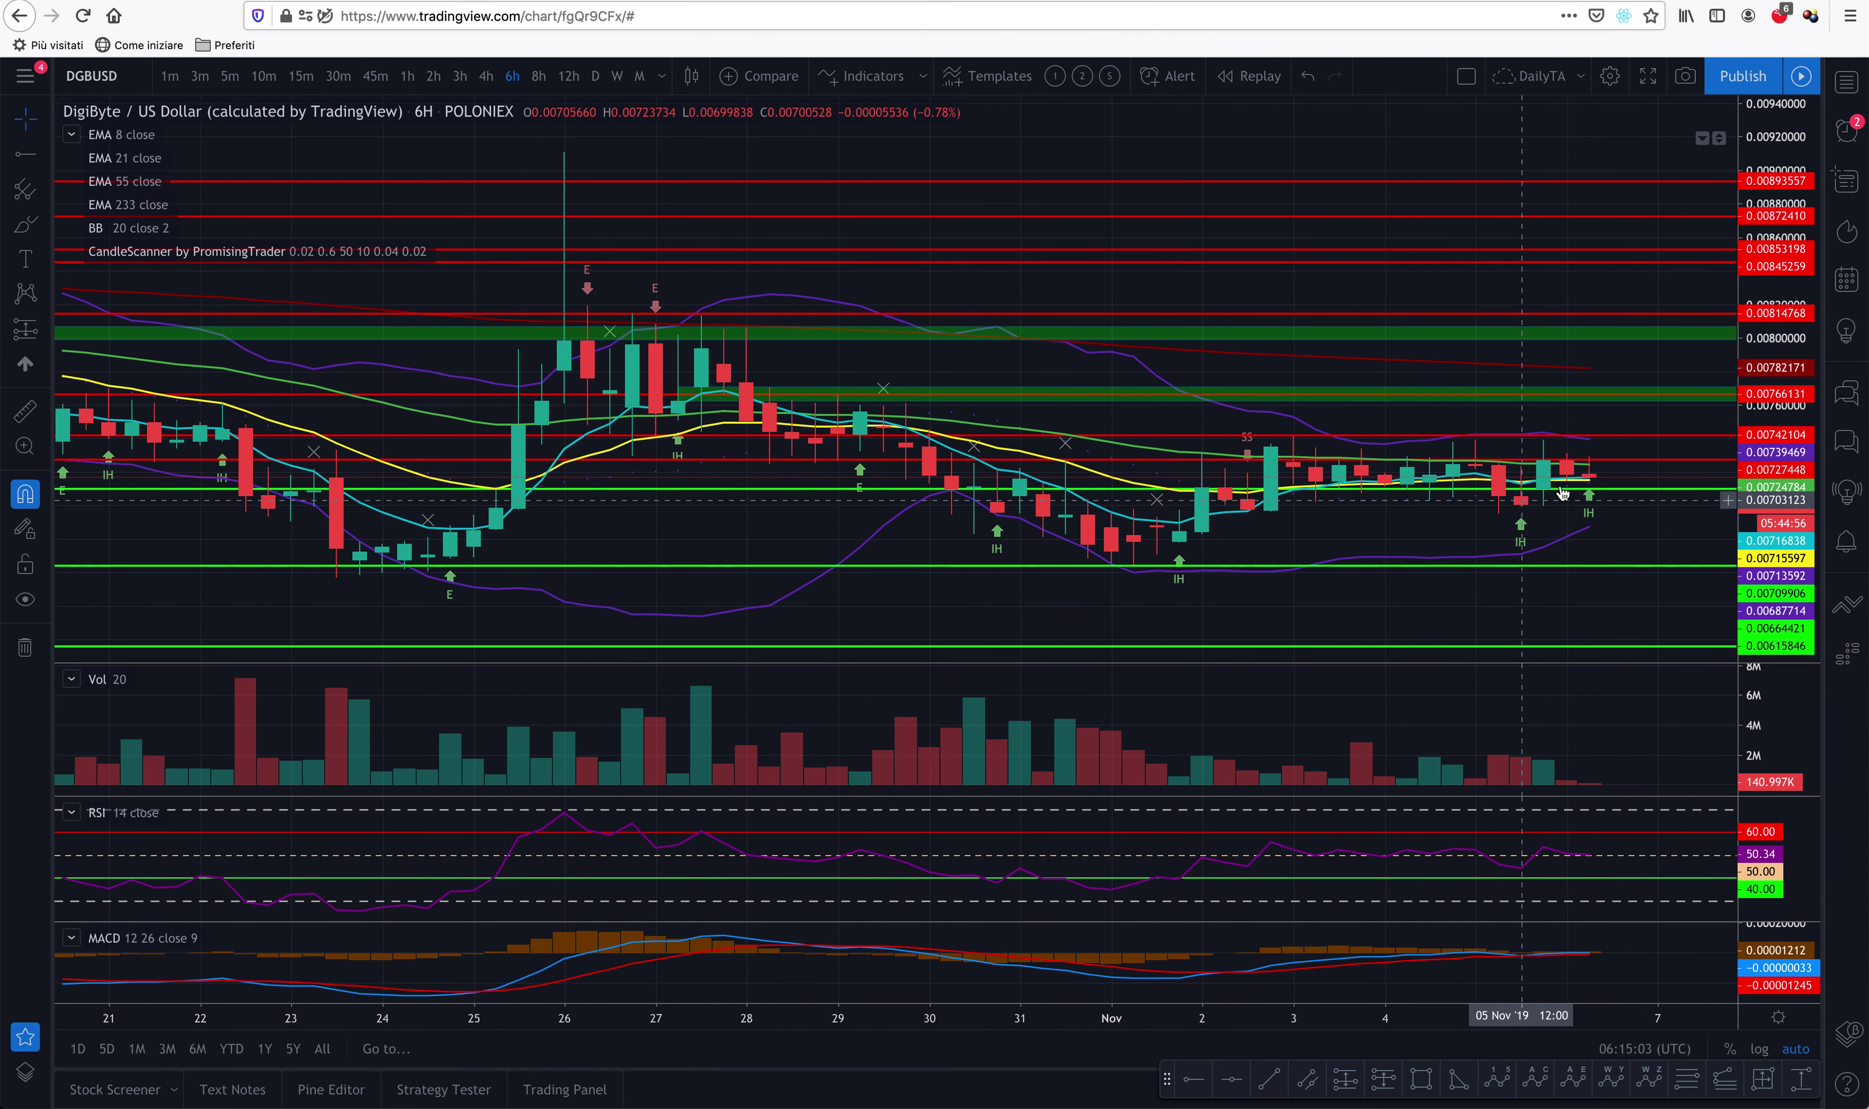
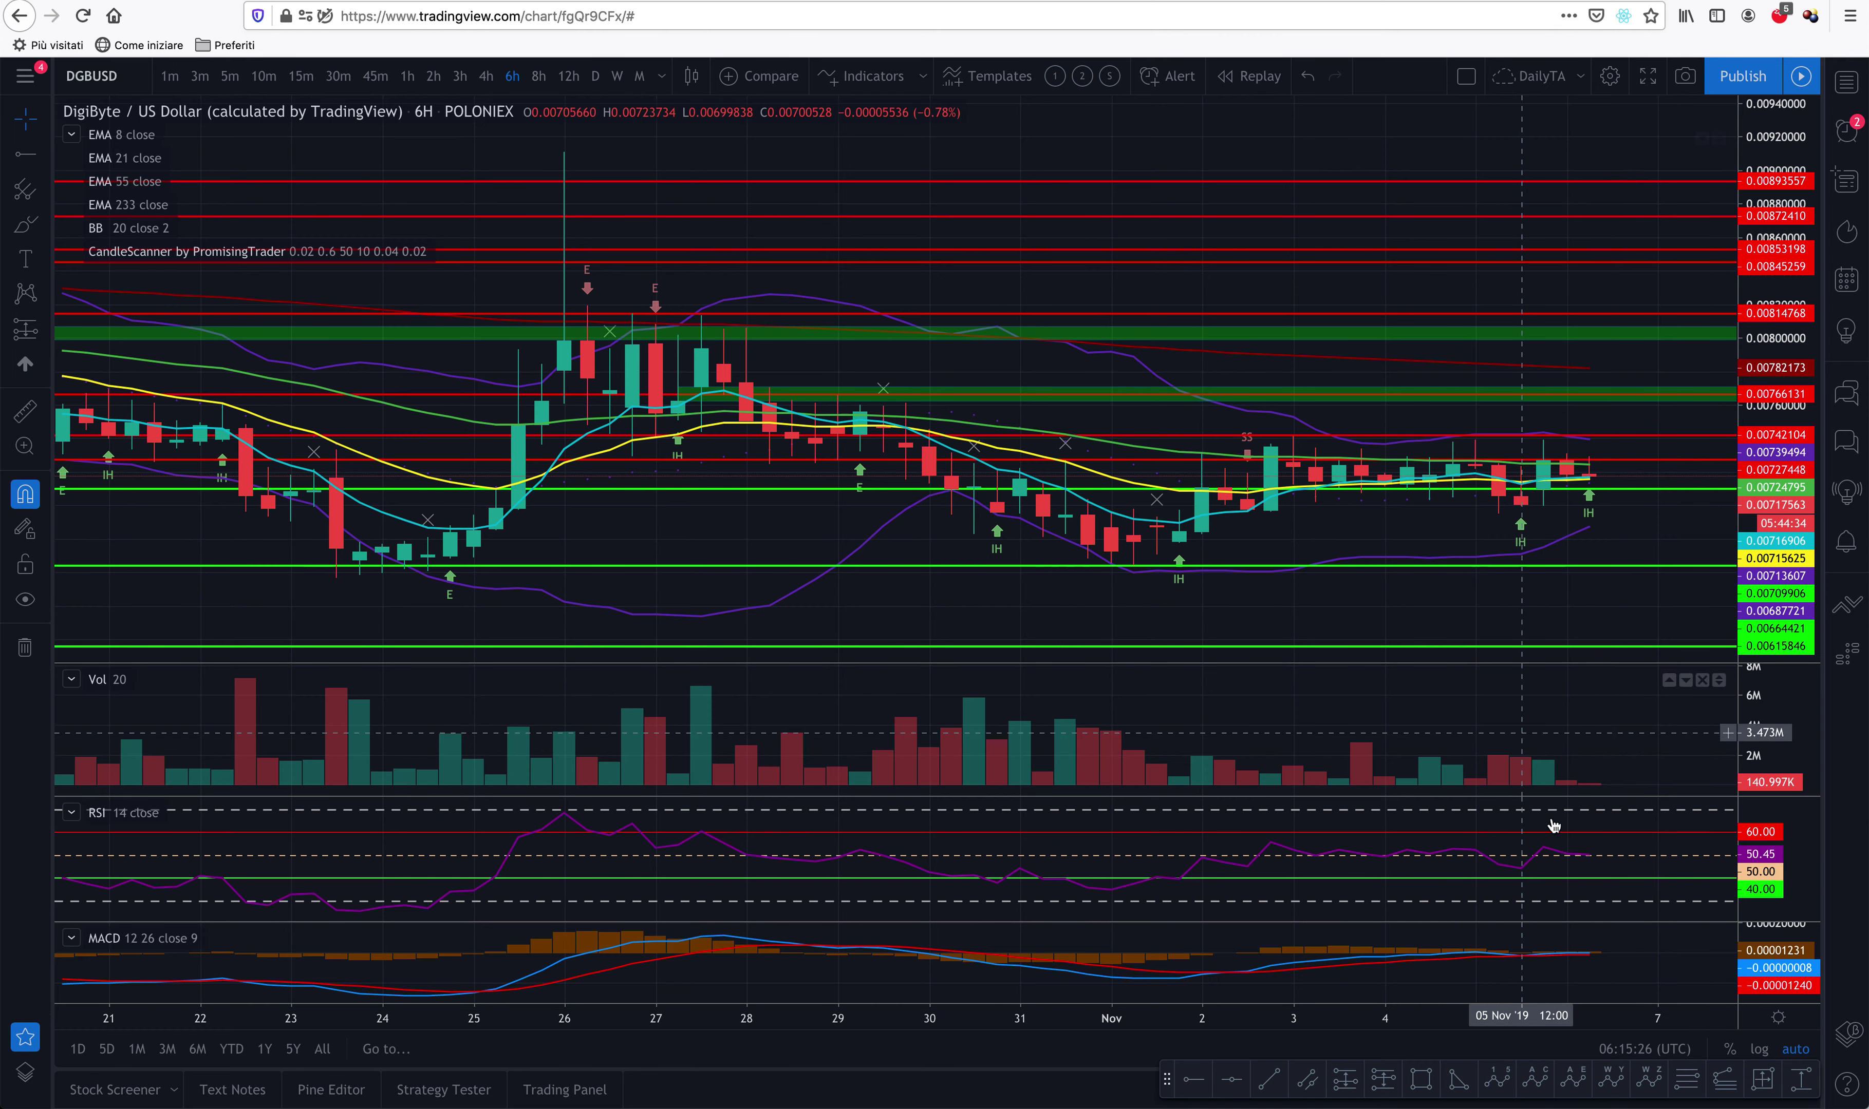
Inspect the 6-hour MACD in a maximized pane twice, restoring the full chart layout each time
double_click(1623, 950)
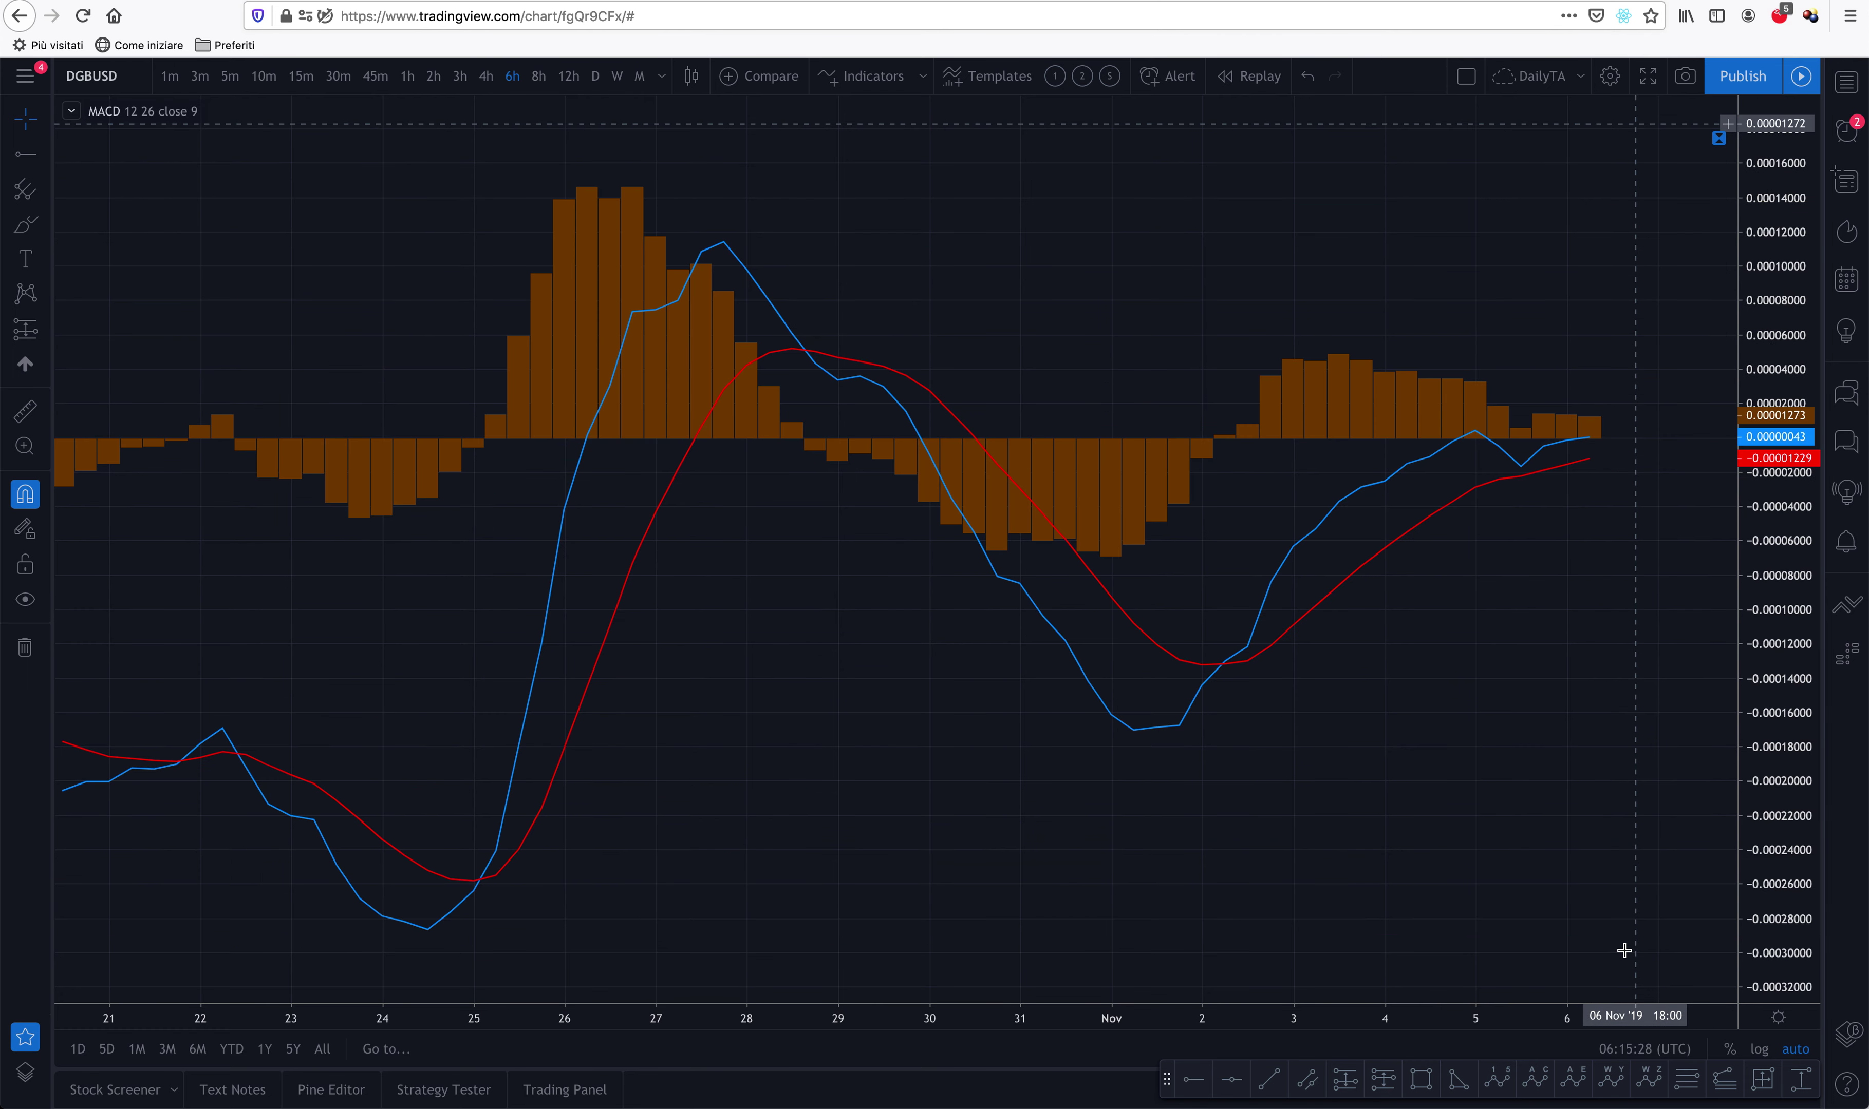
double_click(1506, 710)
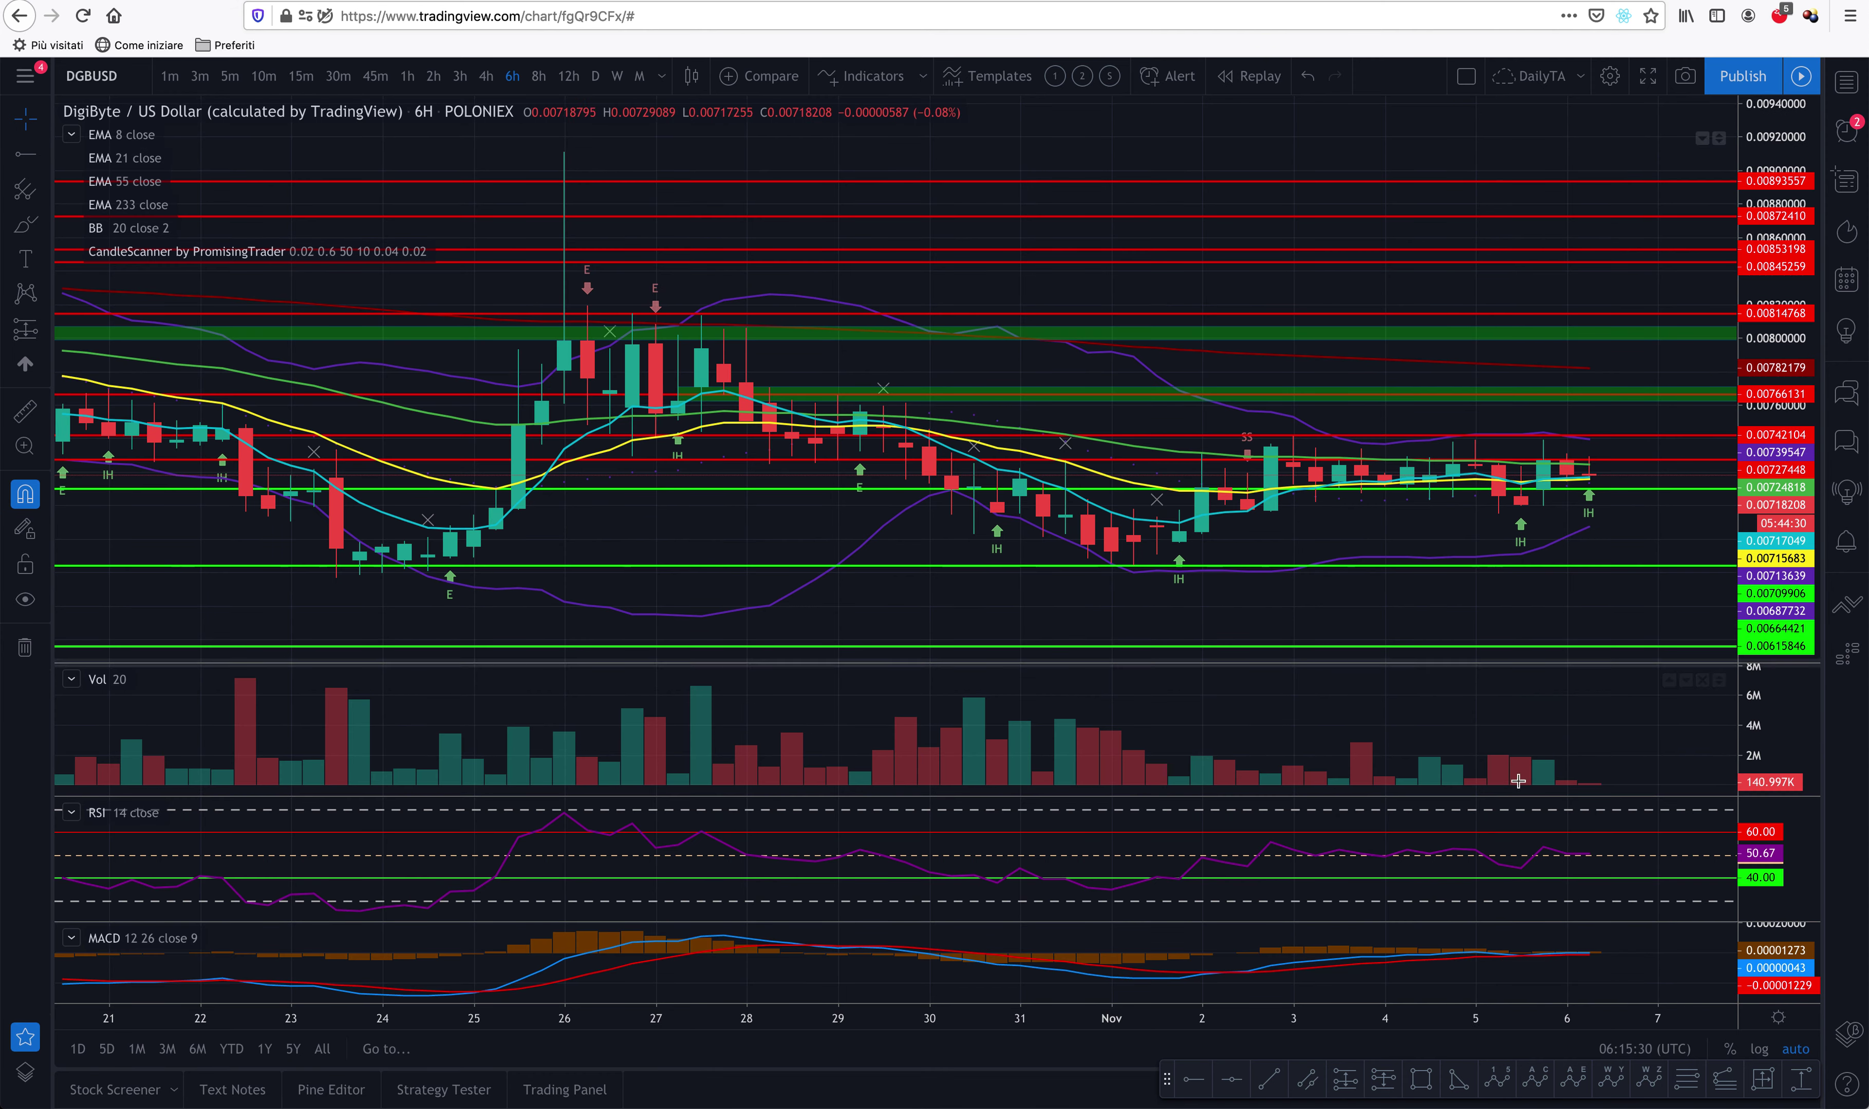
double_click(1622, 943)
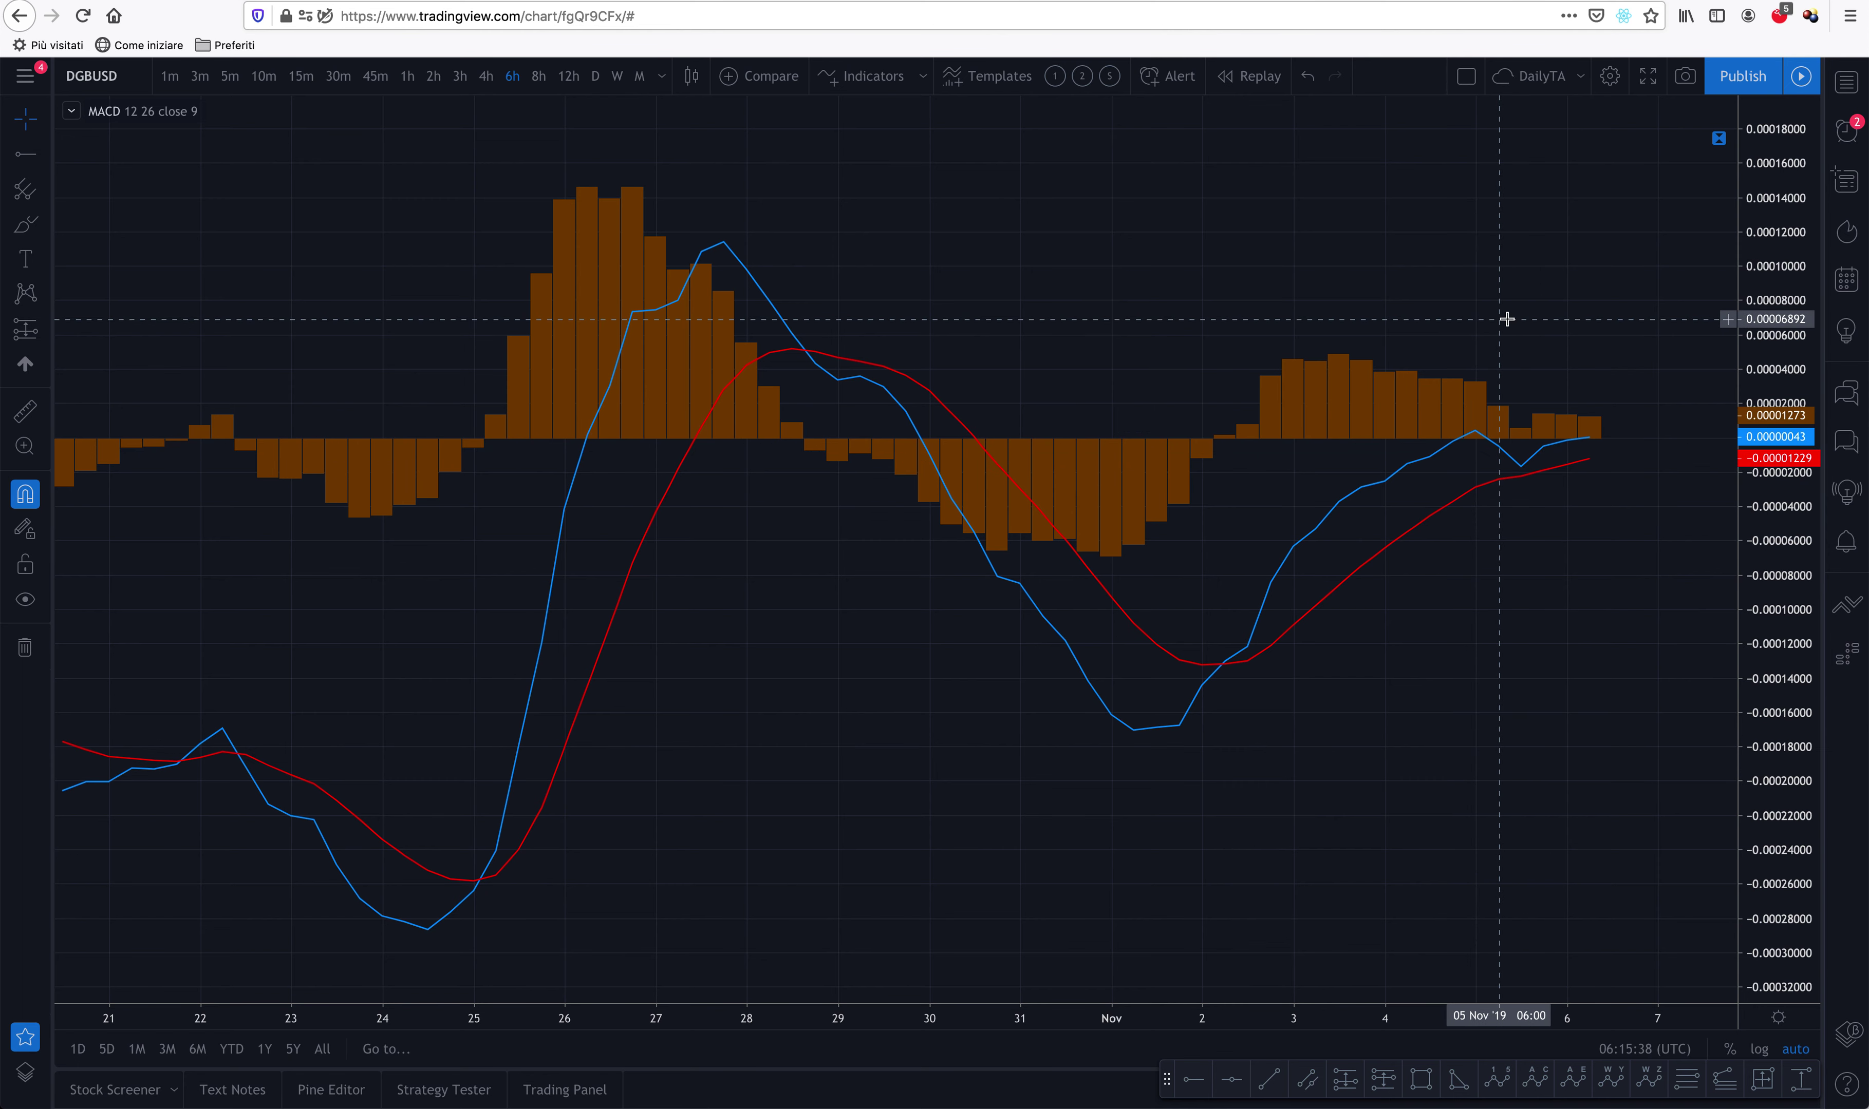
double_click(1424, 238)
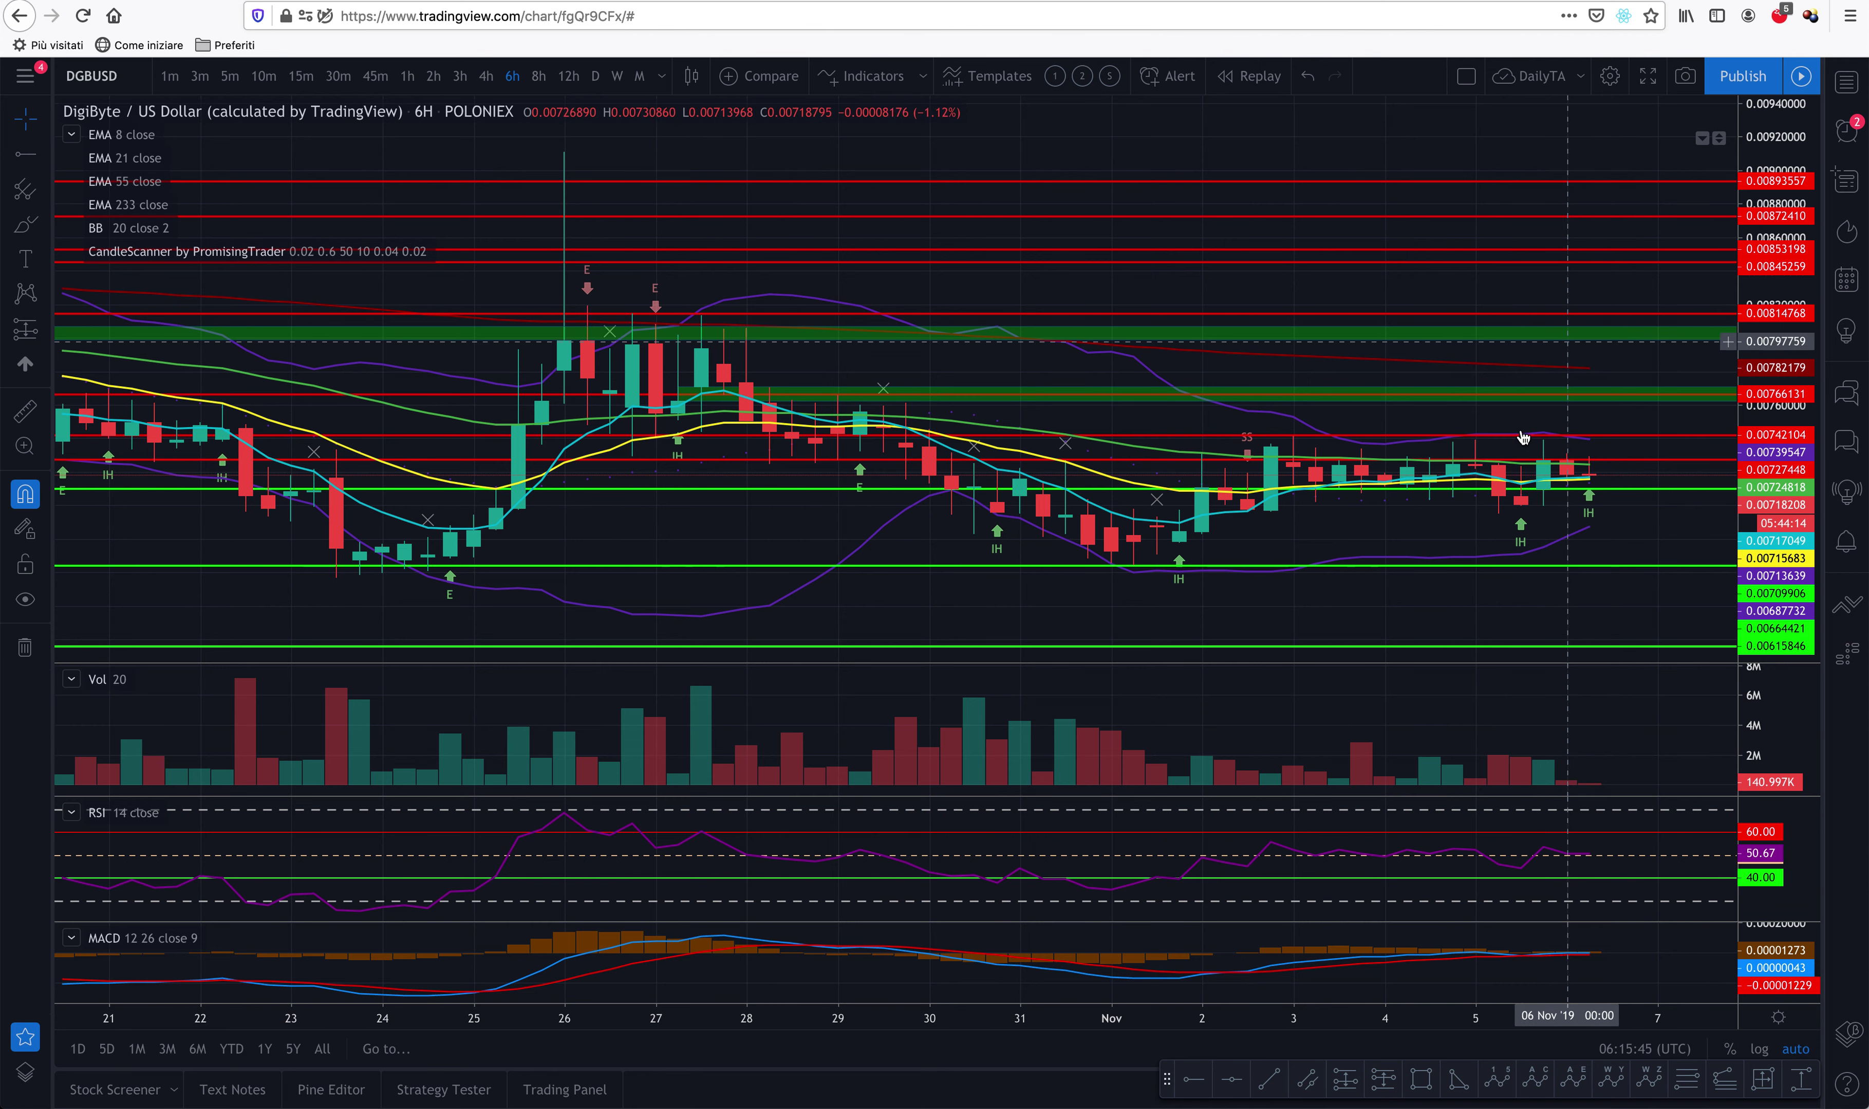
Draw a rectangle between the 12:00 and 18:00 candles of 5 November, spanning prices 0.00705660 to 0.00709943
scroll(1502, 477, up, 5)
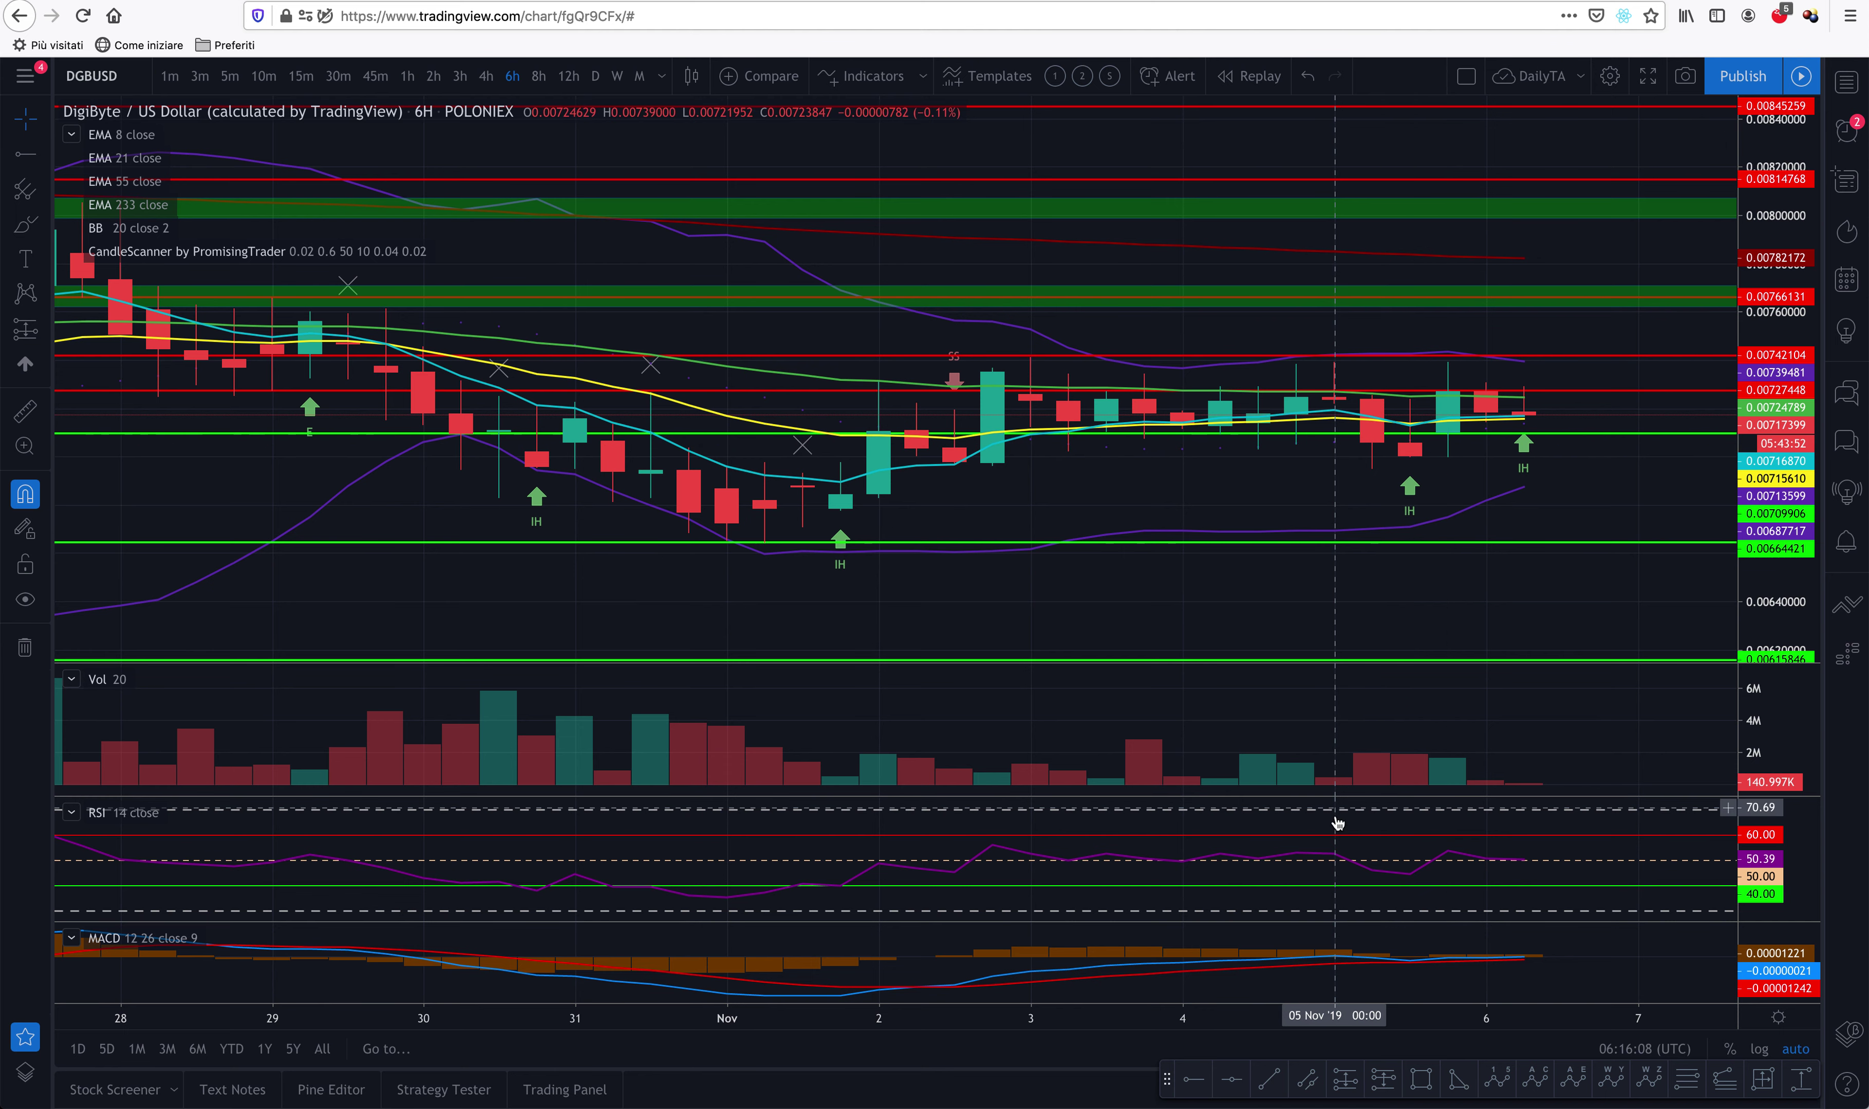
click(1420, 1084)
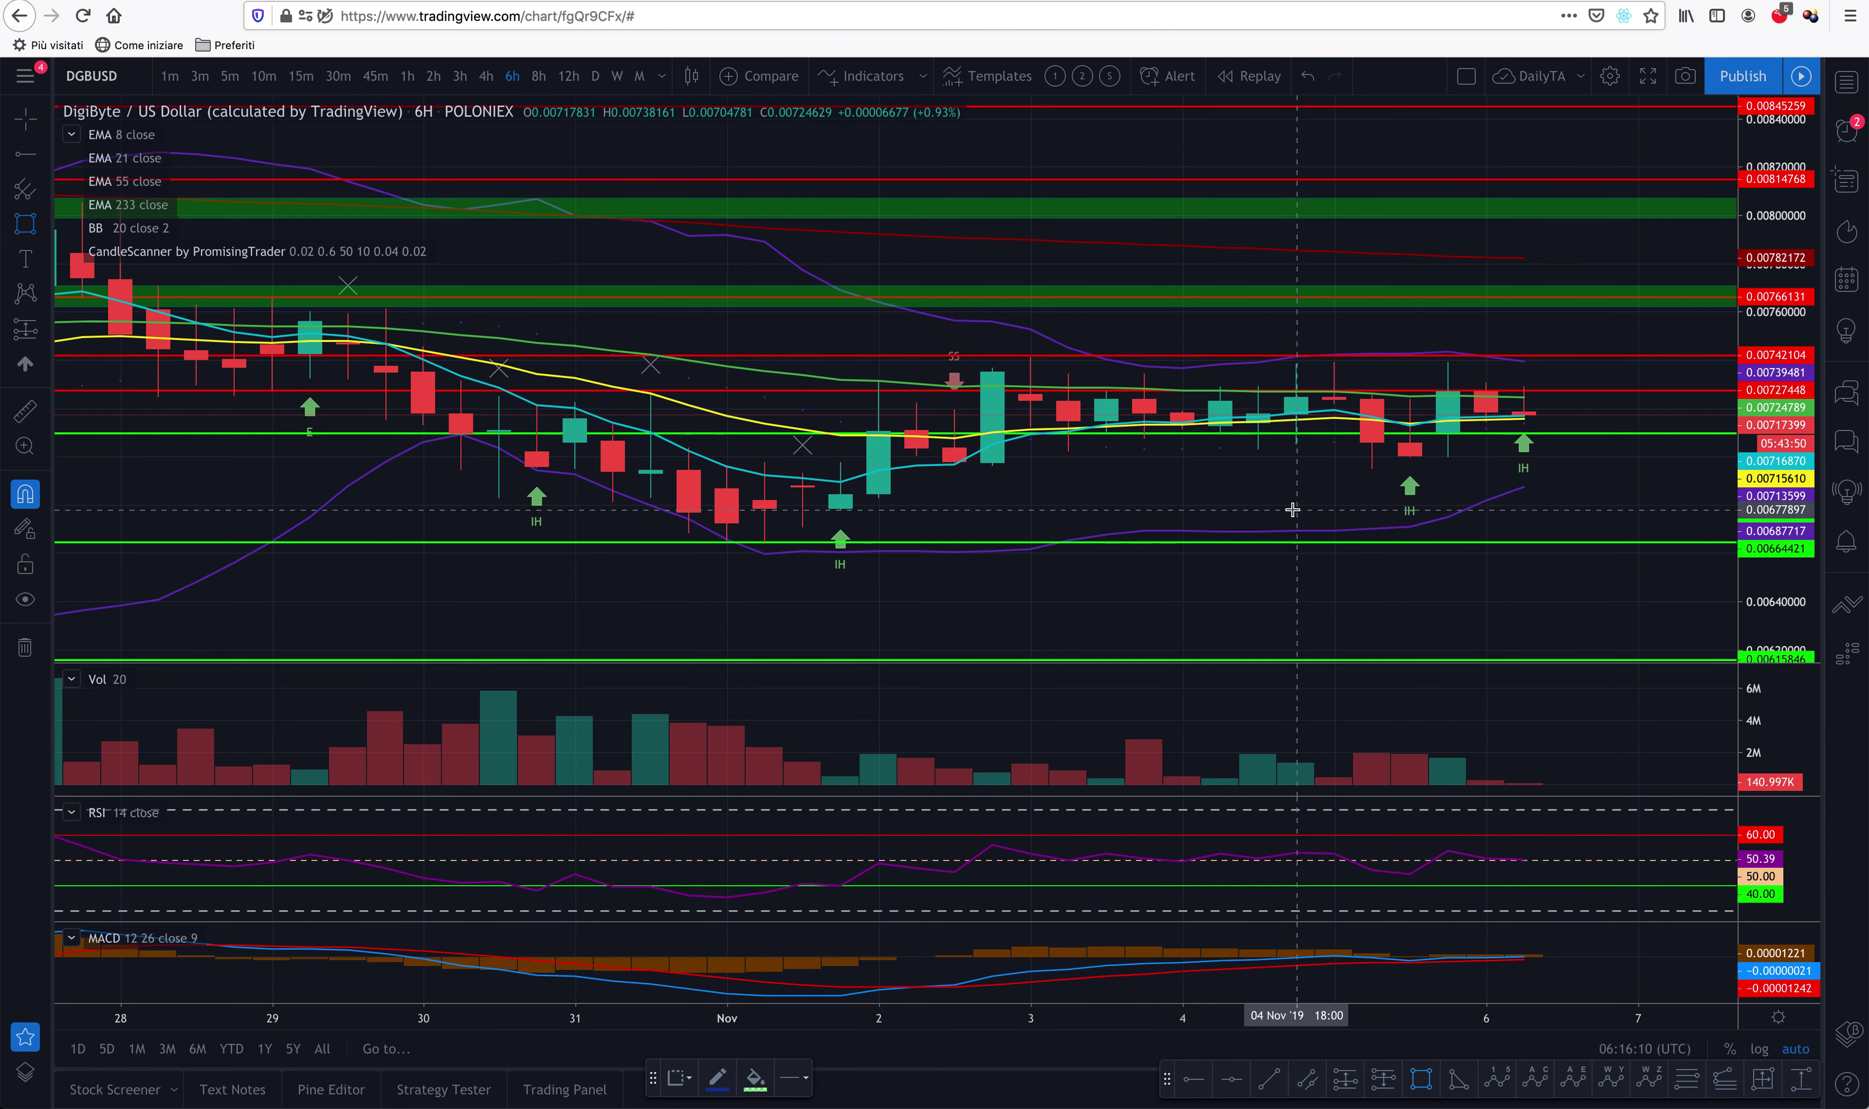
click(1413, 440)
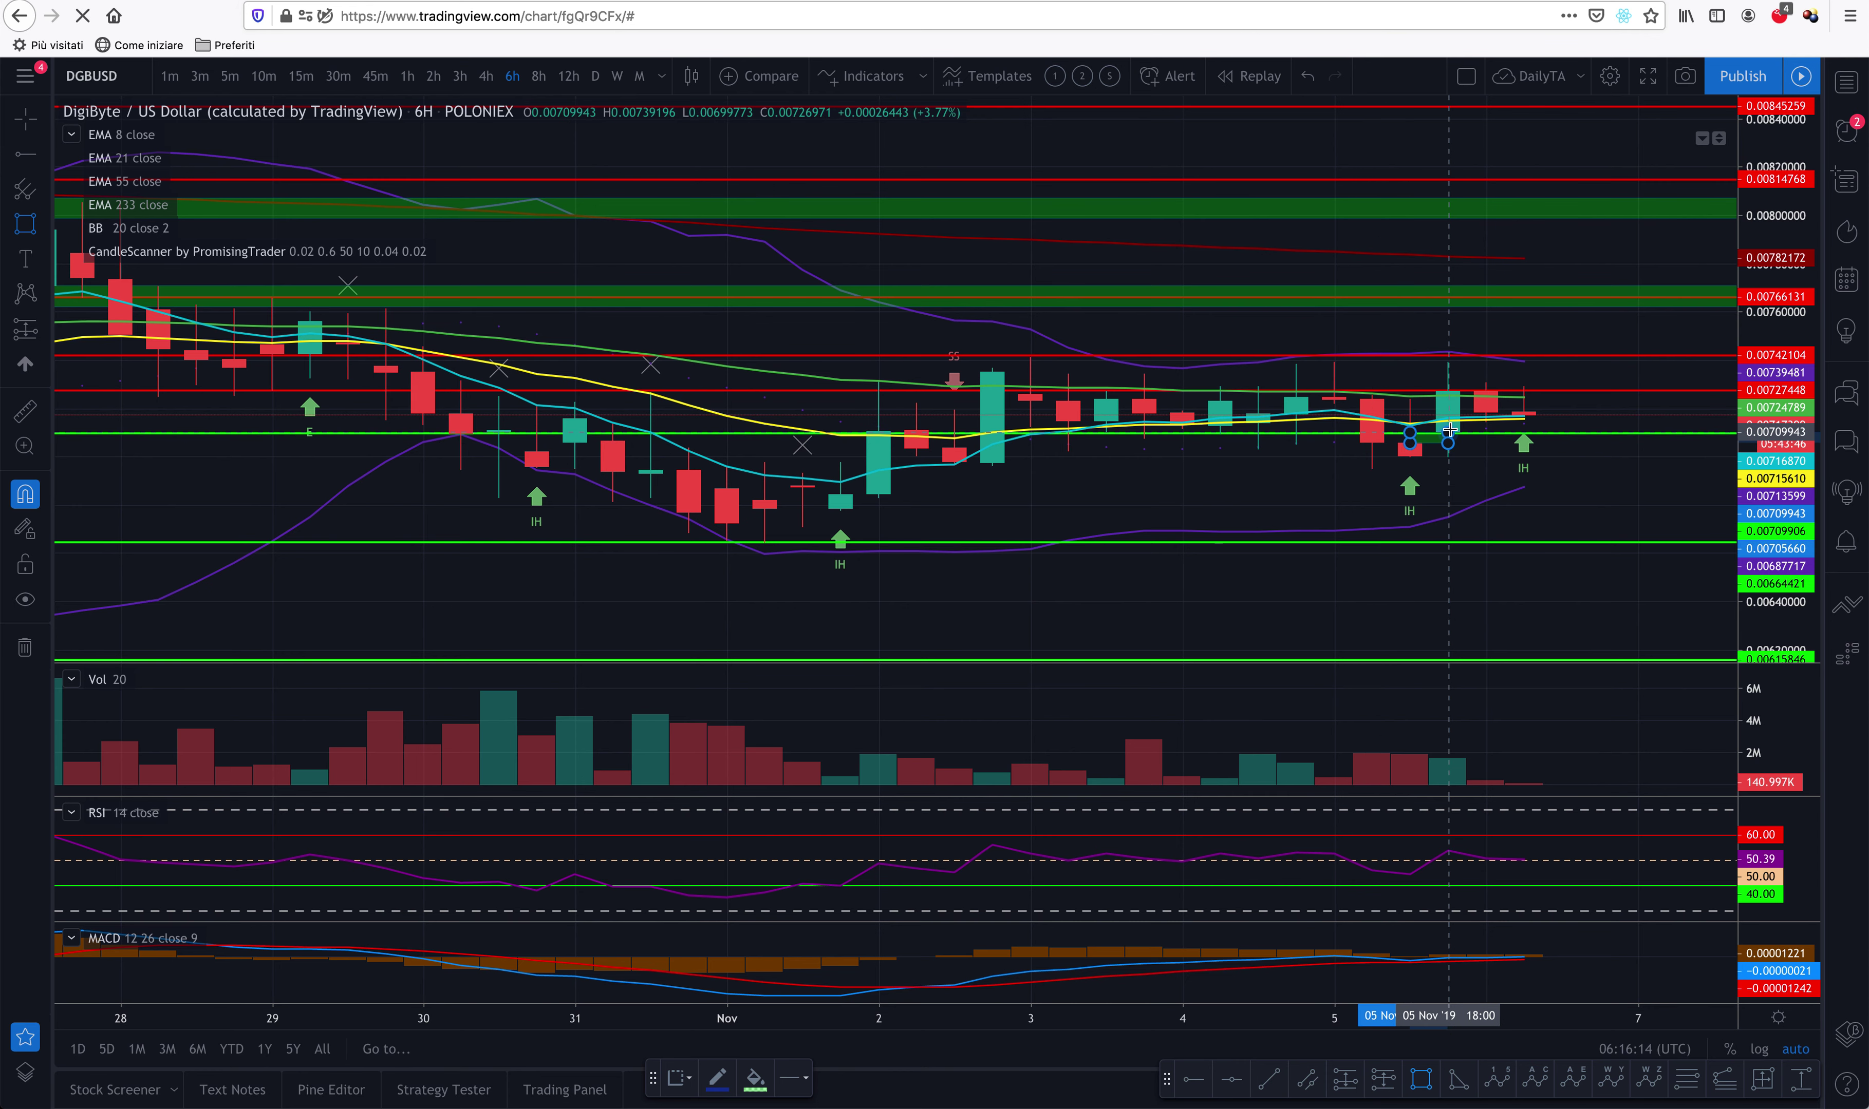
click(1448, 430)
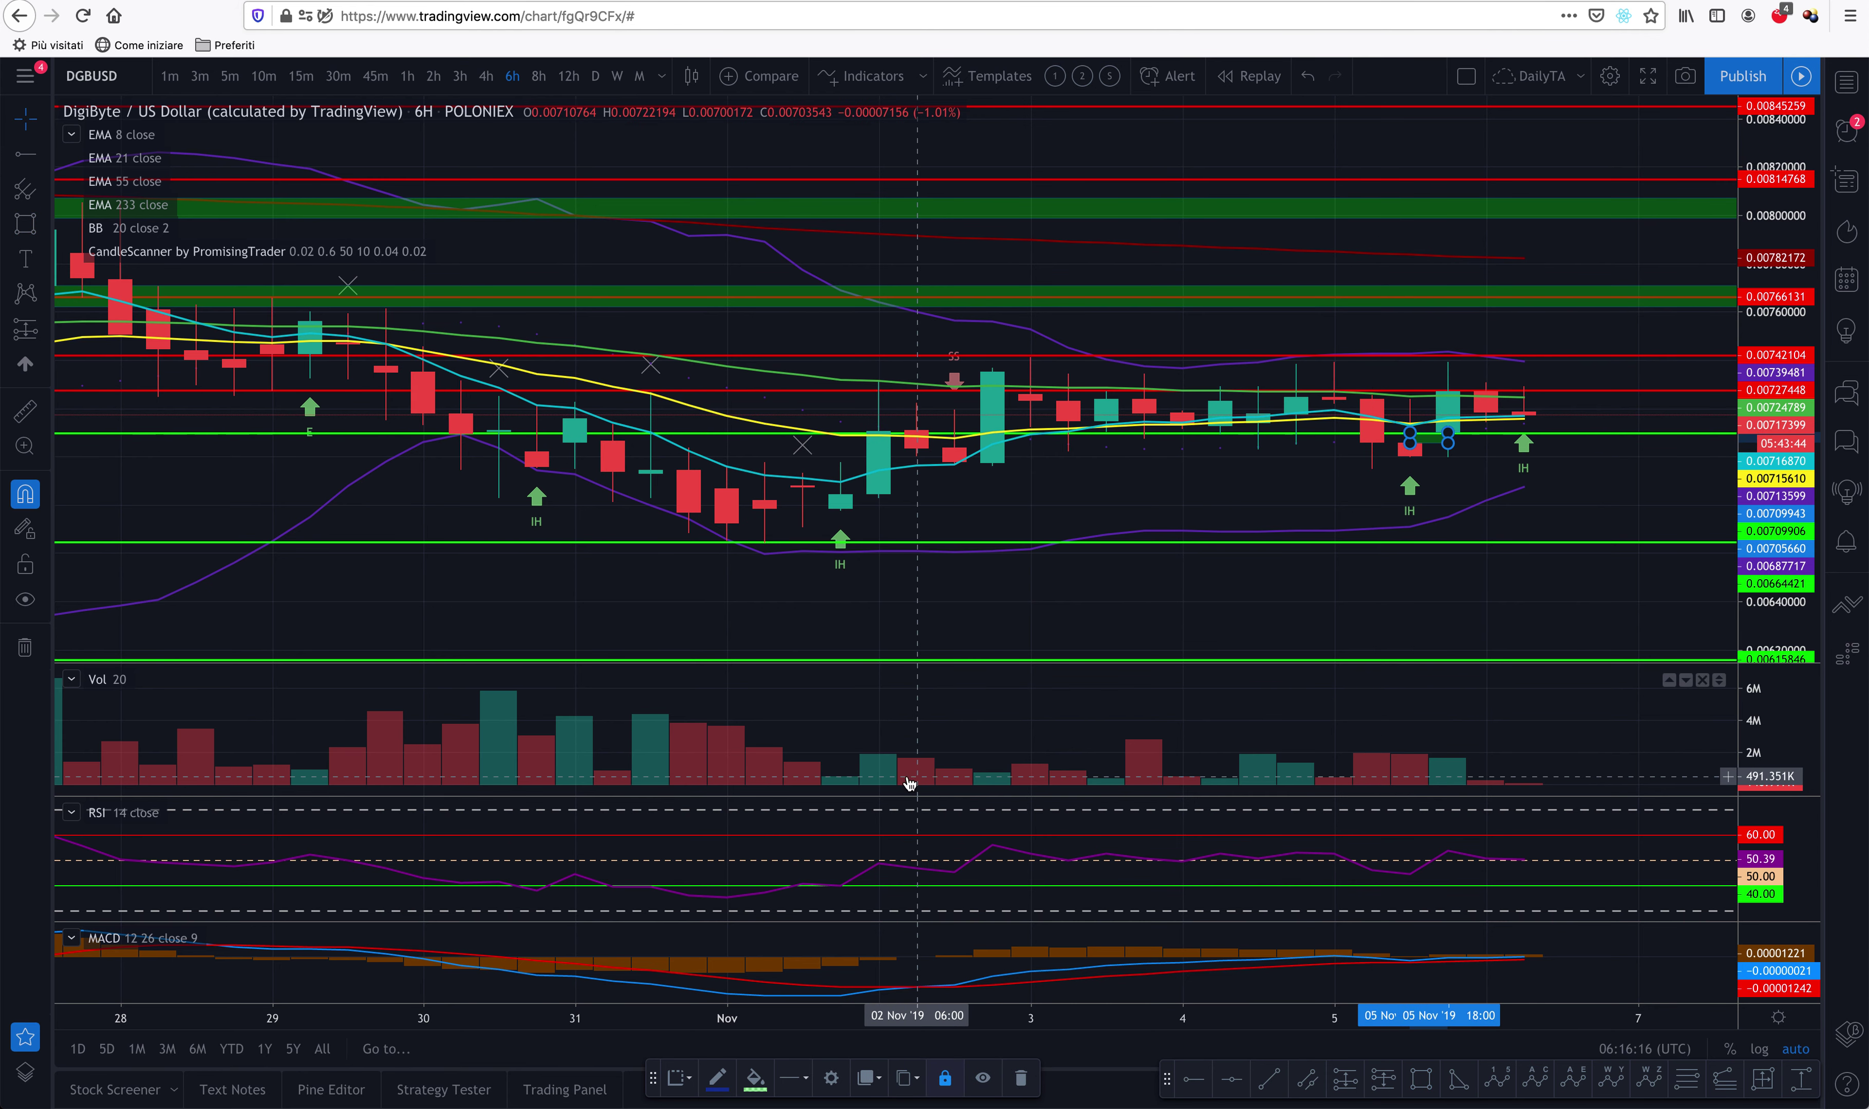
Extend the new rectangle forward by setting its second point's bar coordinate to 315, and deselect it
click(831, 1081)
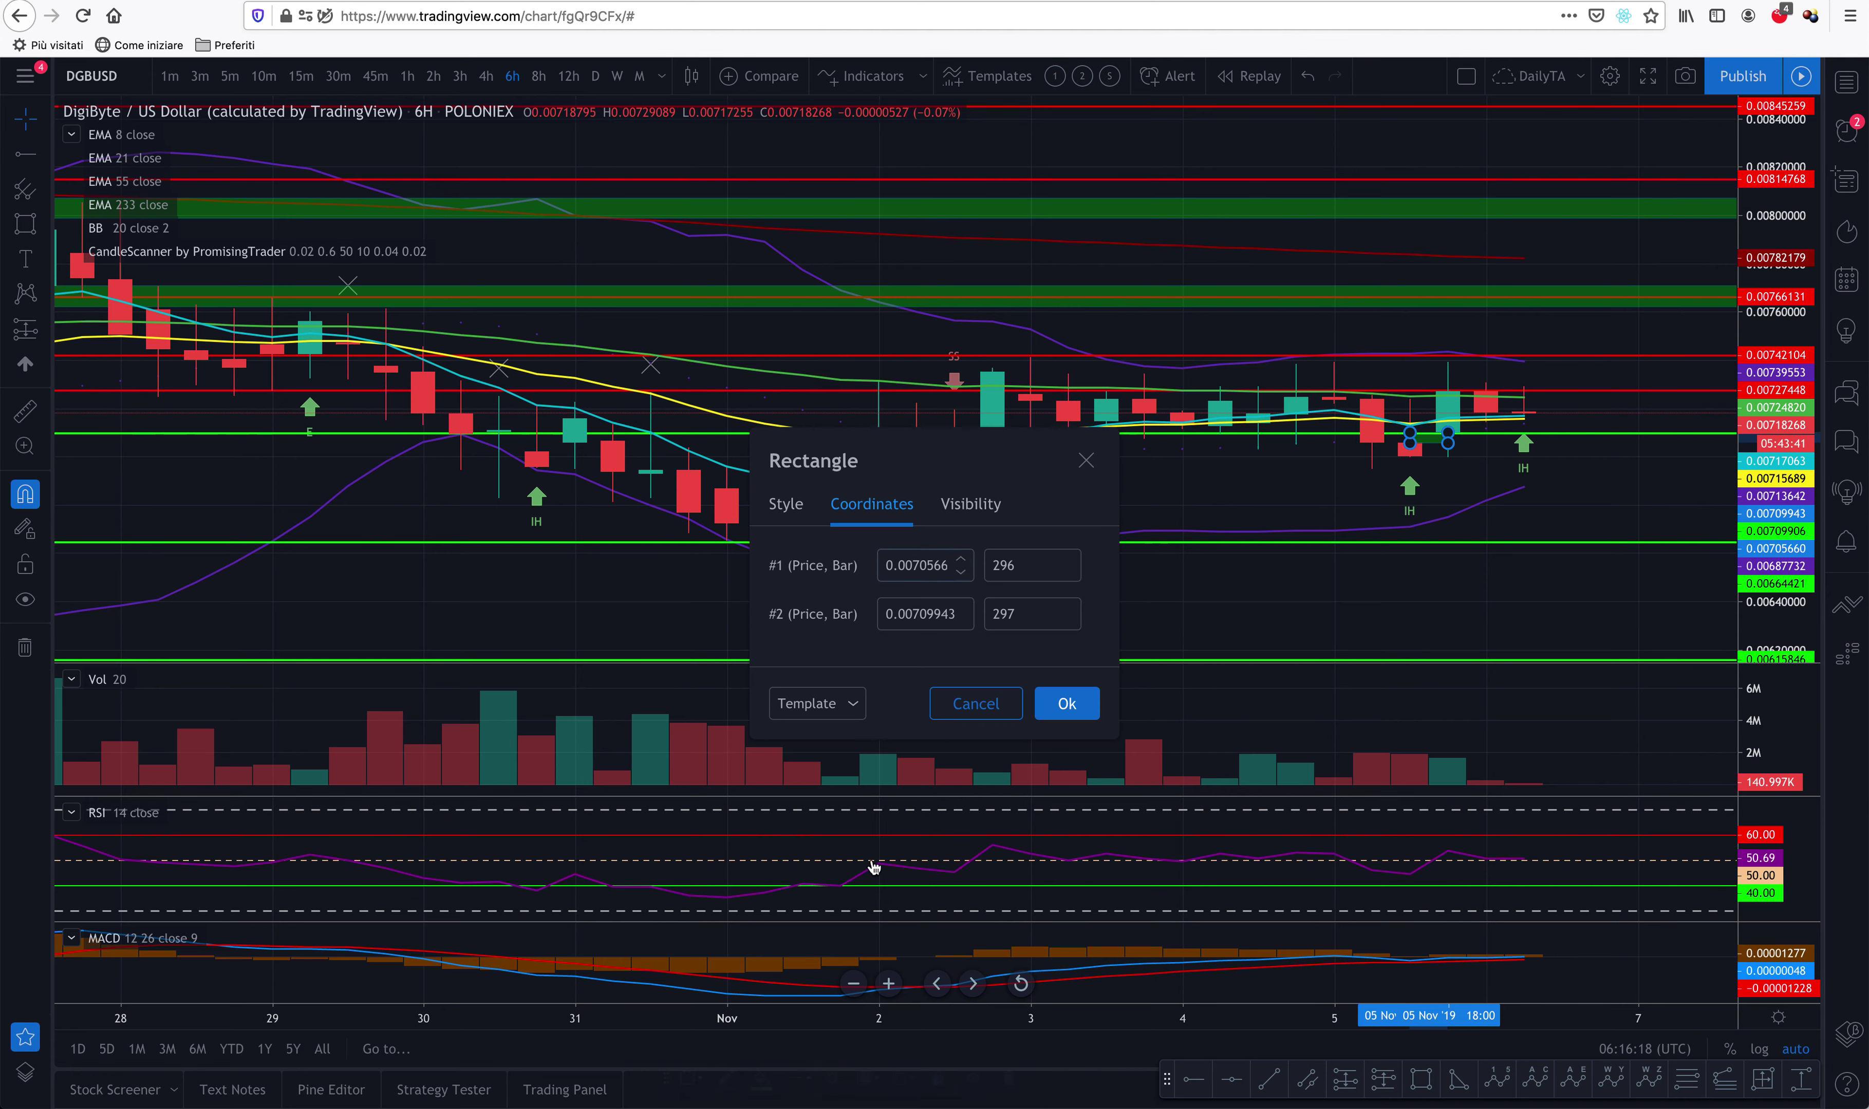
click(1068, 609)
click(1068, 609)
click(1067, 609)
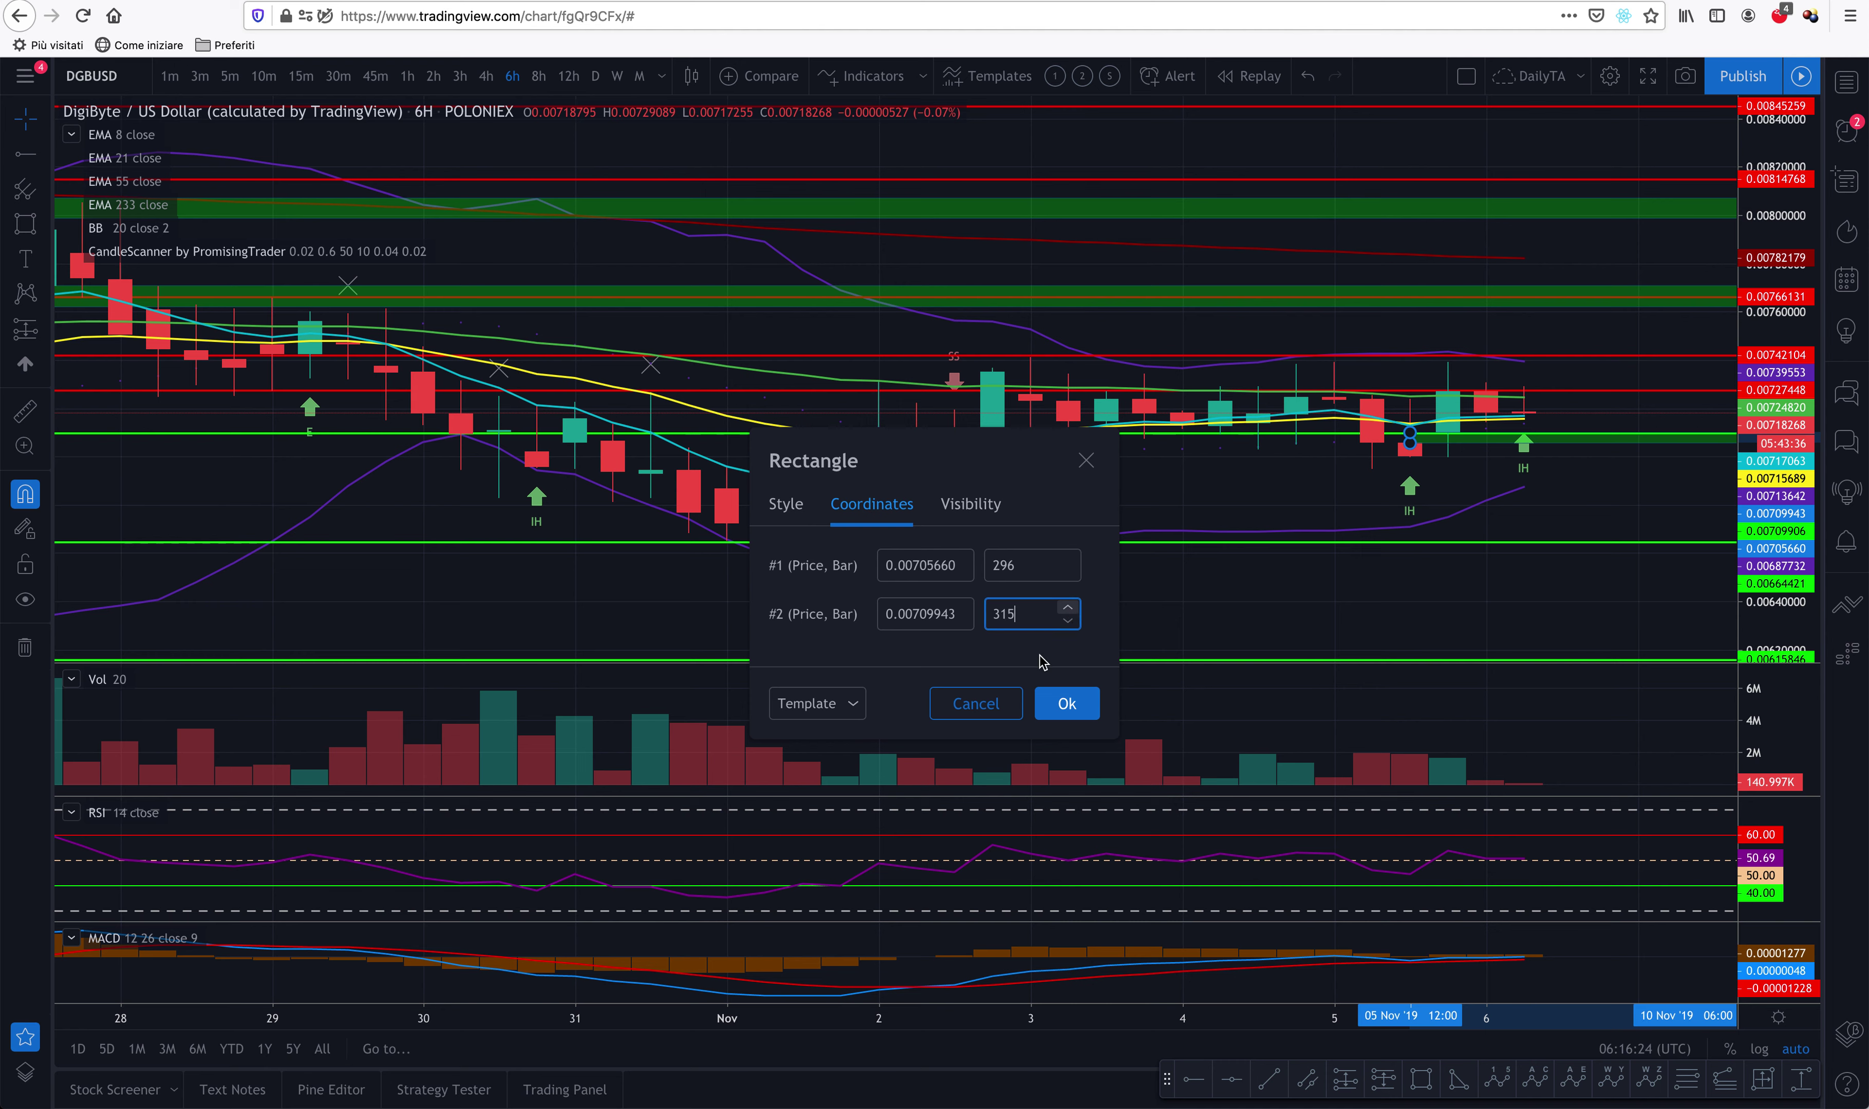
click(1062, 704)
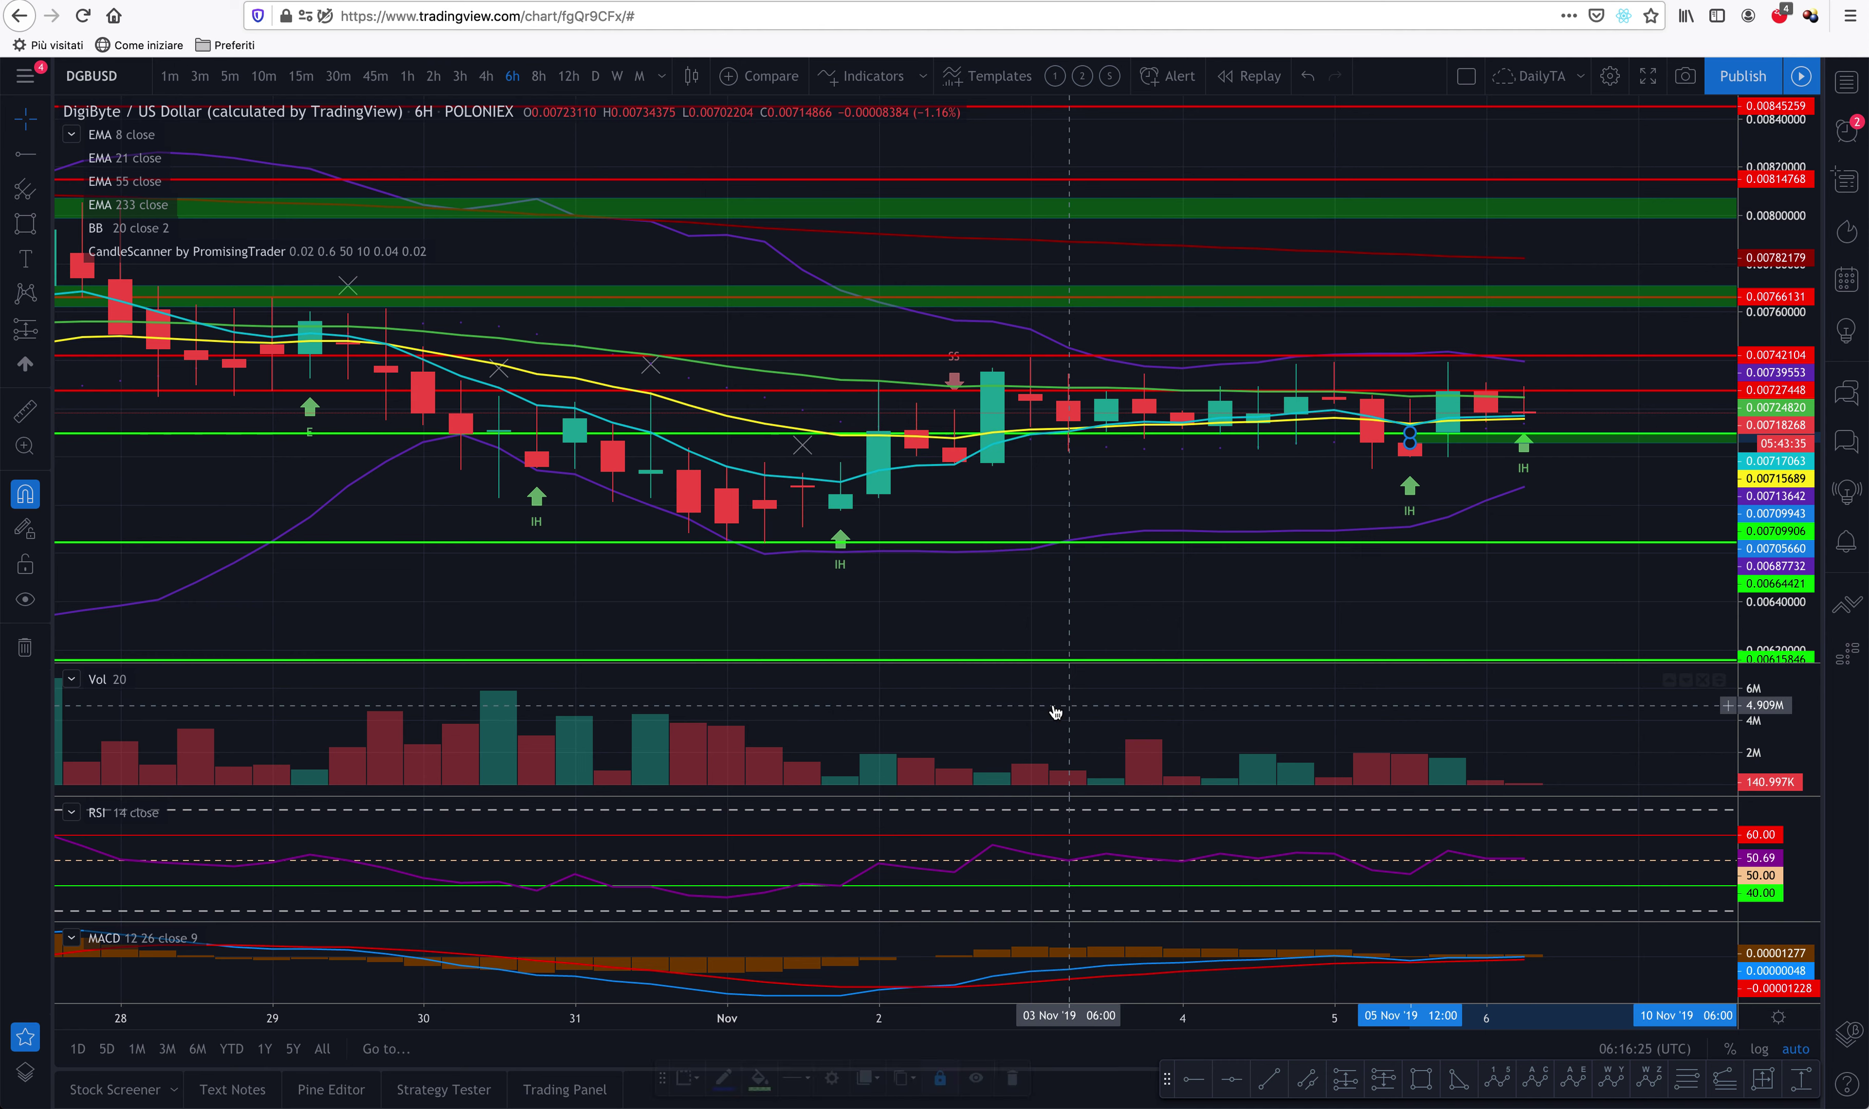
click(1550, 478)
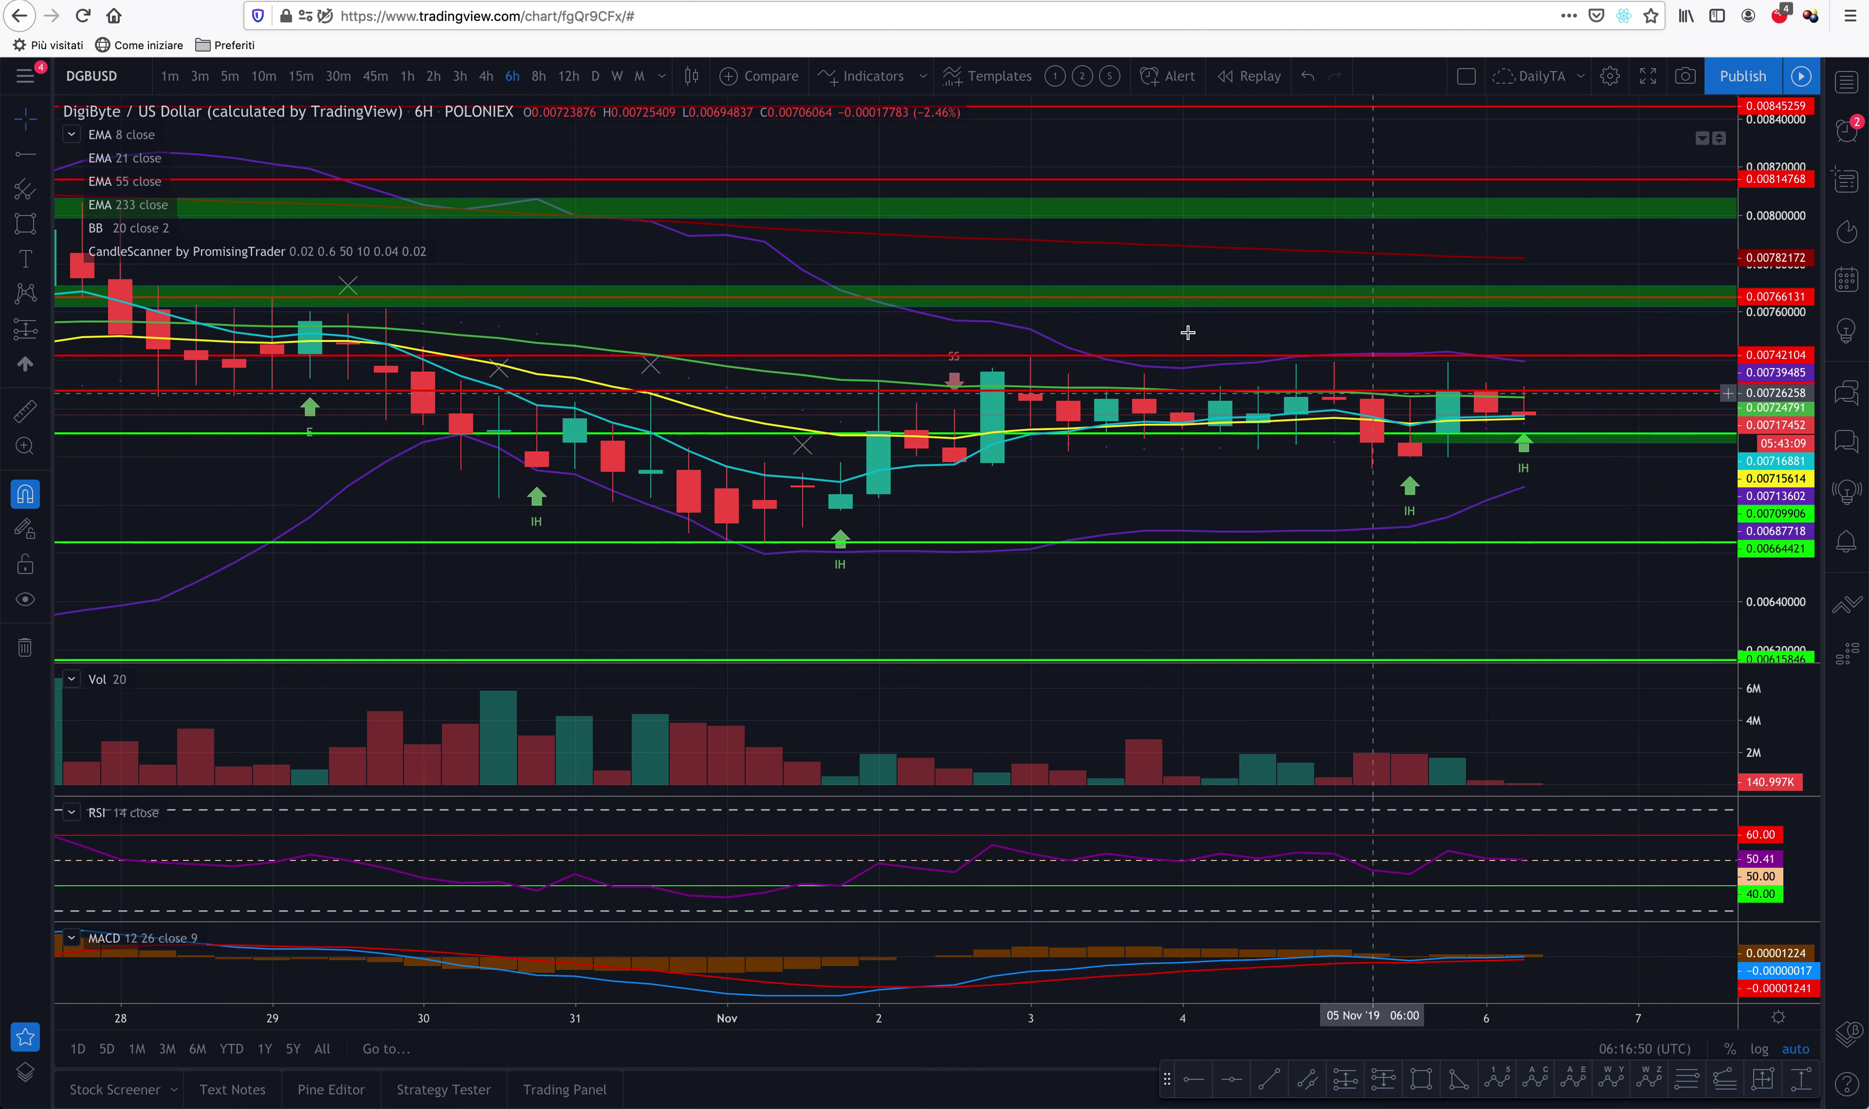
Set the chart to the 3-hour interval
click(460, 77)
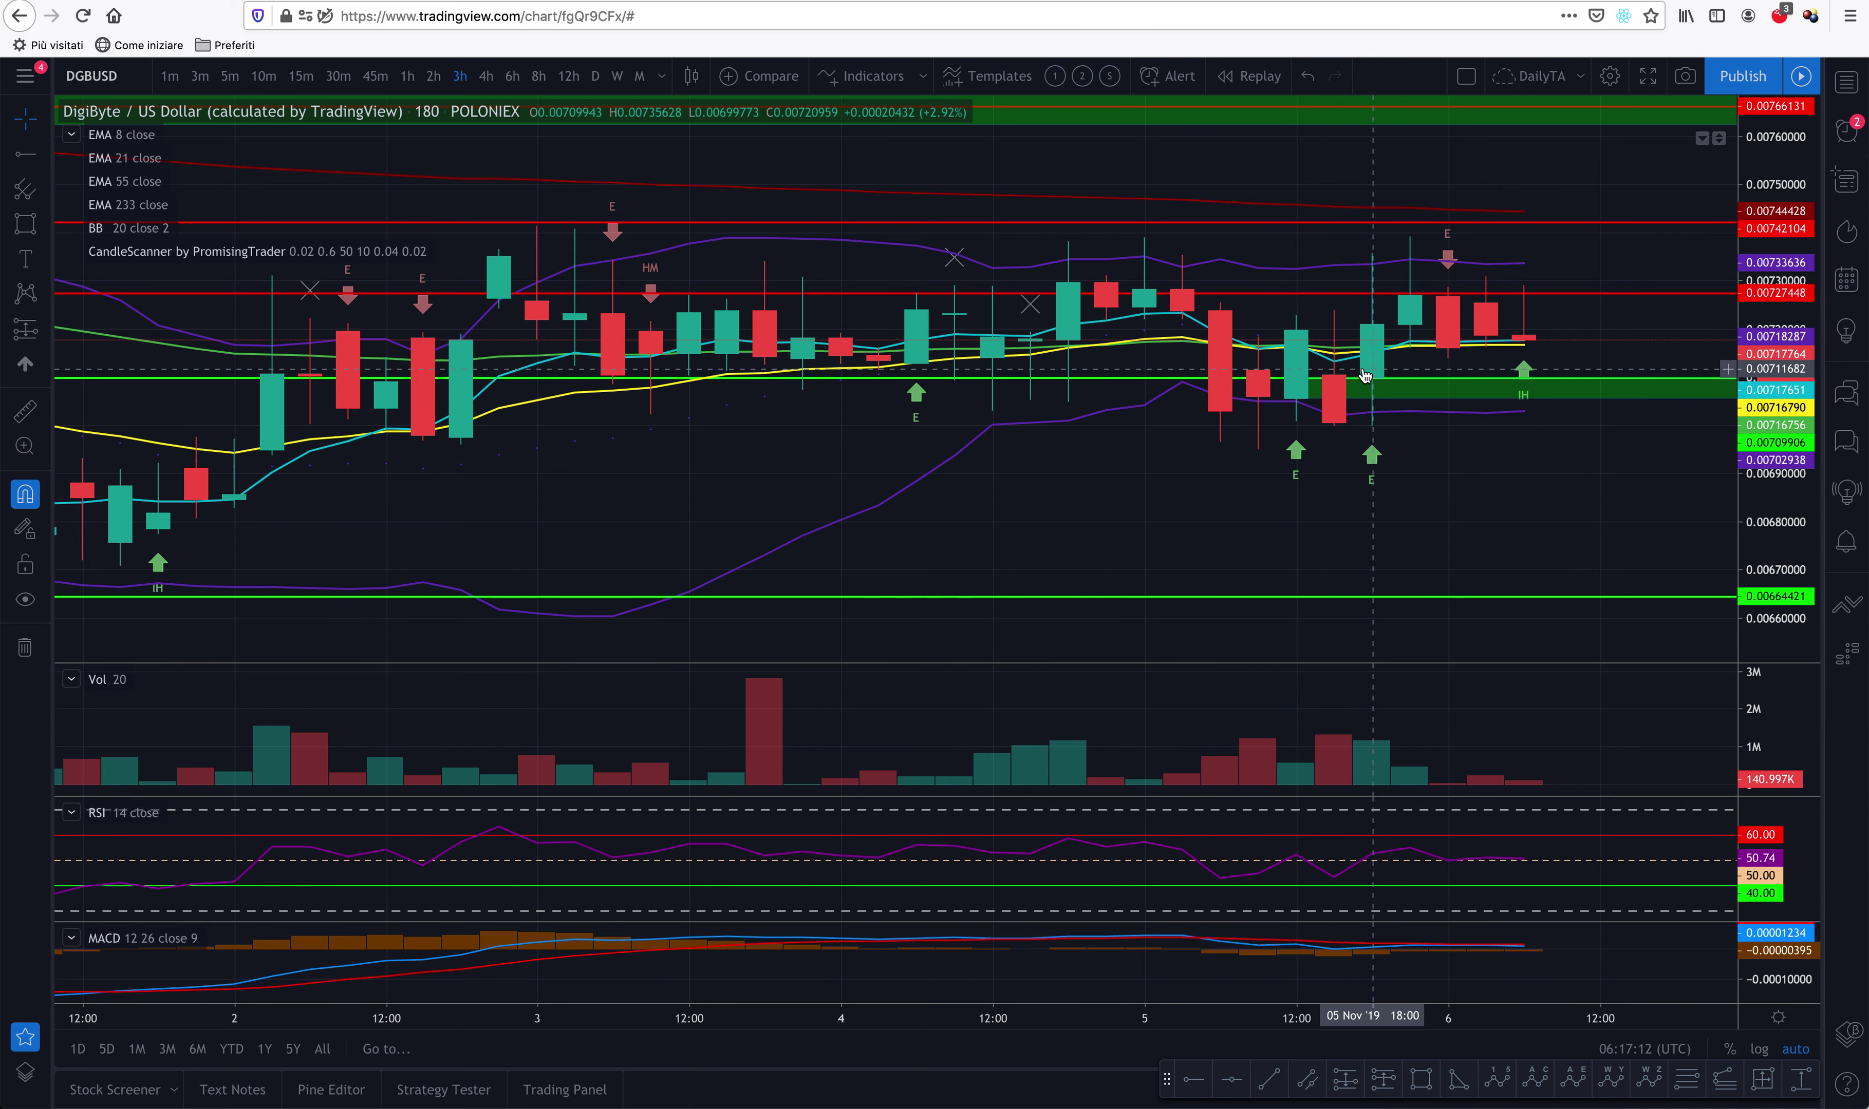
Set the DigiByte/USD chart to the 1-hour interval and examine the recent candles around the support zone
click(1348, 394)
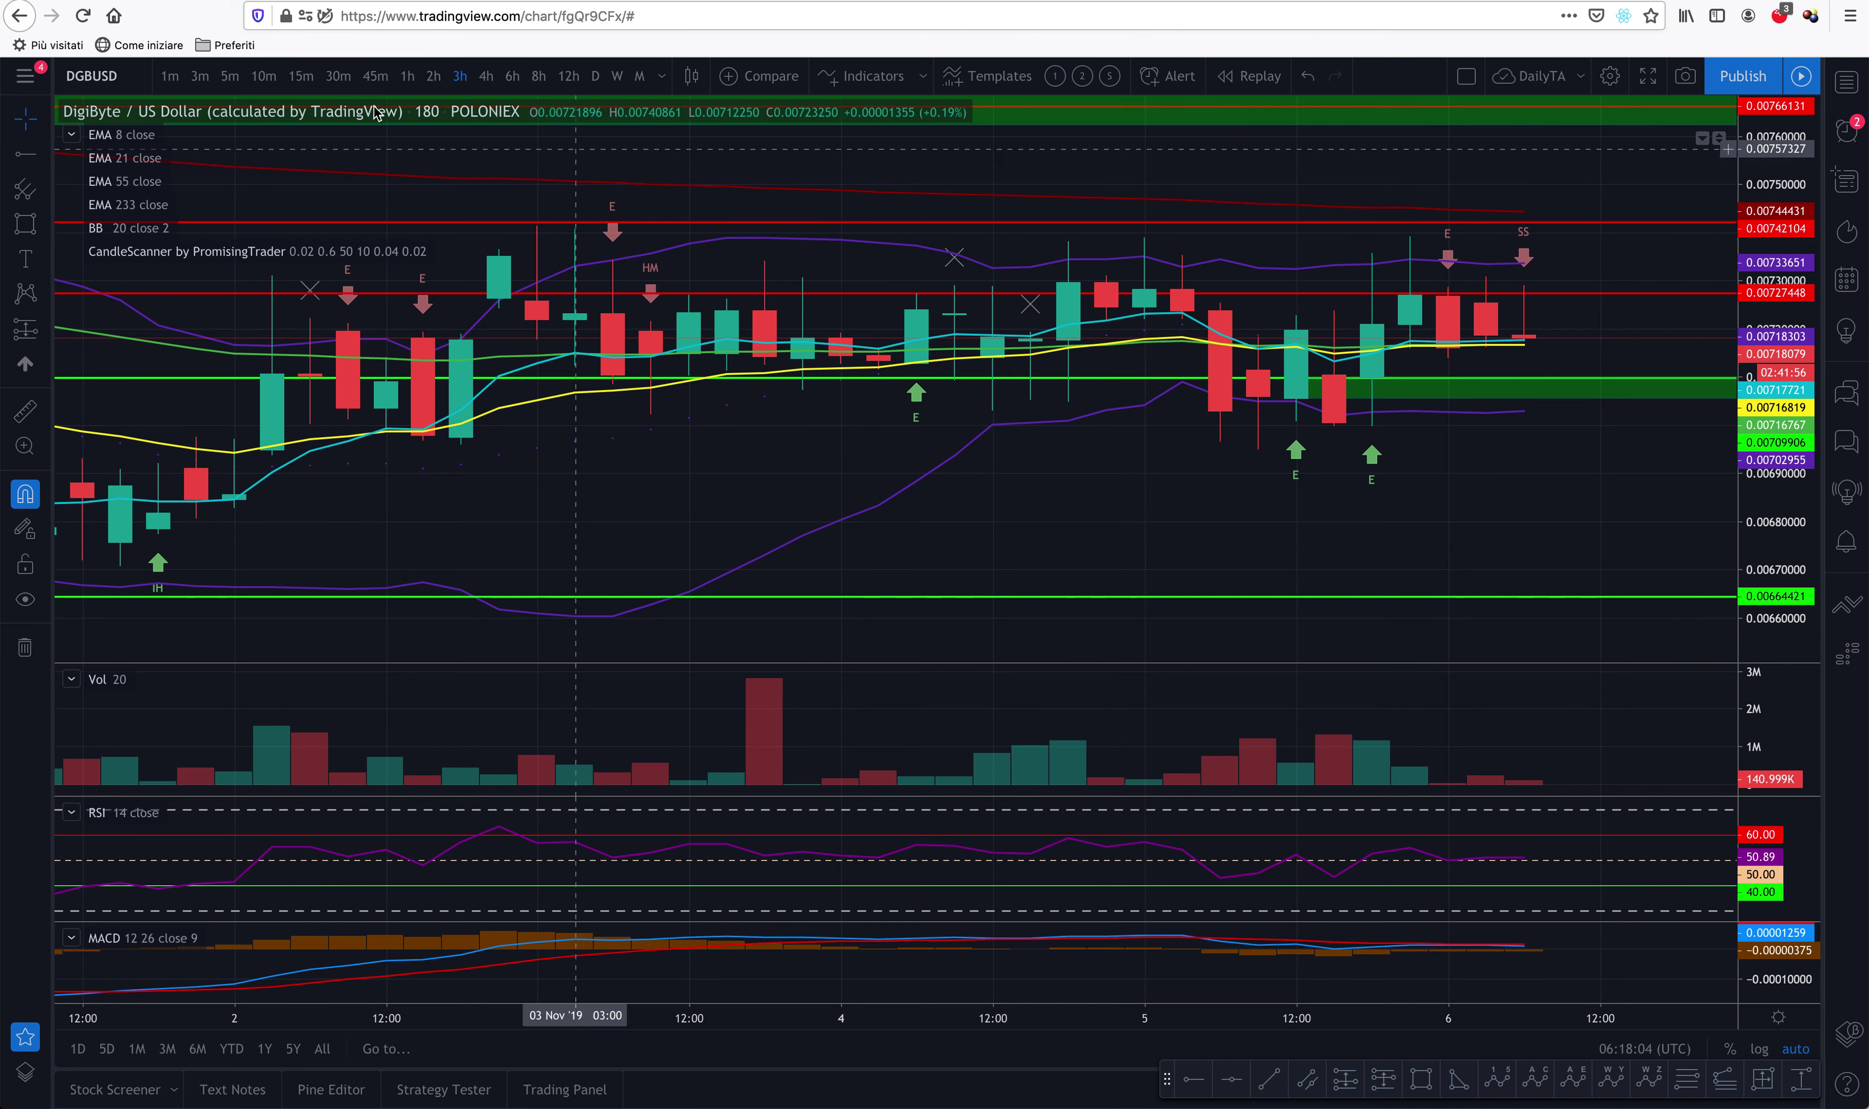
click(407, 78)
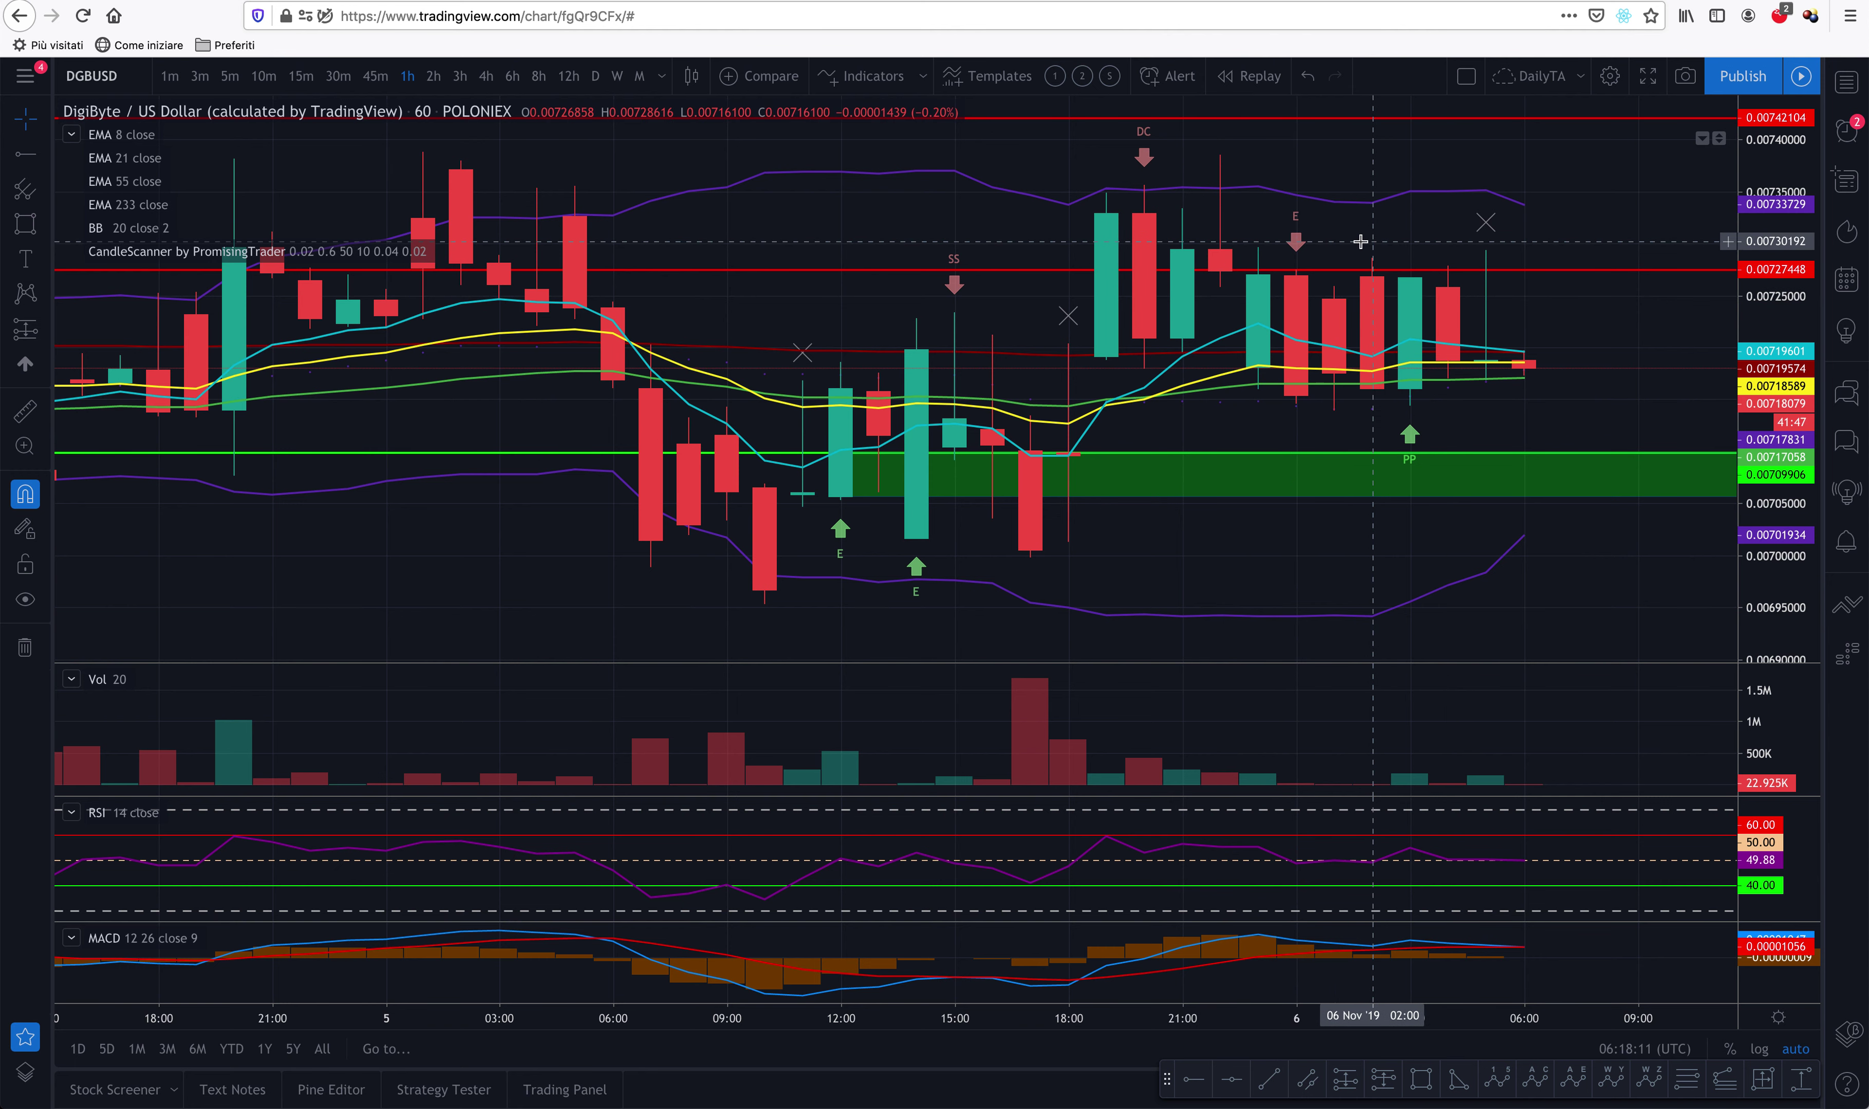
scroll(1238, 279, down, 6)
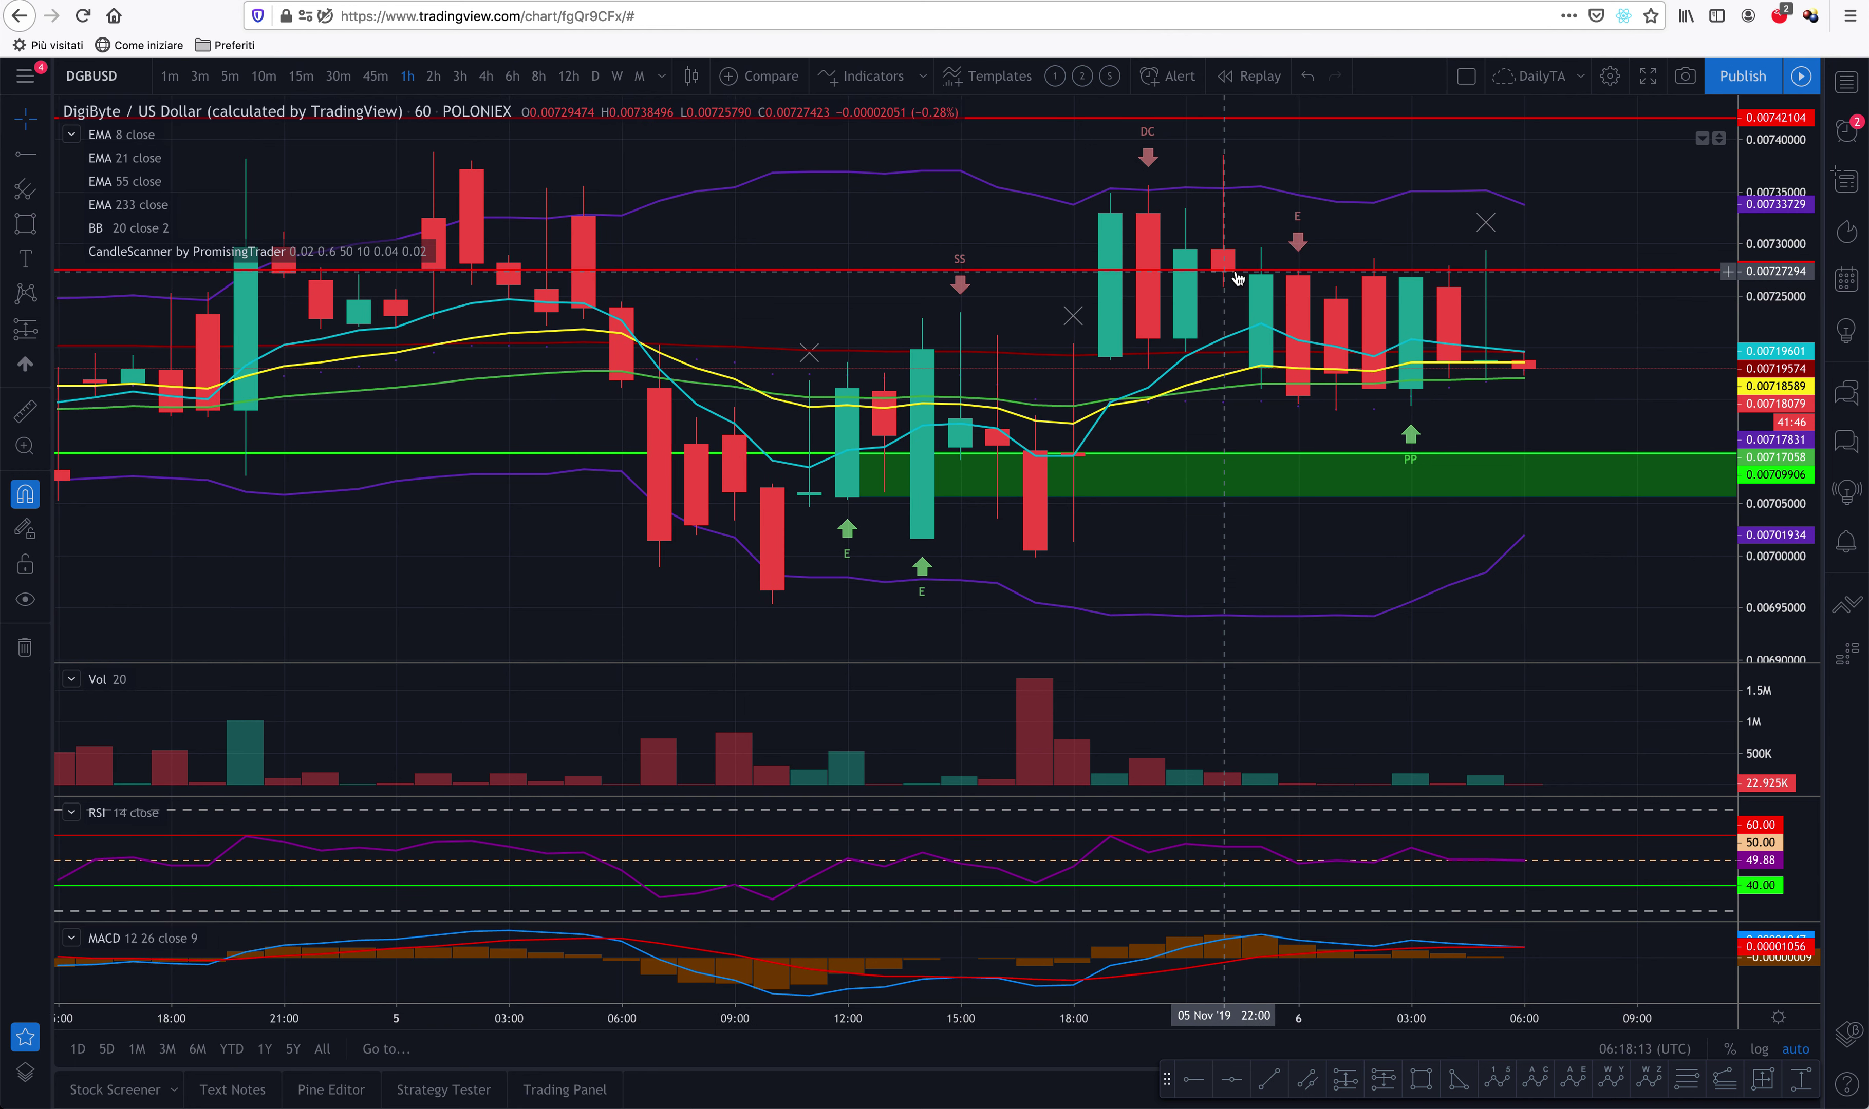
scroll(1237, 278, down, 4)
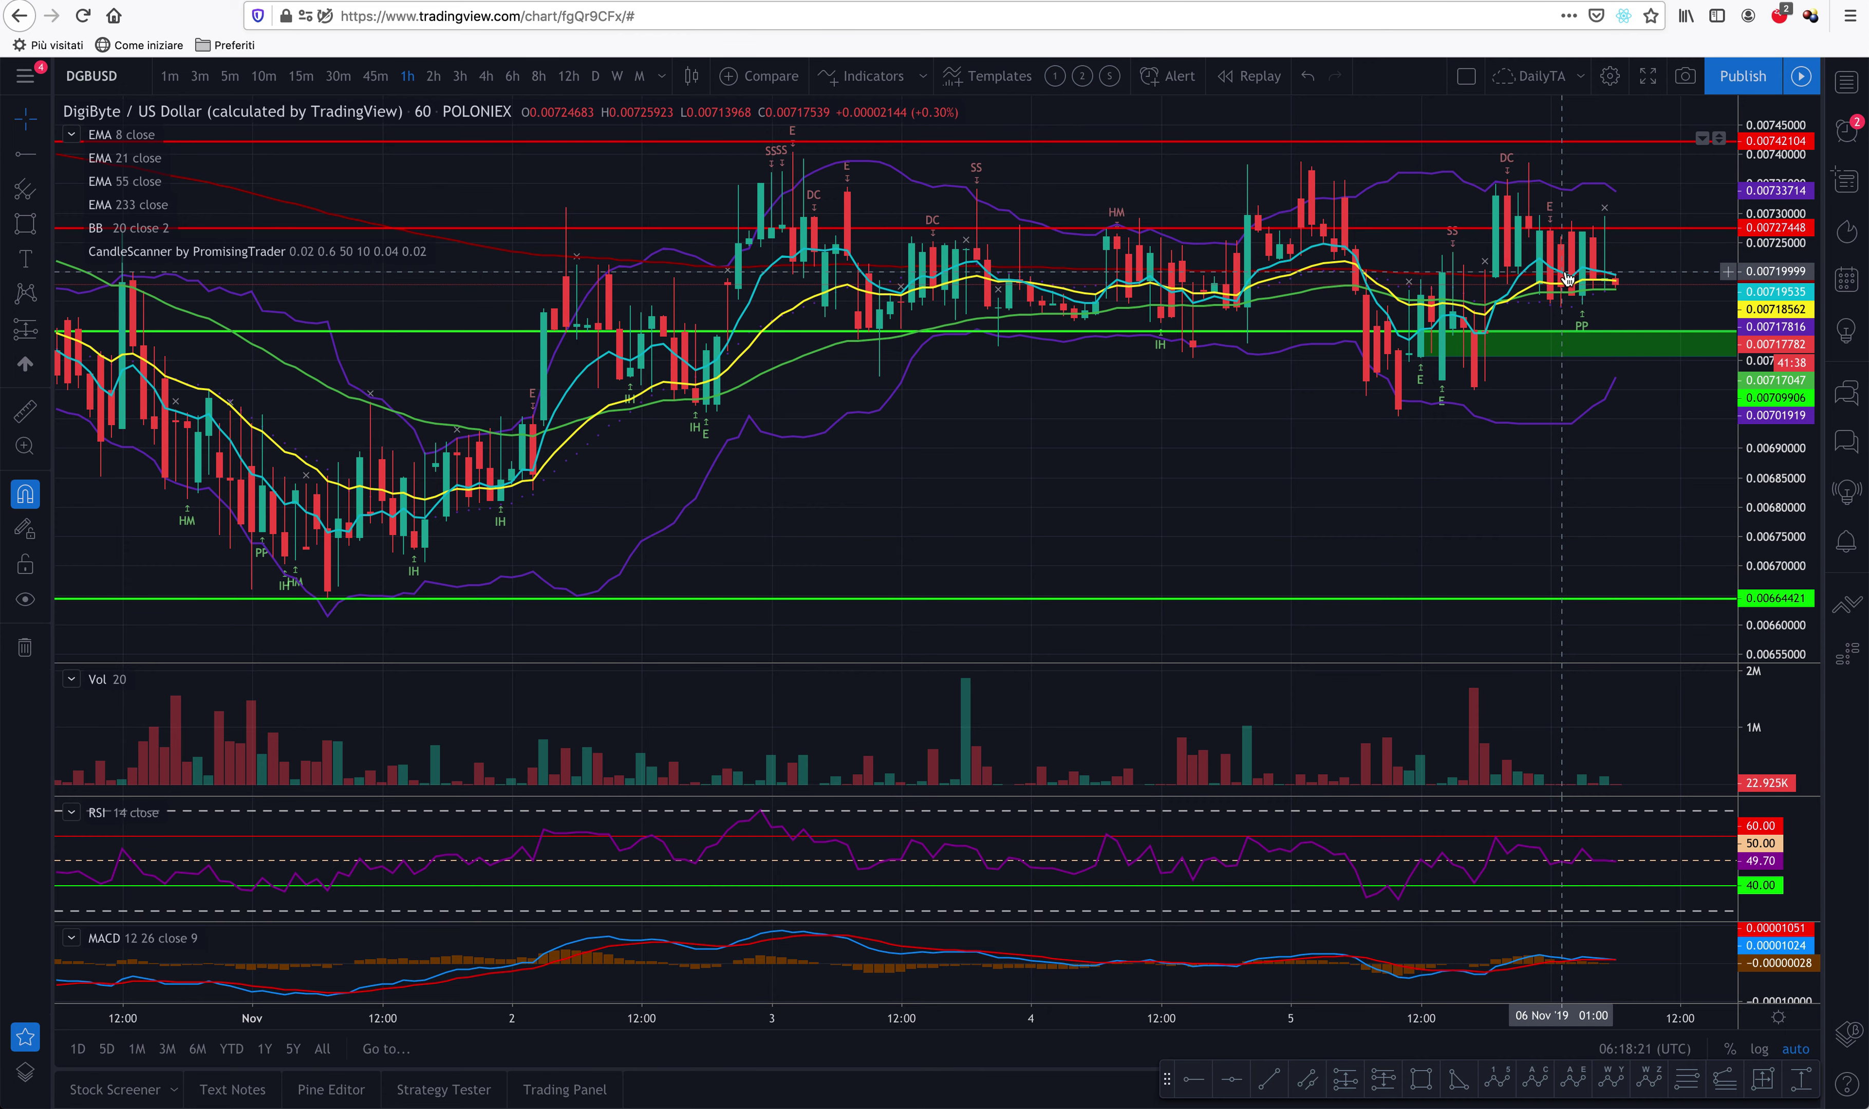
scroll(1551, 277, up, 5)
scroll(1490, 340, up, 3)
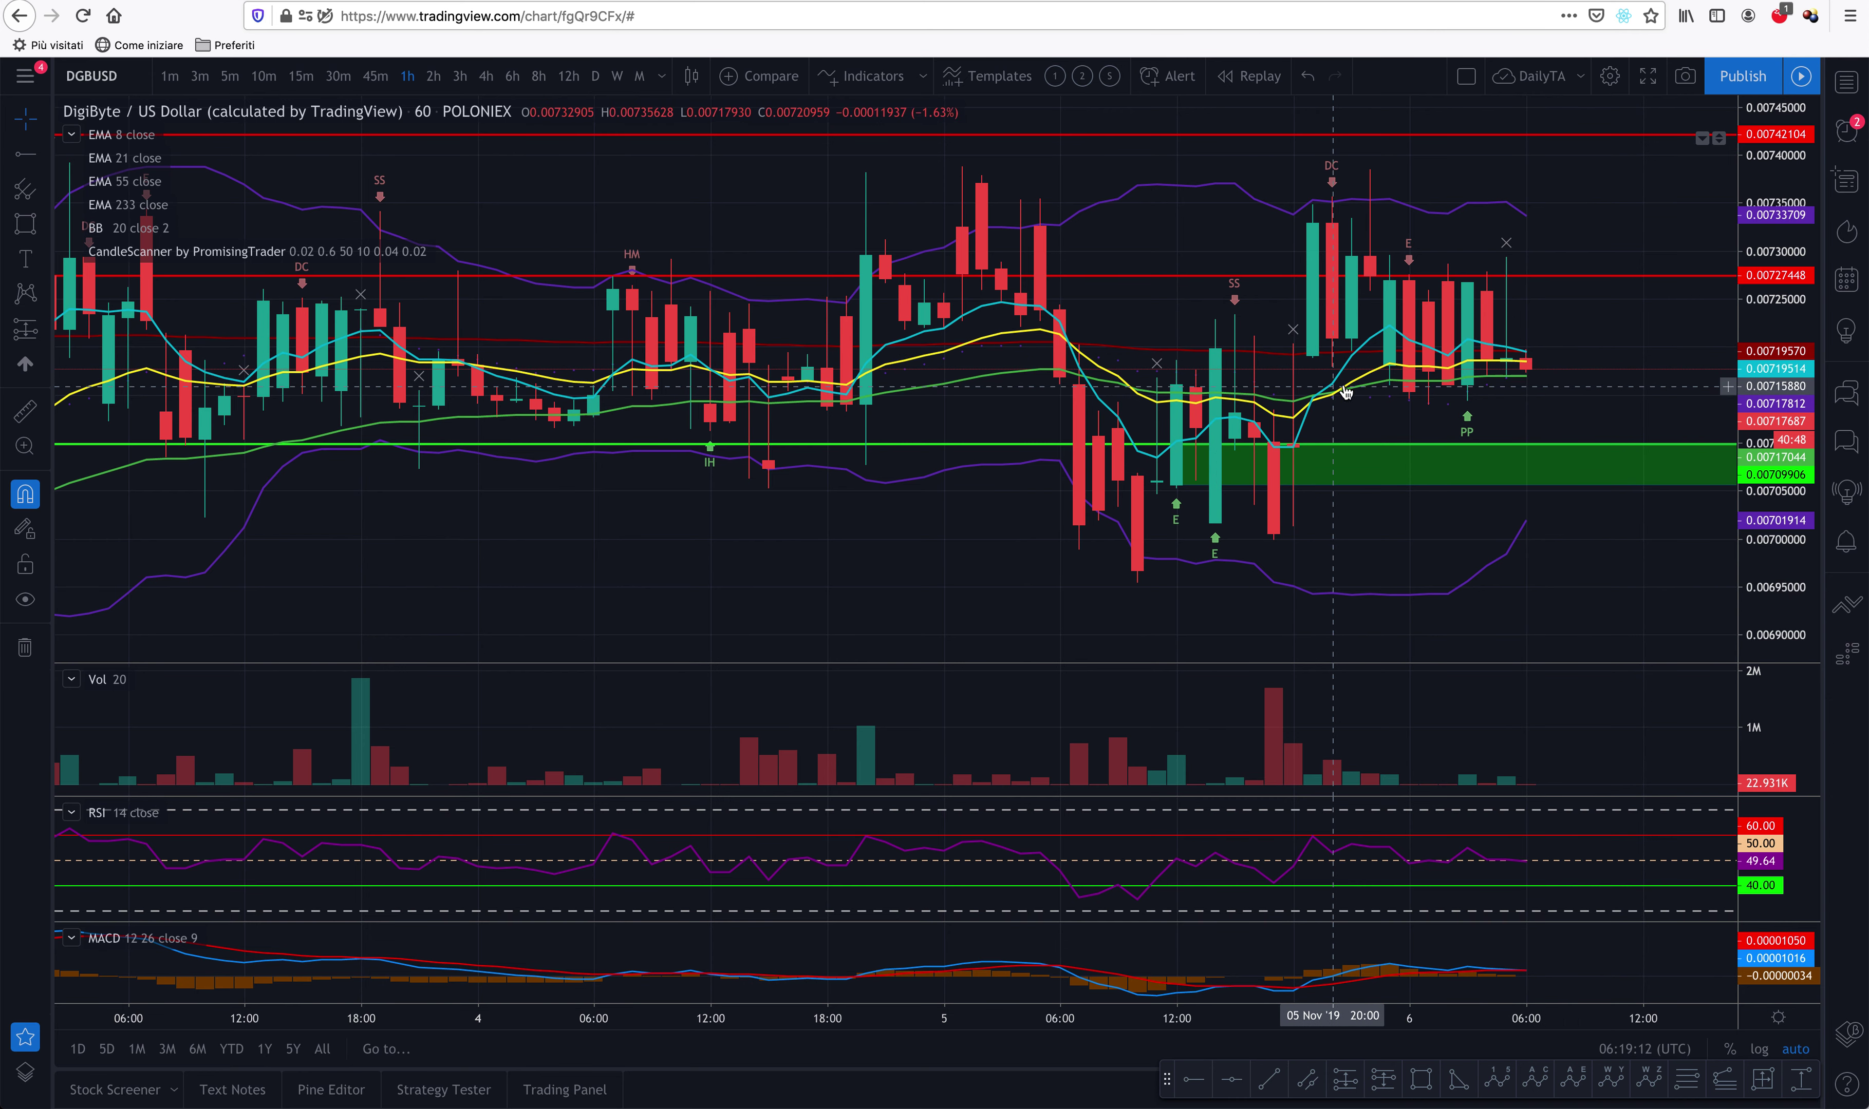
Inspect the 1-hour MACD in a maximized pane and restore the full chart layout
click(1394, 492)
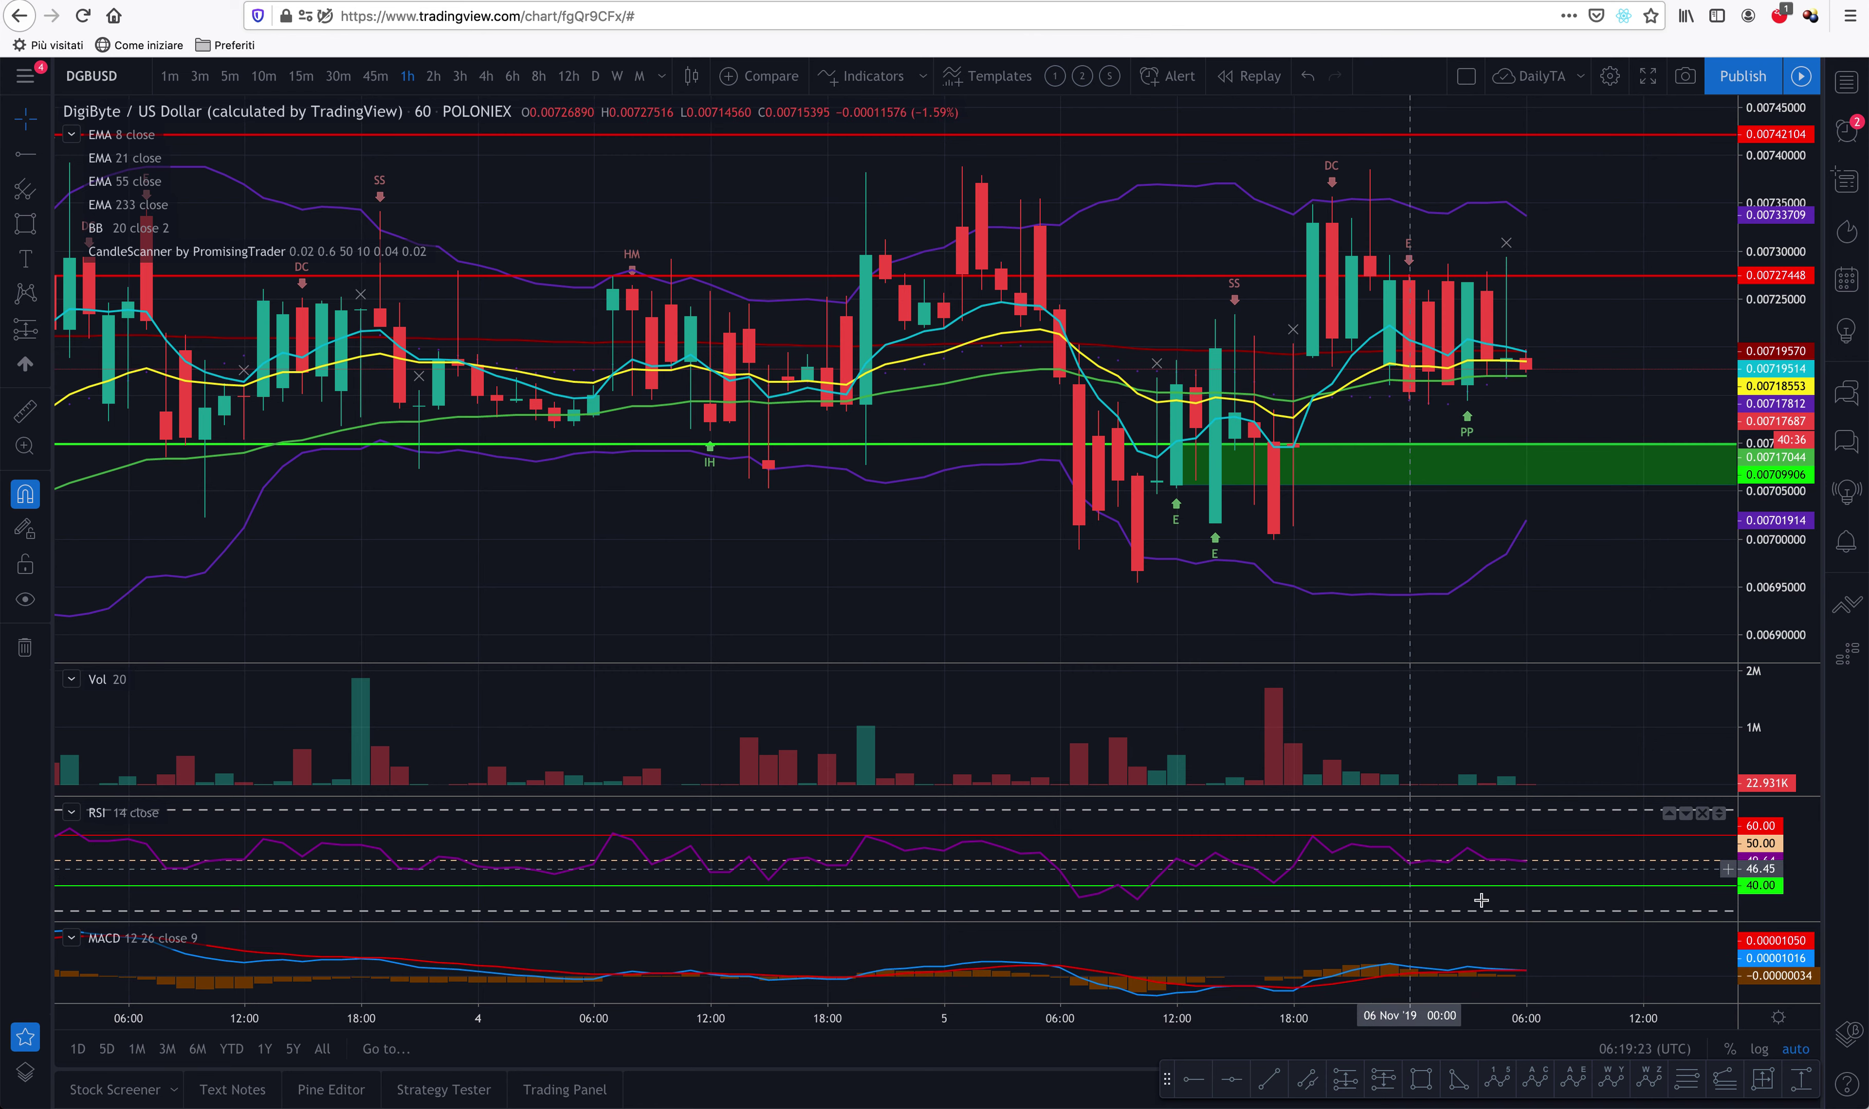
double_click(1575, 952)
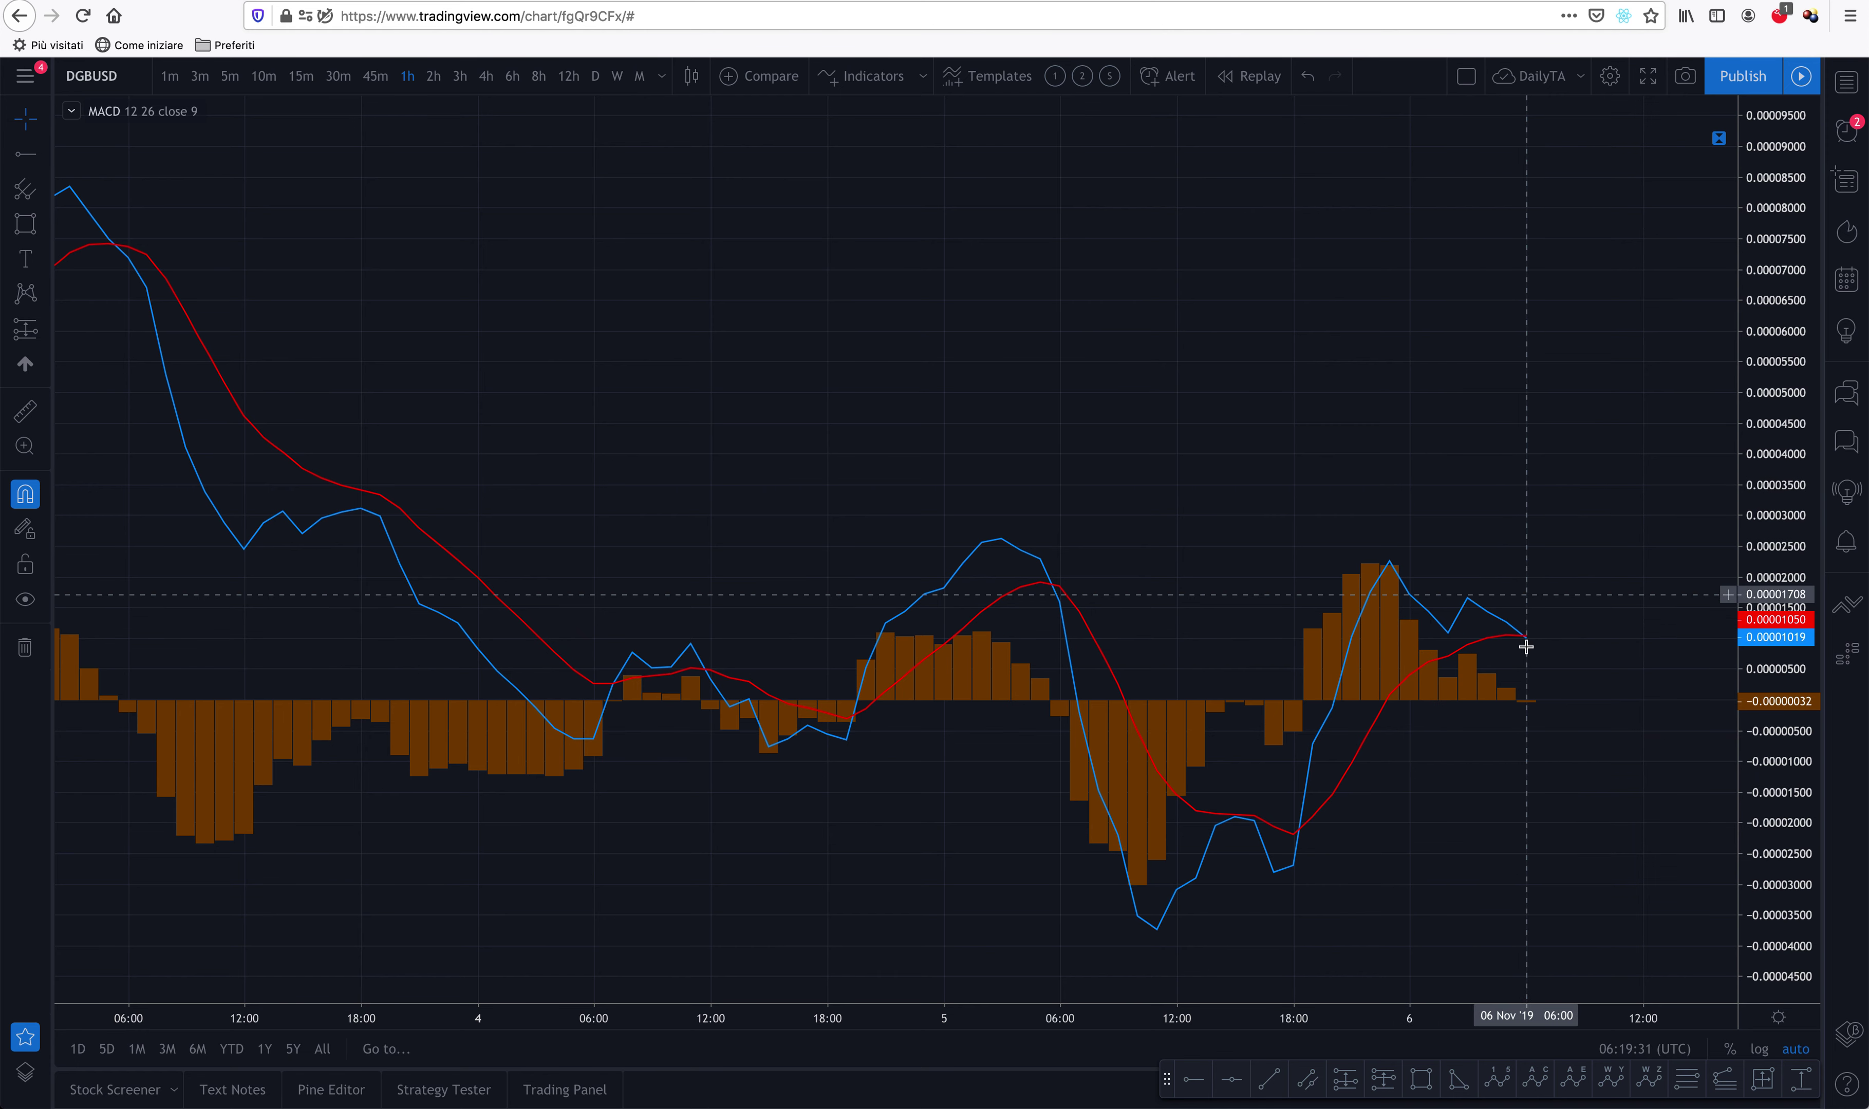
double_click(1399, 415)
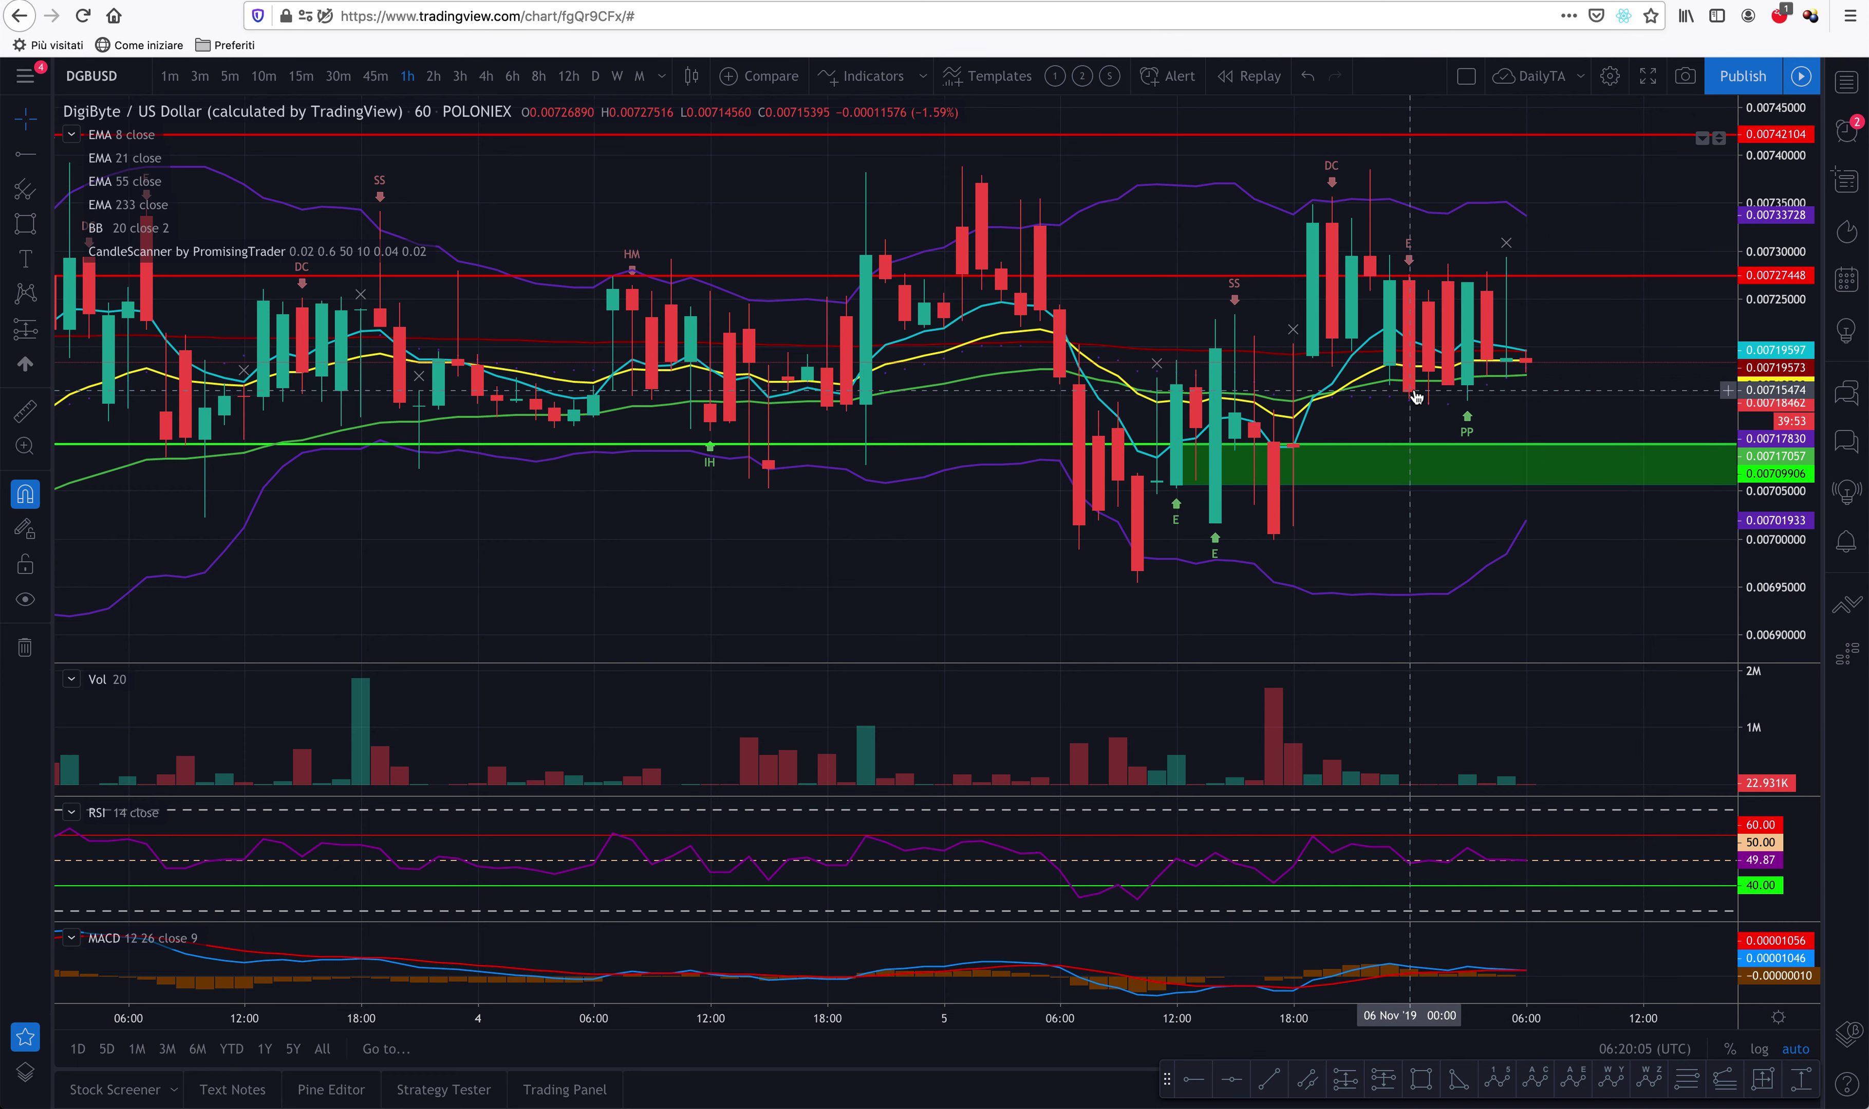
Switch the chart symbol to the Poloniex DigiByte/Bitcoin pair, DGBBTC
text(DGBBTC)
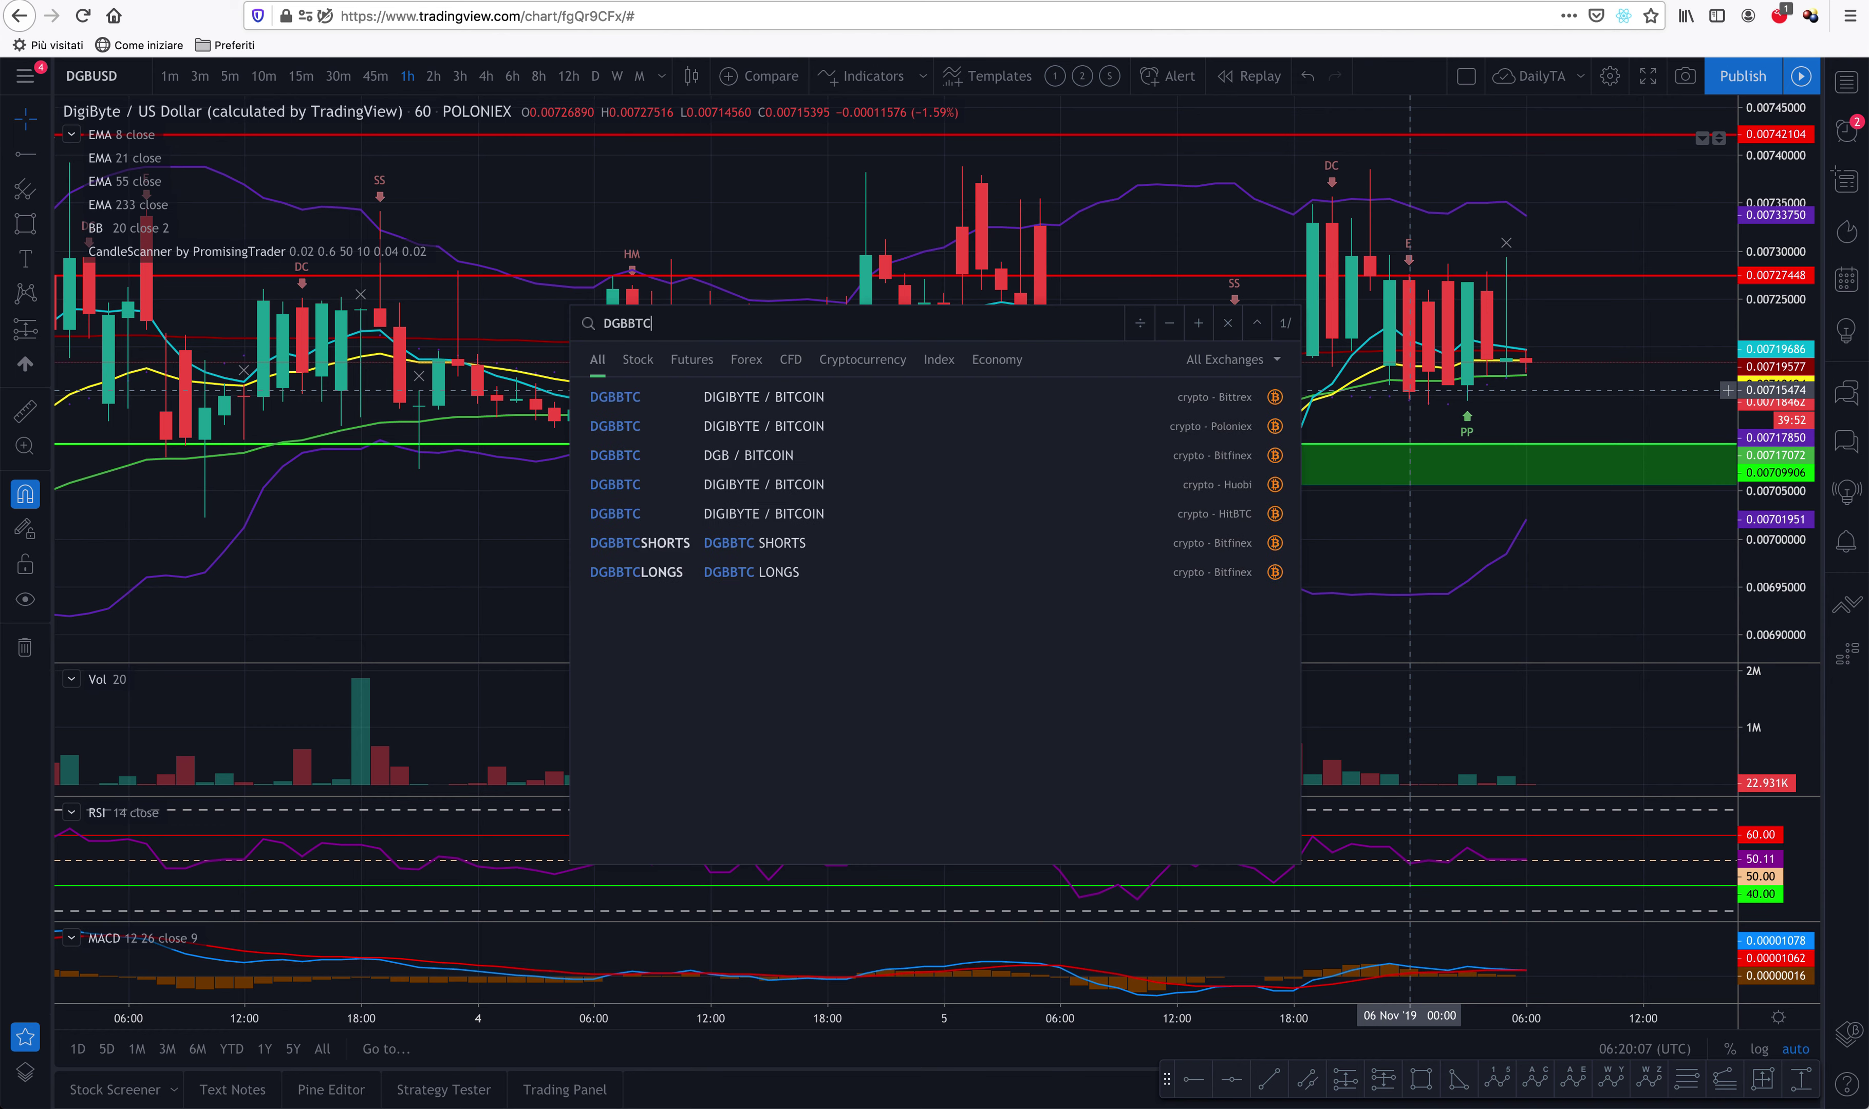
key(Down)
key(Down)
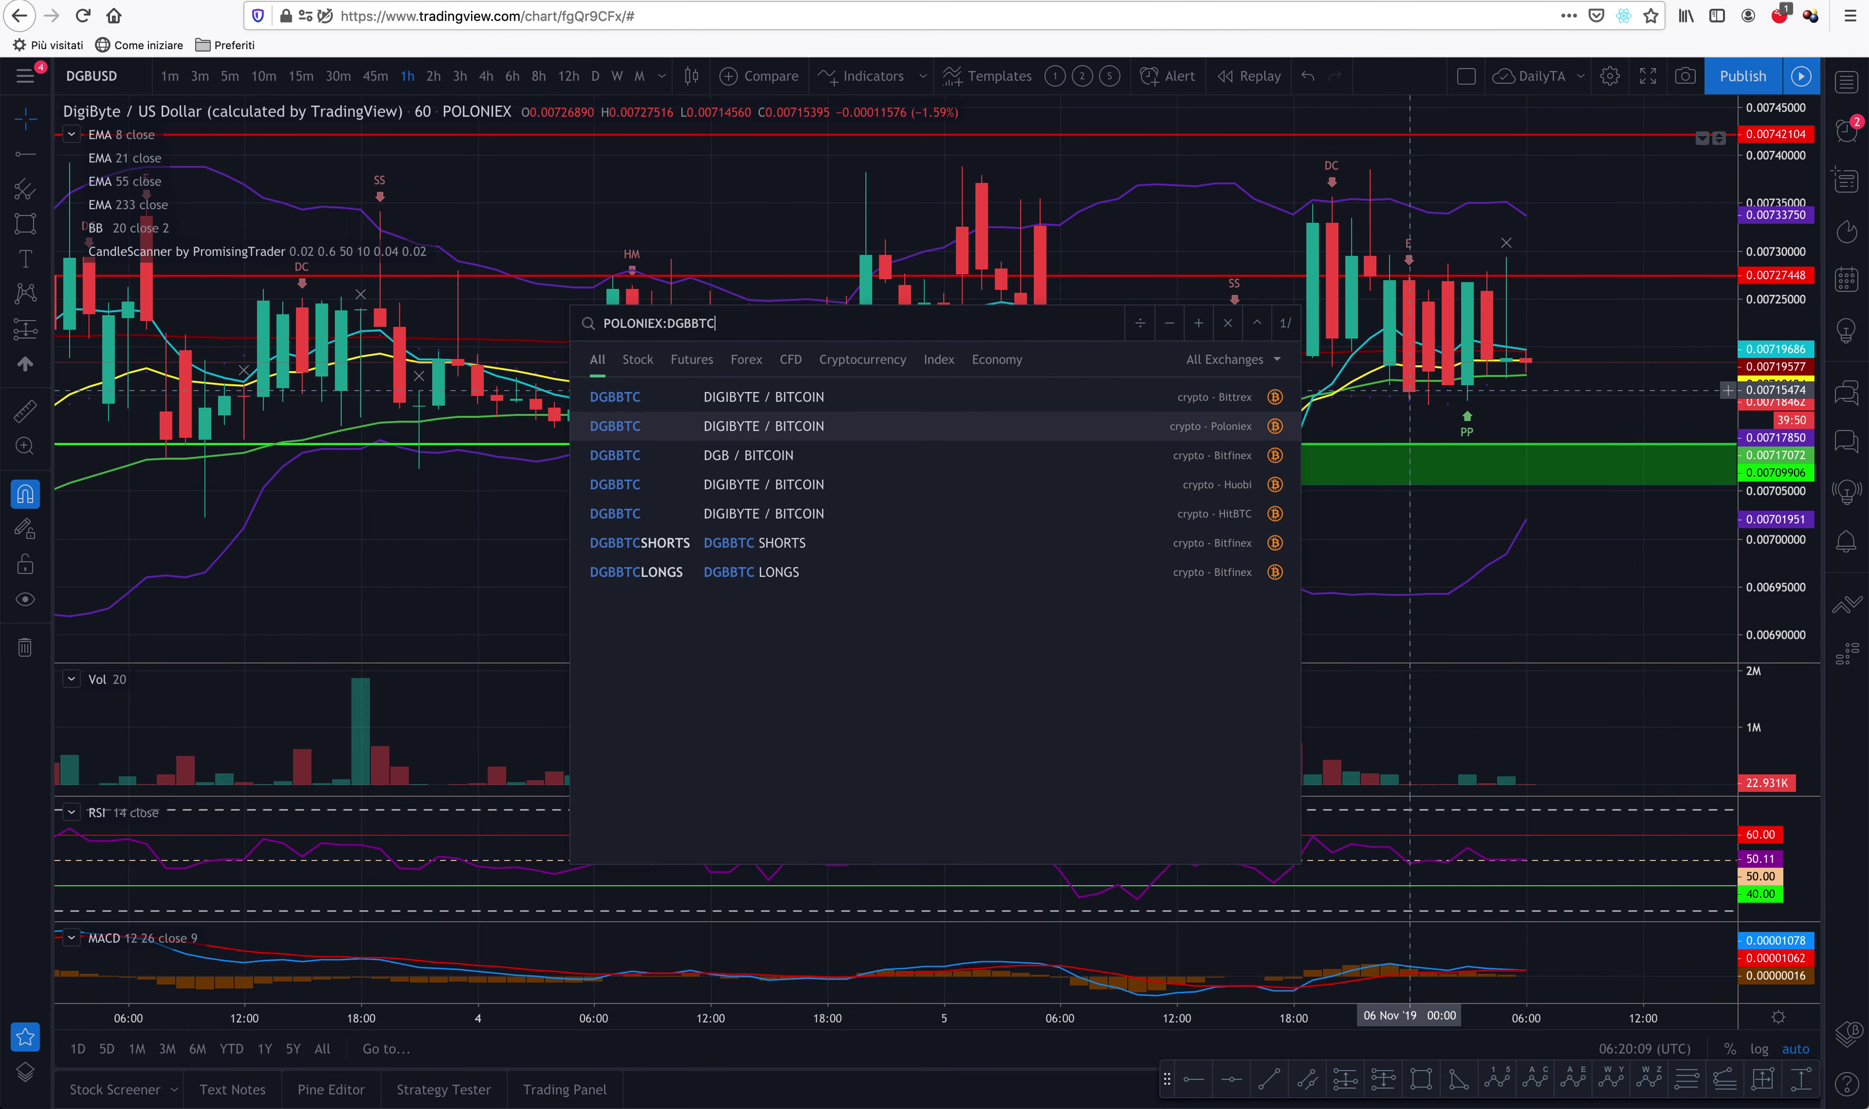
key(Return)
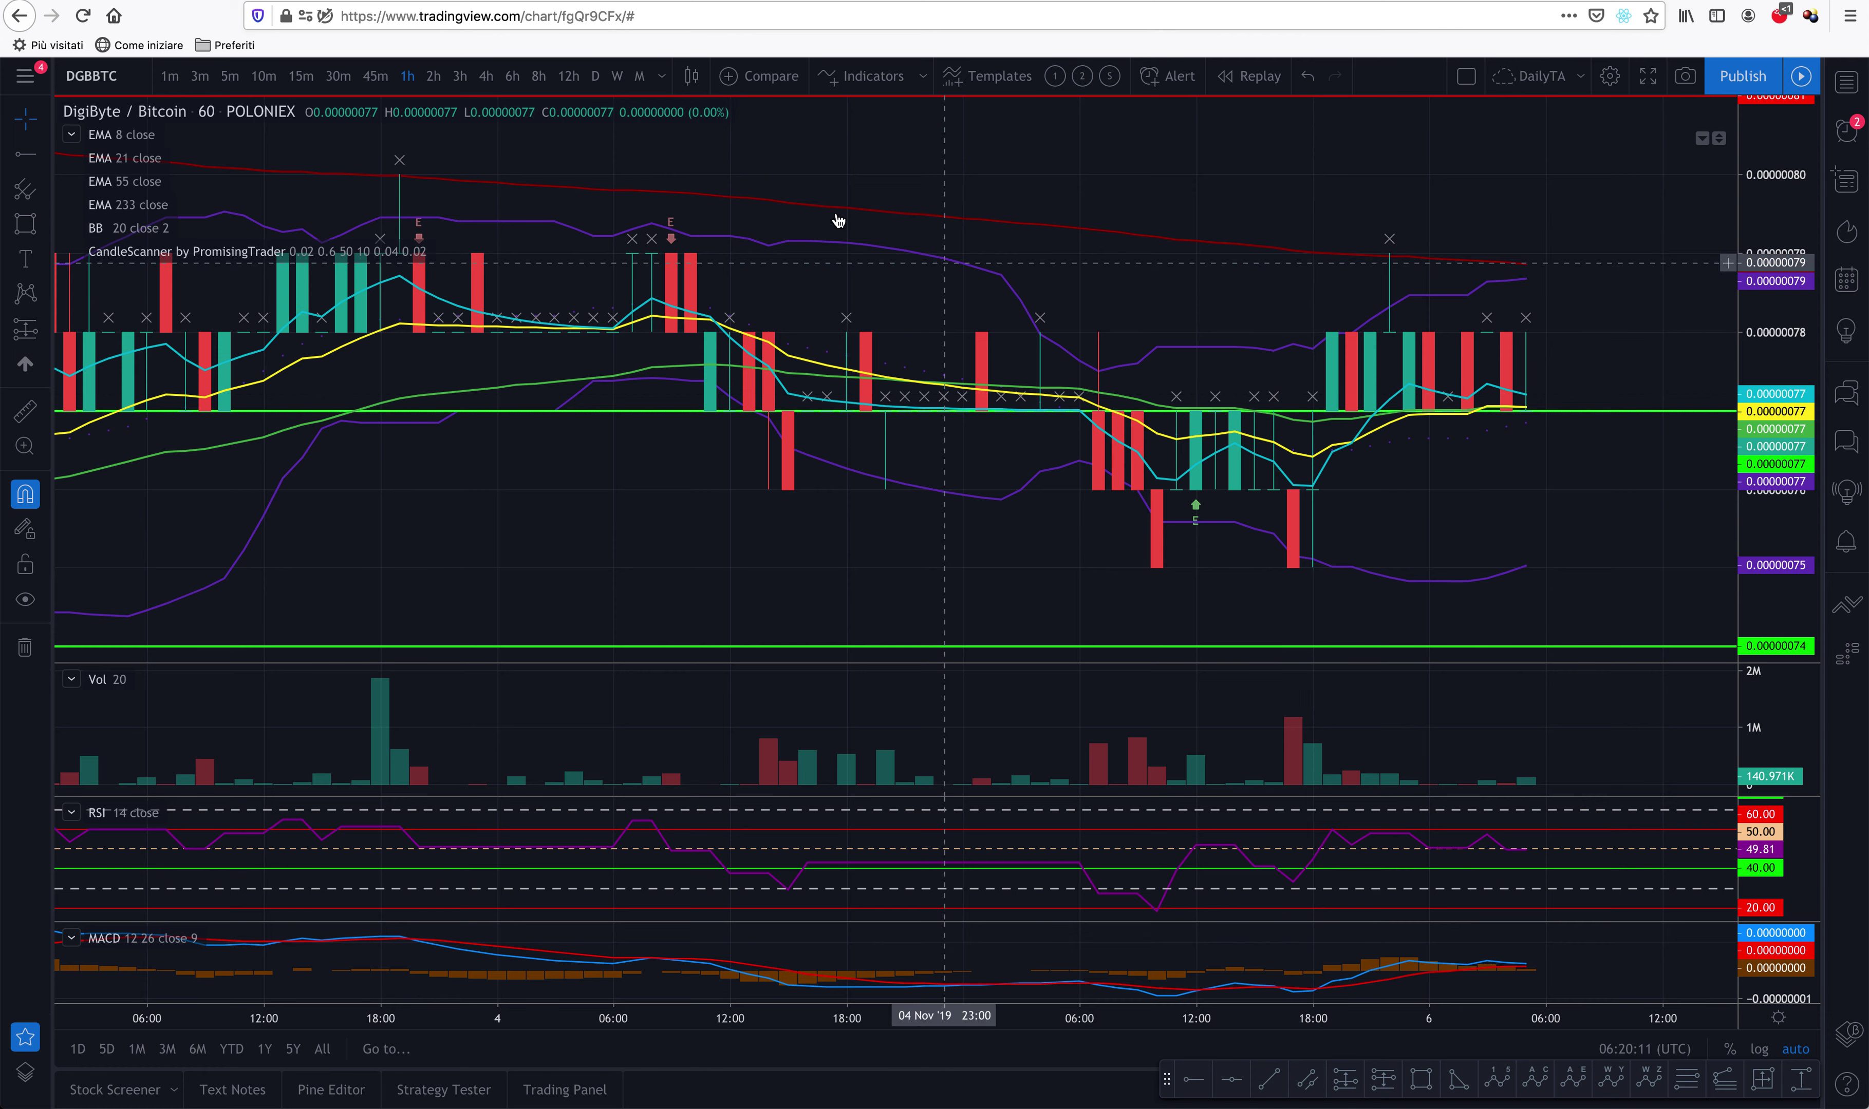
Set the DigiByte/Bitcoin chart to the daily interval and examine its most recent candles
click(598, 78)
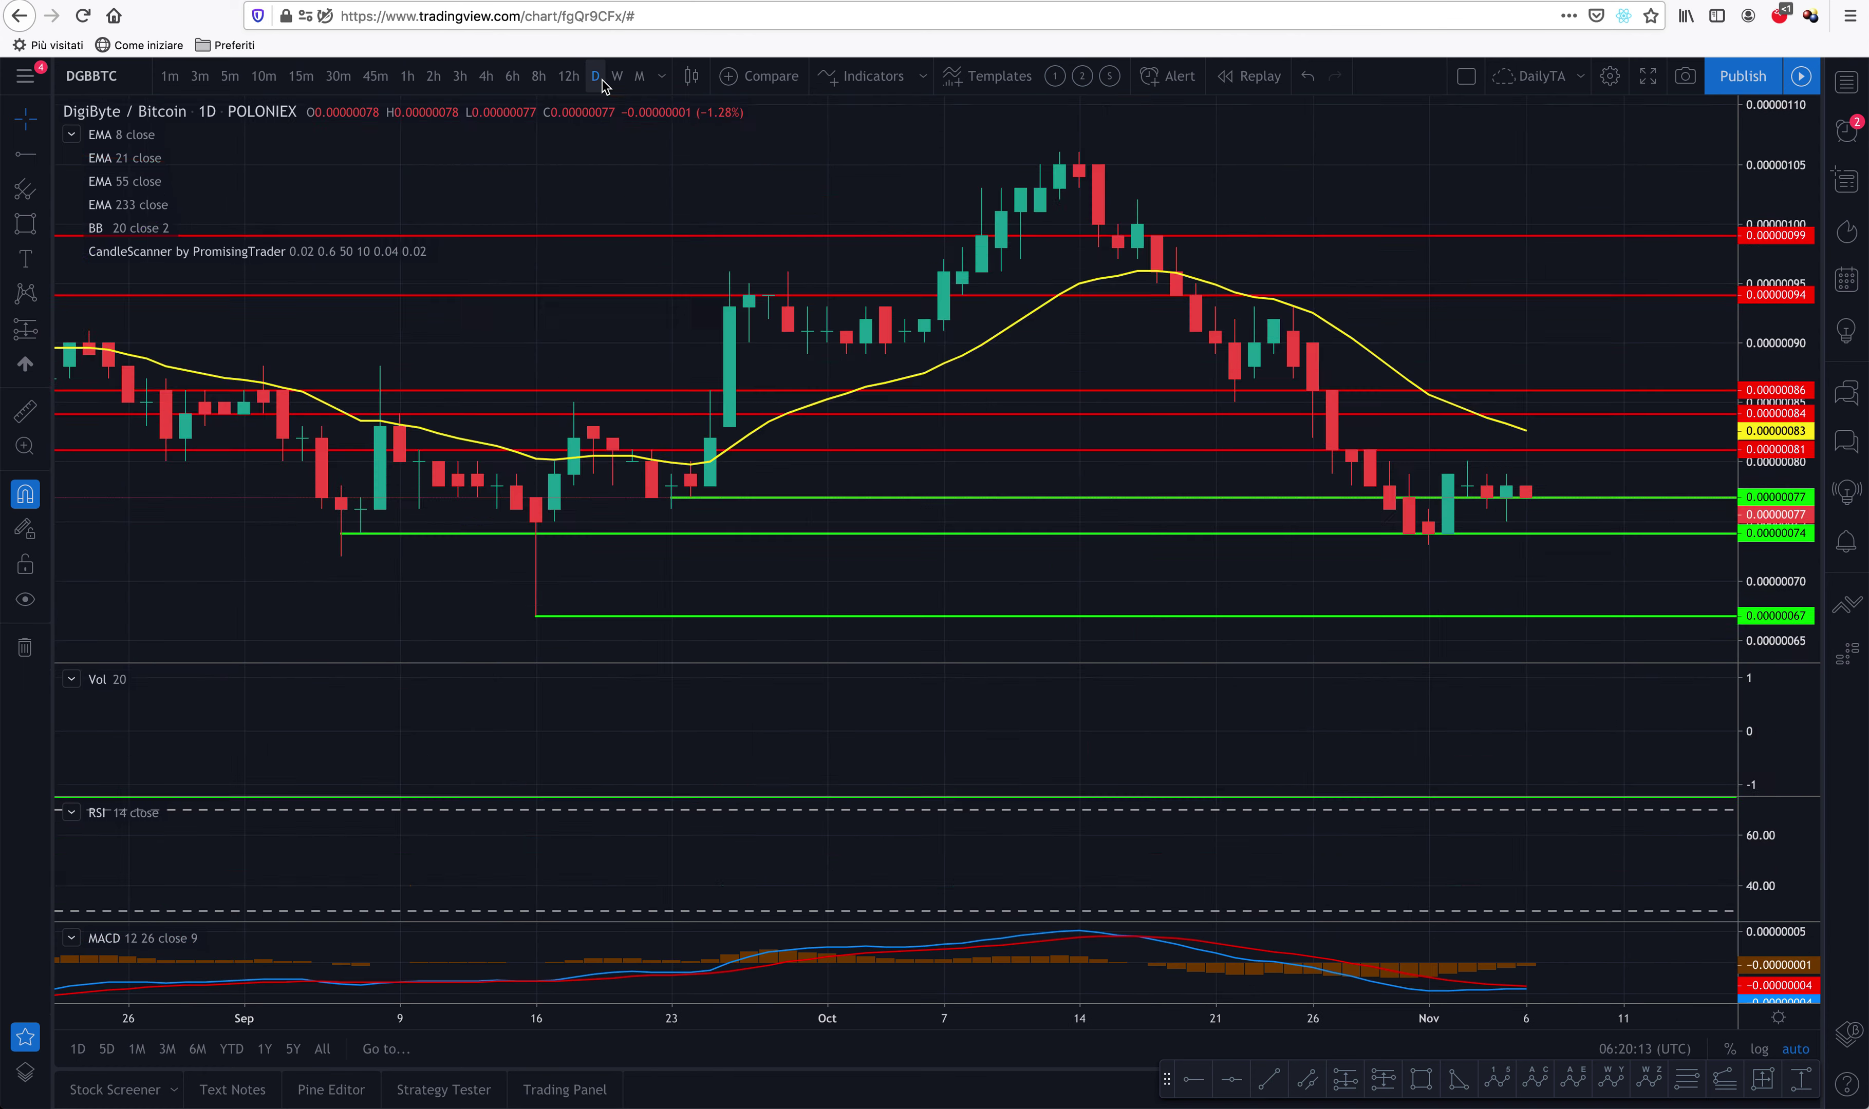
scroll(1387, 427, up, 3)
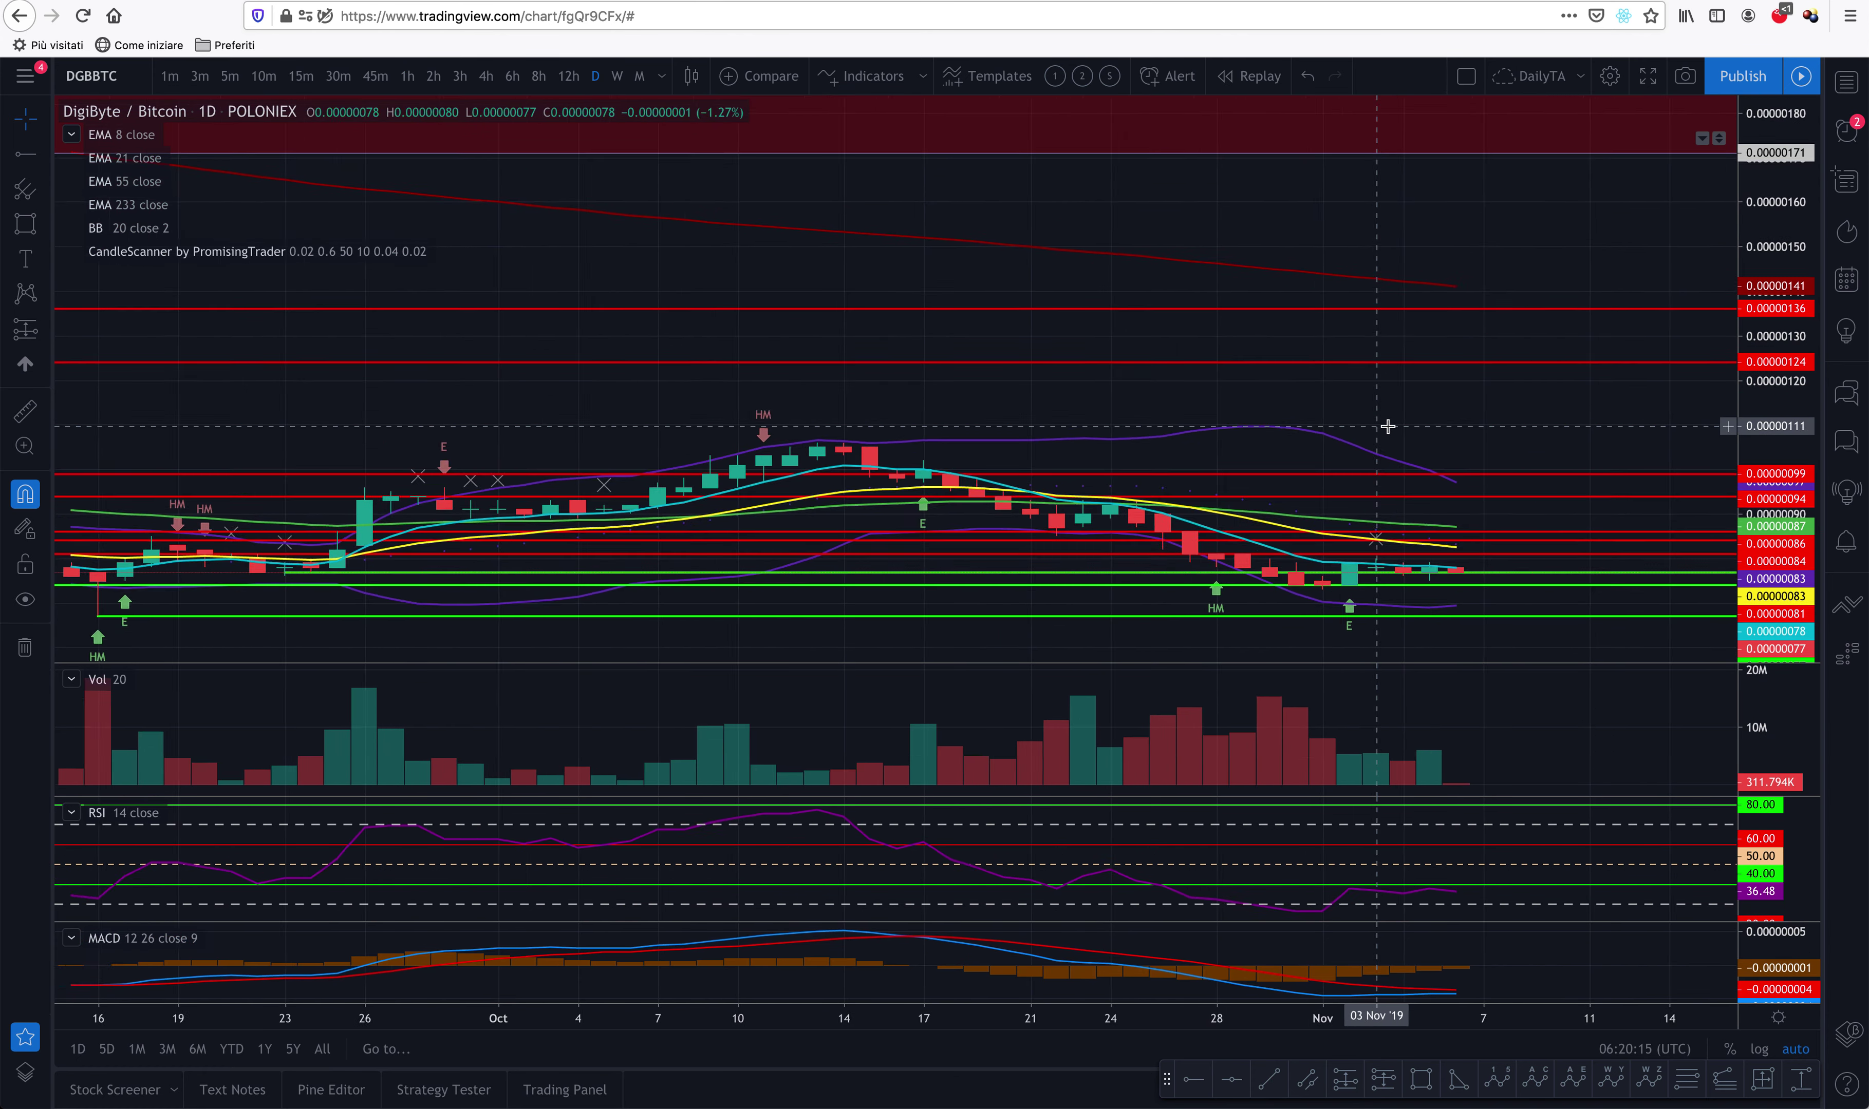
scroll(1366, 440, up, 2)
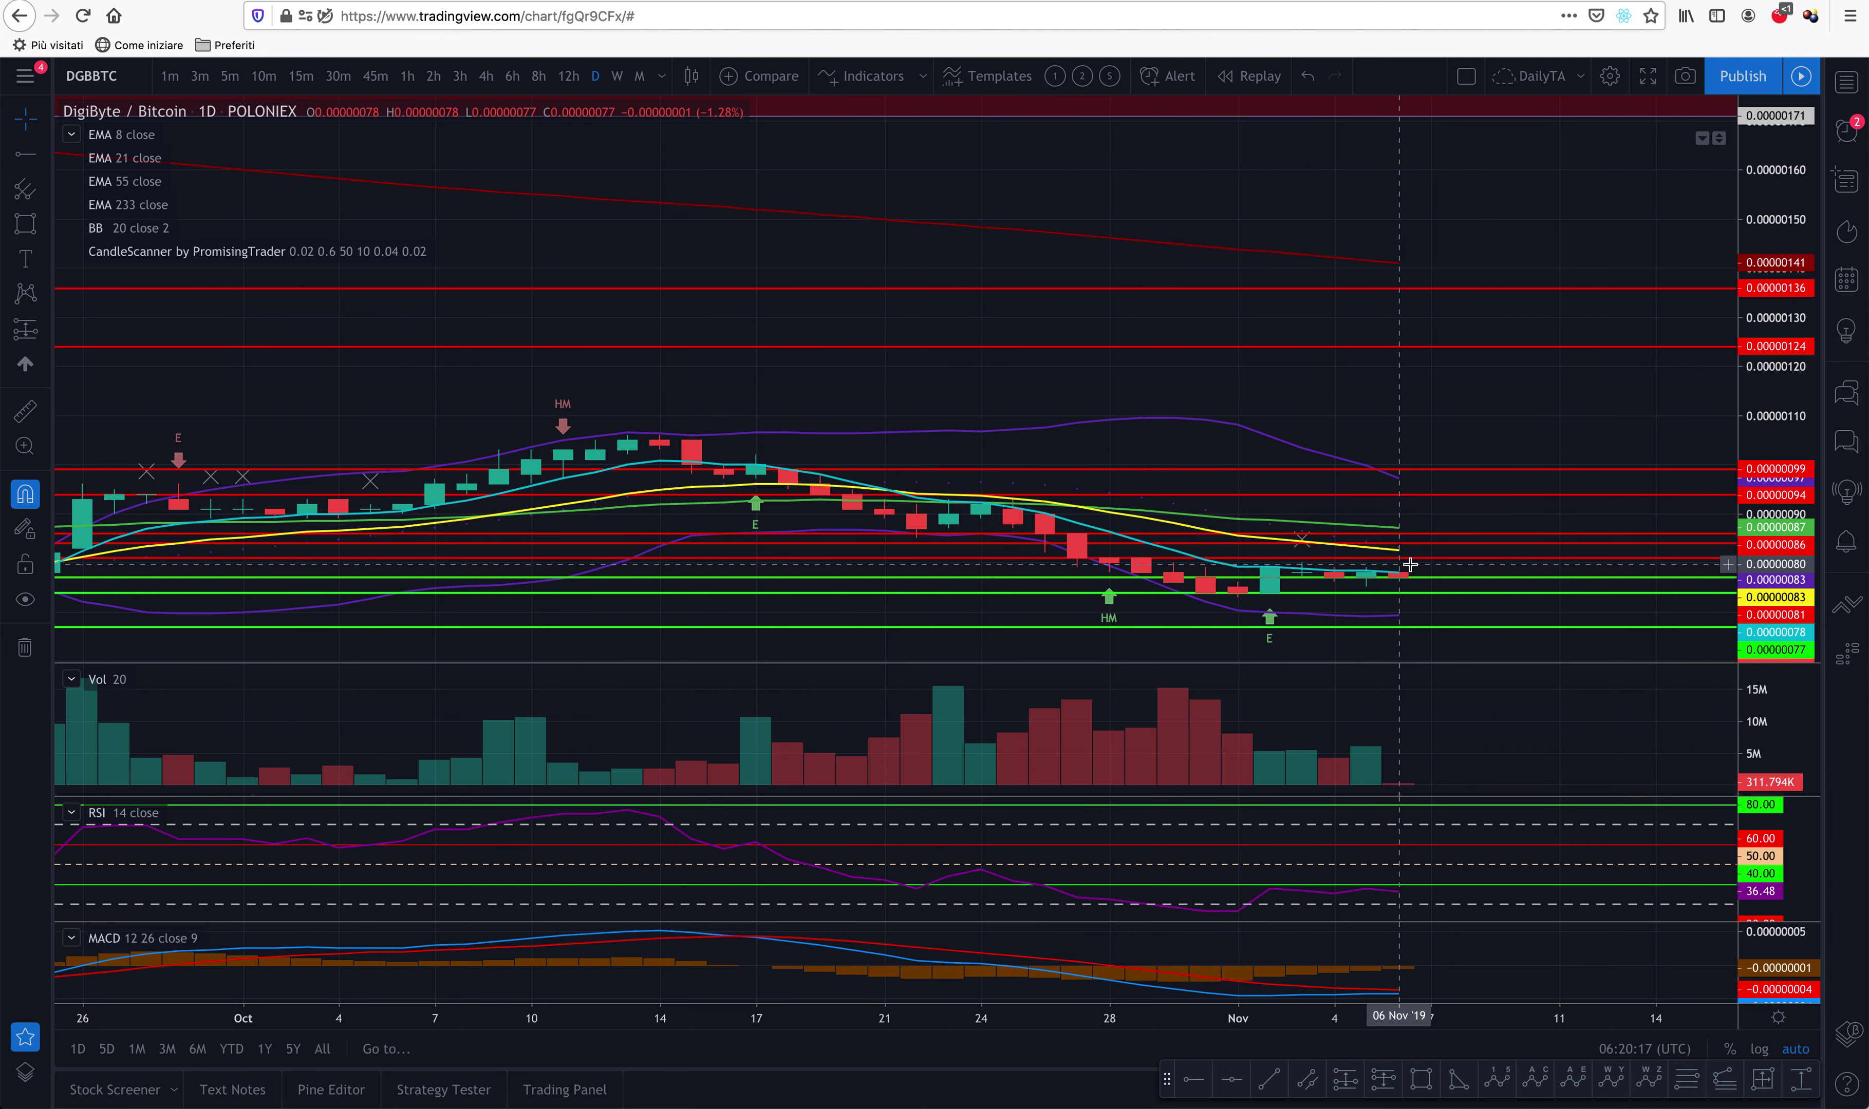